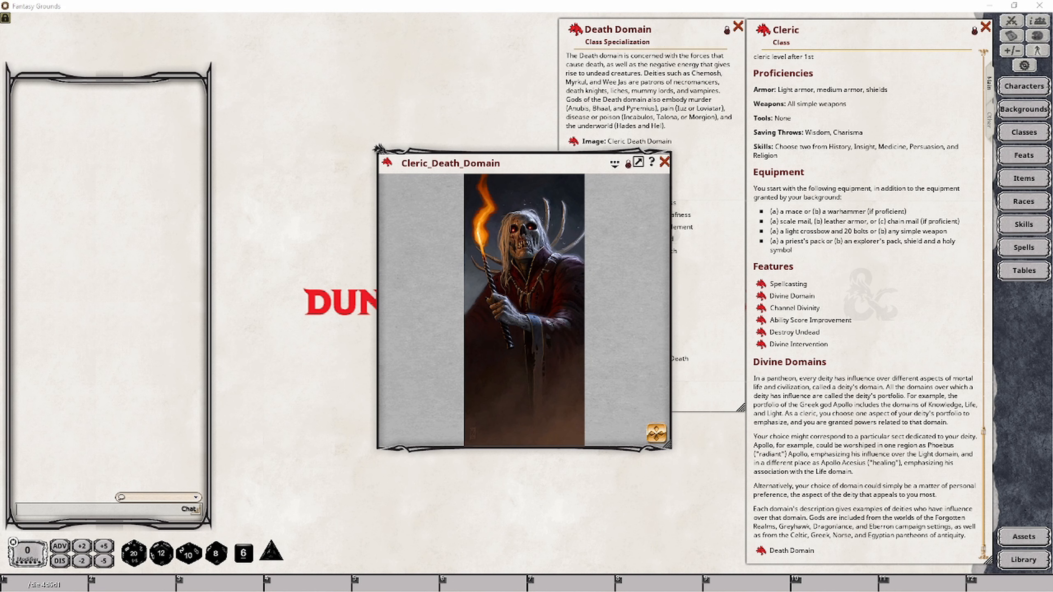
pyautogui.write('+-+-+-')
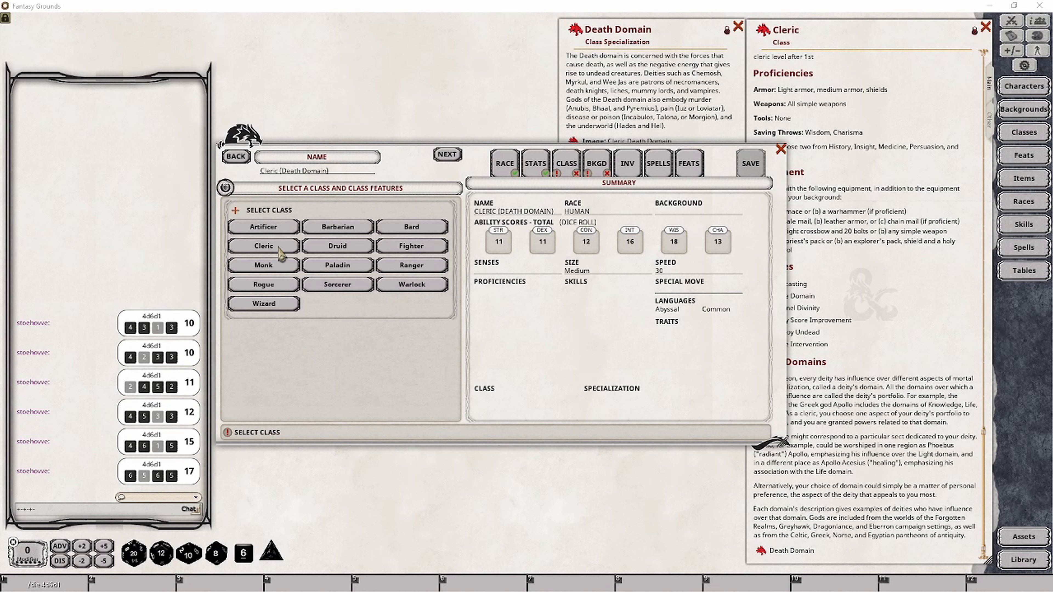
# Step: Choose Cleric as the character's class and Death Domain as its specialization
pyautogui.click(265, 247)
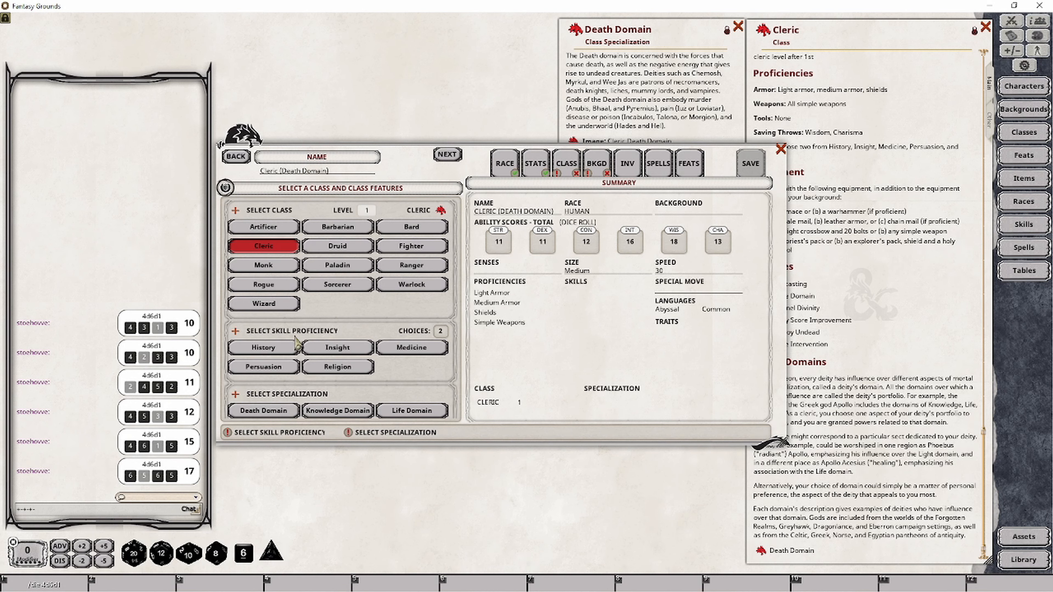
pyautogui.scroll(-3, 344, 369)
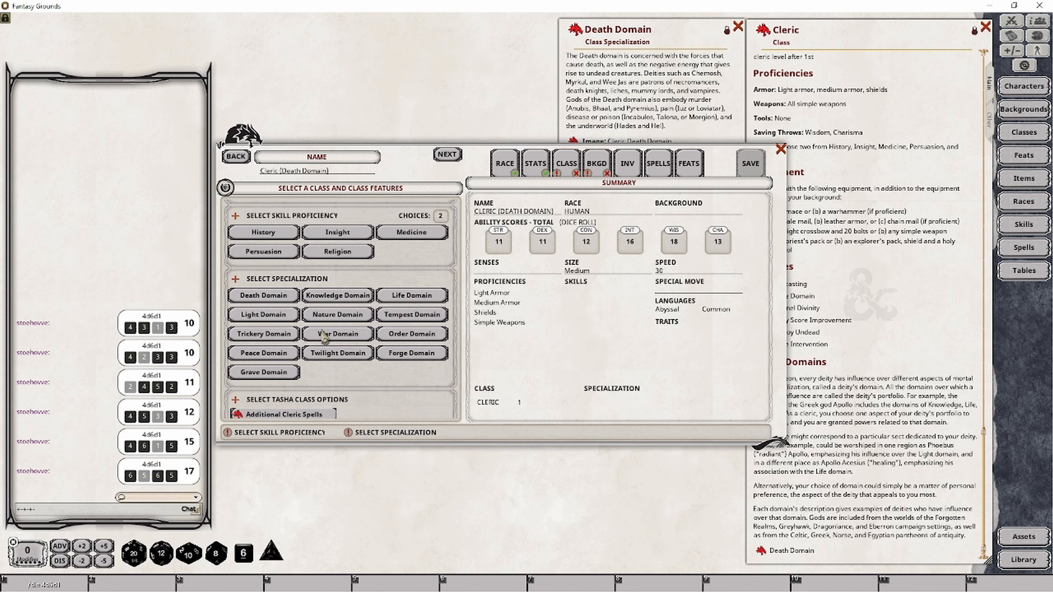
pyautogui.click(266, 297)
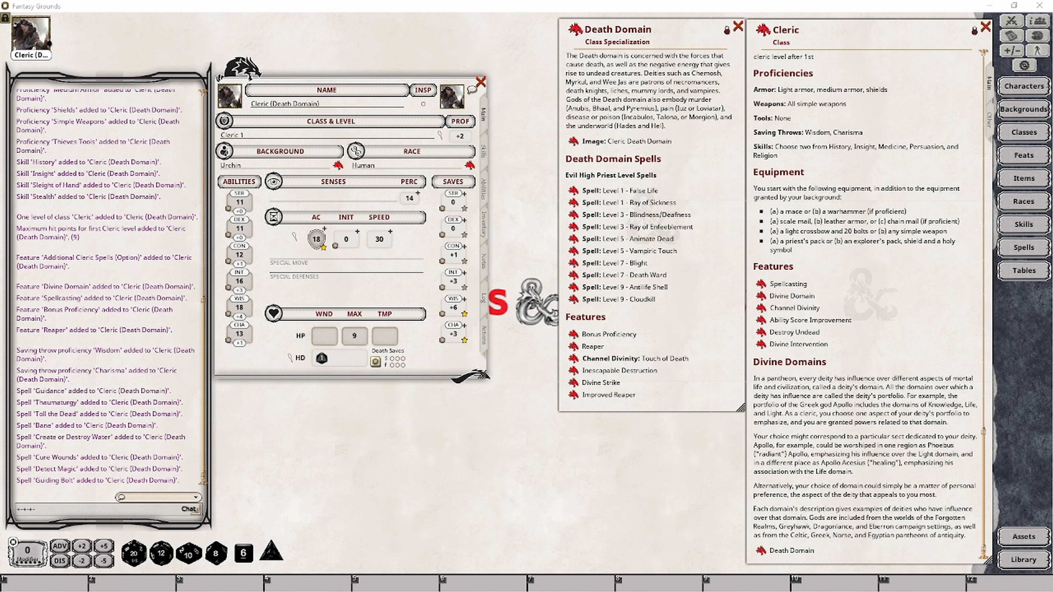
# Step: Add the False Life spell from the Death Domain spell list to the character's actions and show the level 1 spells
pyautogui.click(483, 334)
pyautogui.click(224, 273)
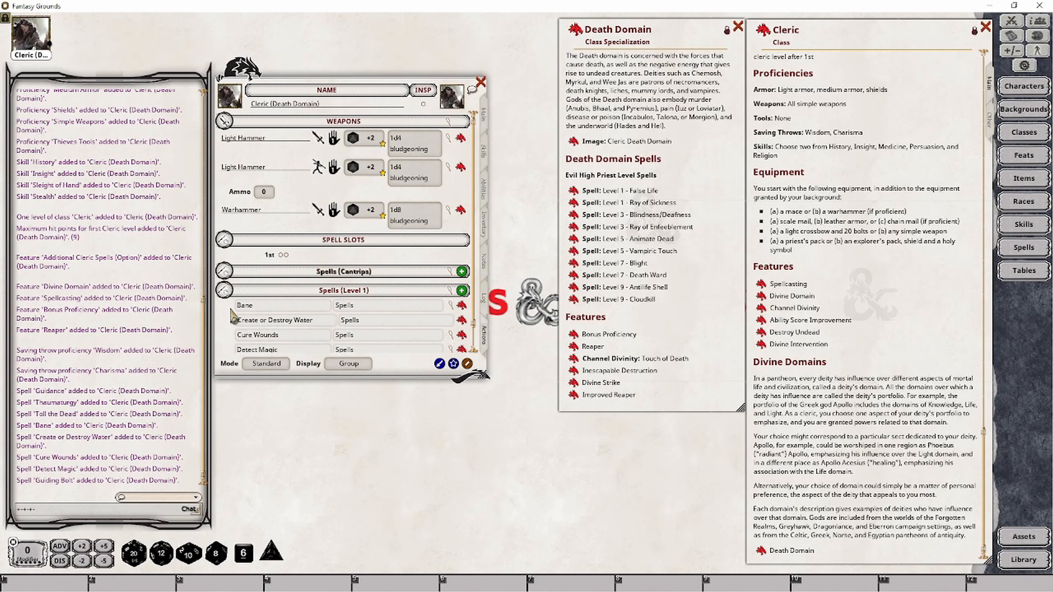
pyautogui.click(224, 291)
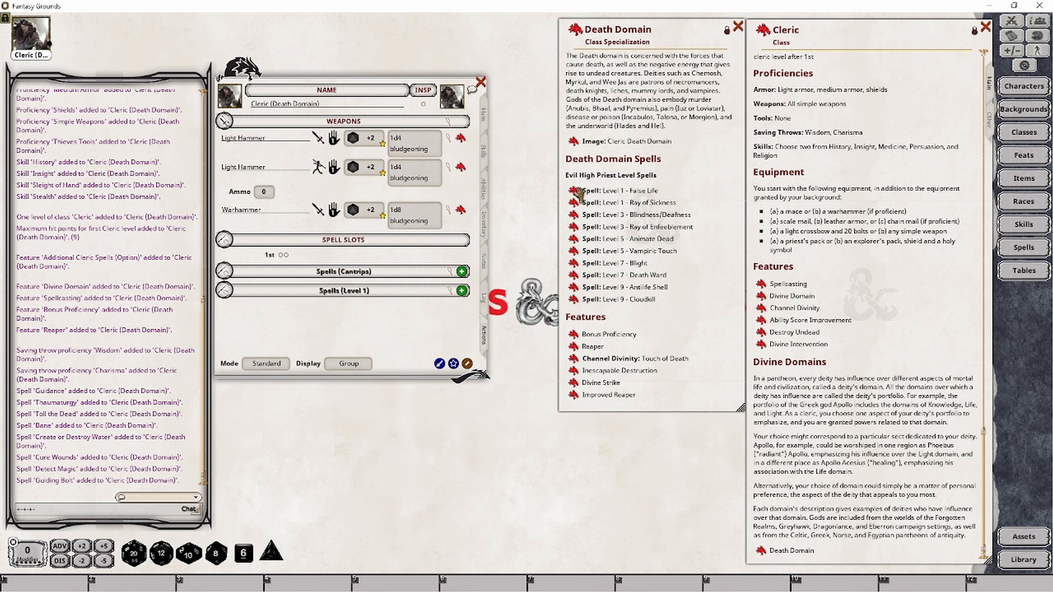
pyautogui.moveTo(574, 192); pyautogui.dragTo(315, 334)
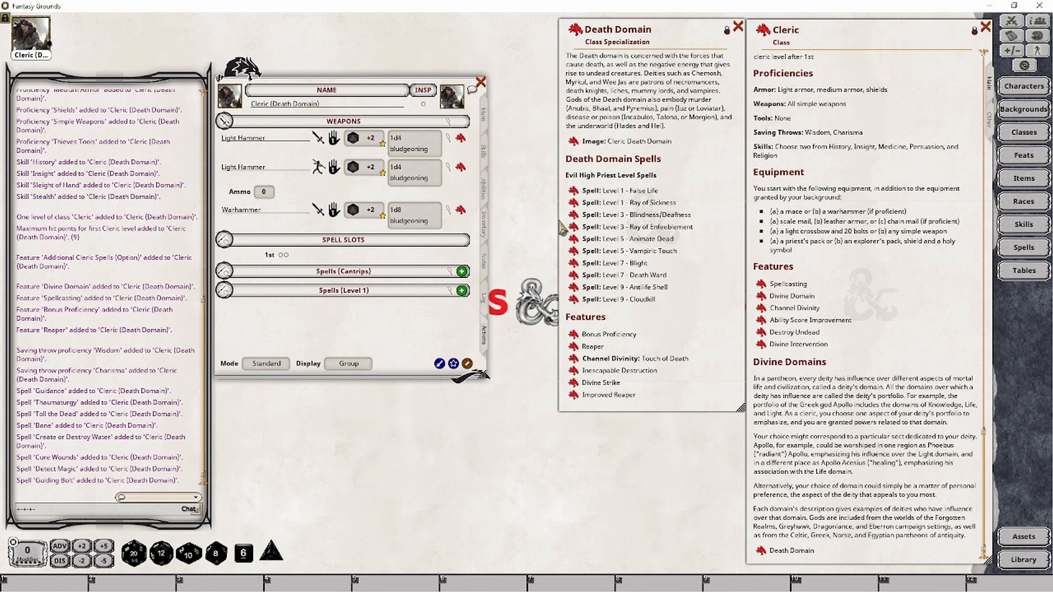
pyautogui.click(227, 288)
pyautogui.scroll(-3, 348, 272)
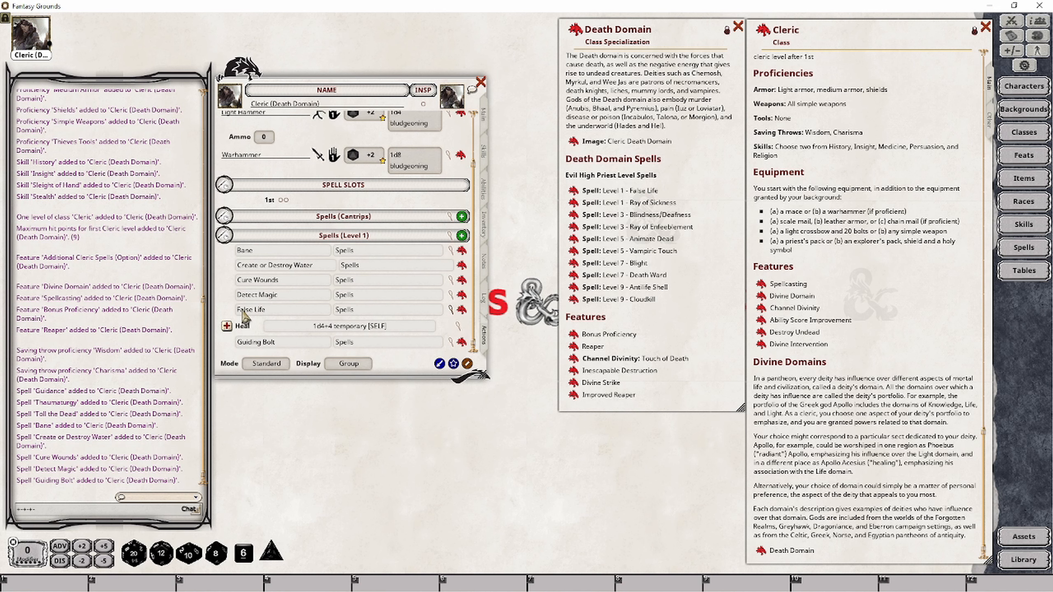
# Step: Move the False Life spell into a new group named Domain Spells
pyautogui.doubleClick(405, 312)
pyautogui.write('D')
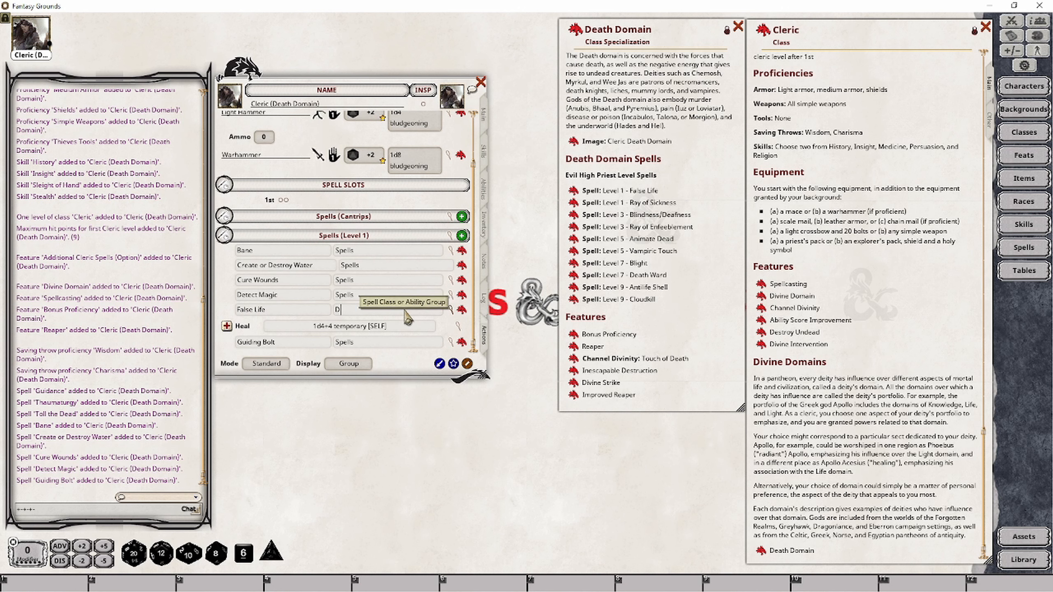
pyautogui.write('omain Spells')
pyautogui.press('Tab')
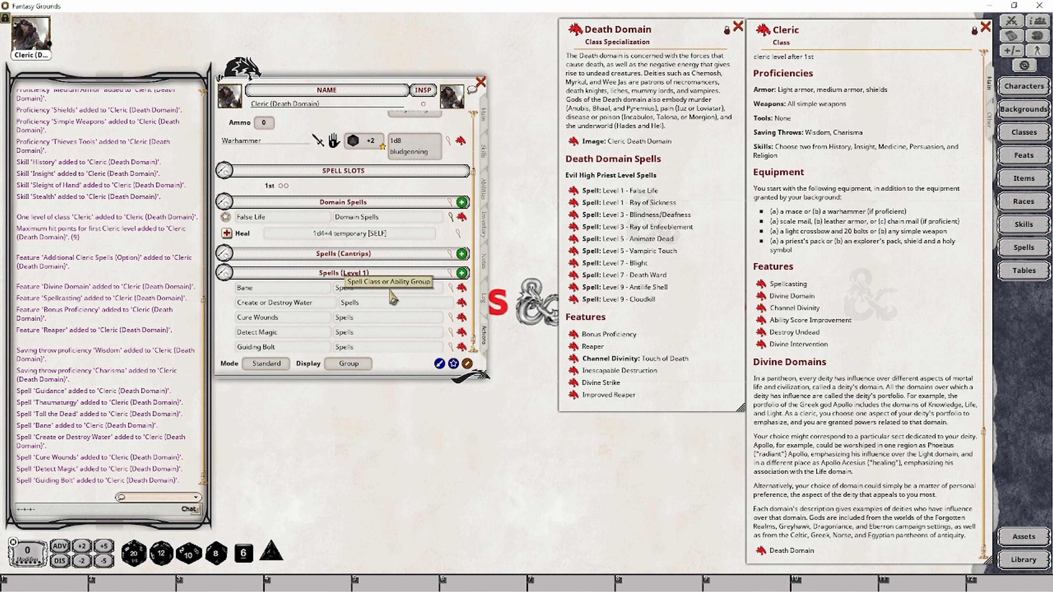
# Step: Set the Domain Spells group's type to spells and add Ray of Sickness from the Death Domain list to it
pyautogui.click(451, 203)
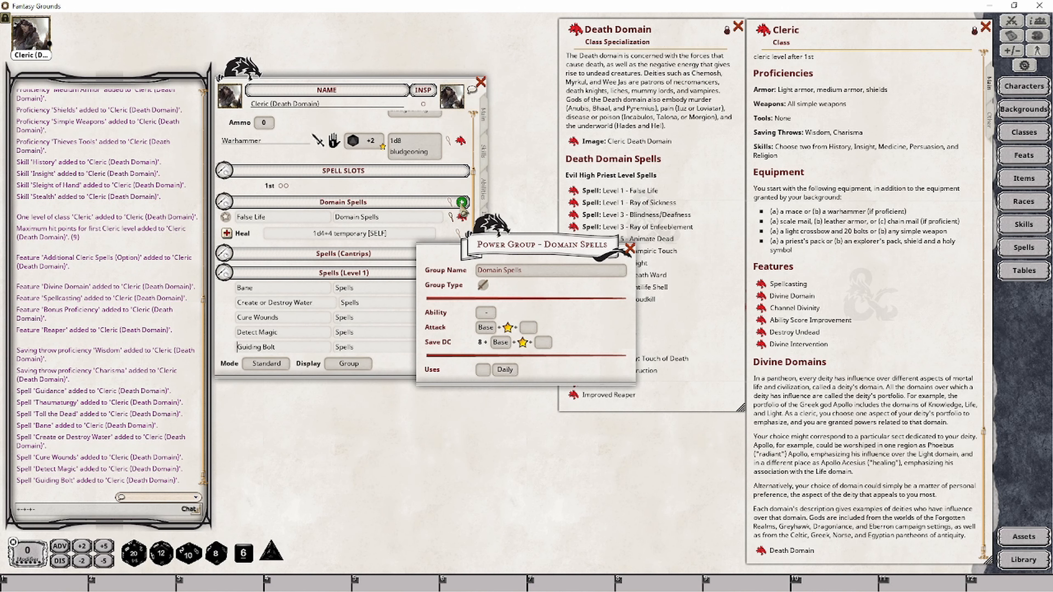
pyautogui.moveTo(499, 264); pyautogui.dragTo(436, 352)
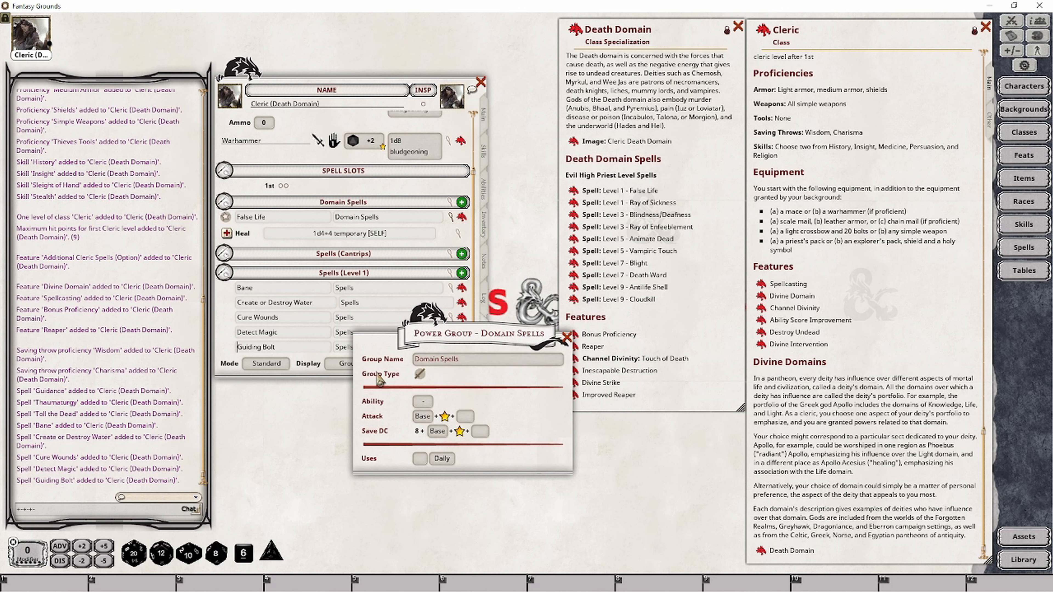
pyautogui.click(418, 375)
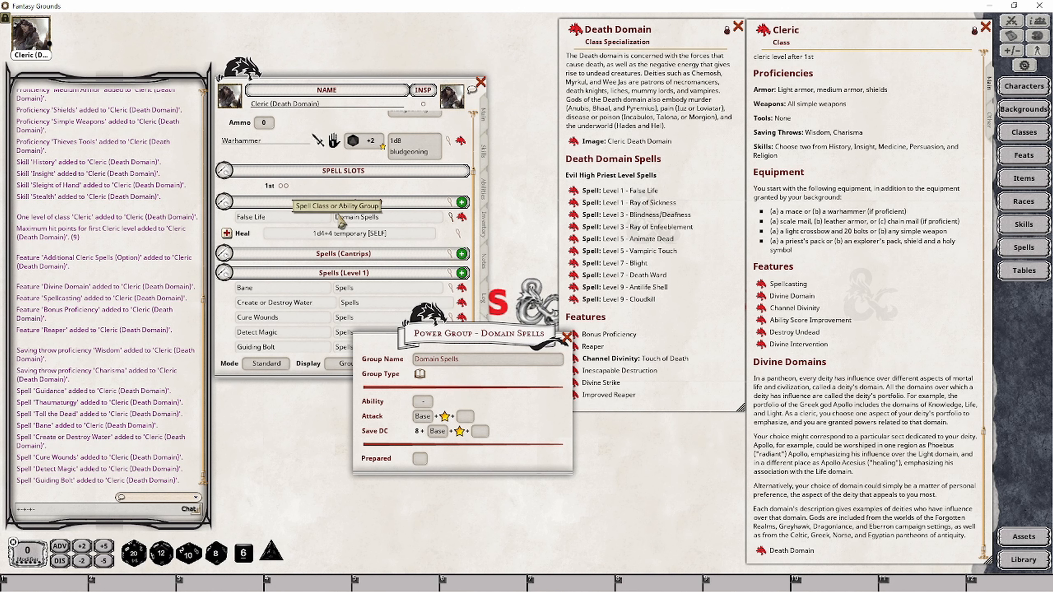
pyautogui.click(567, 337)
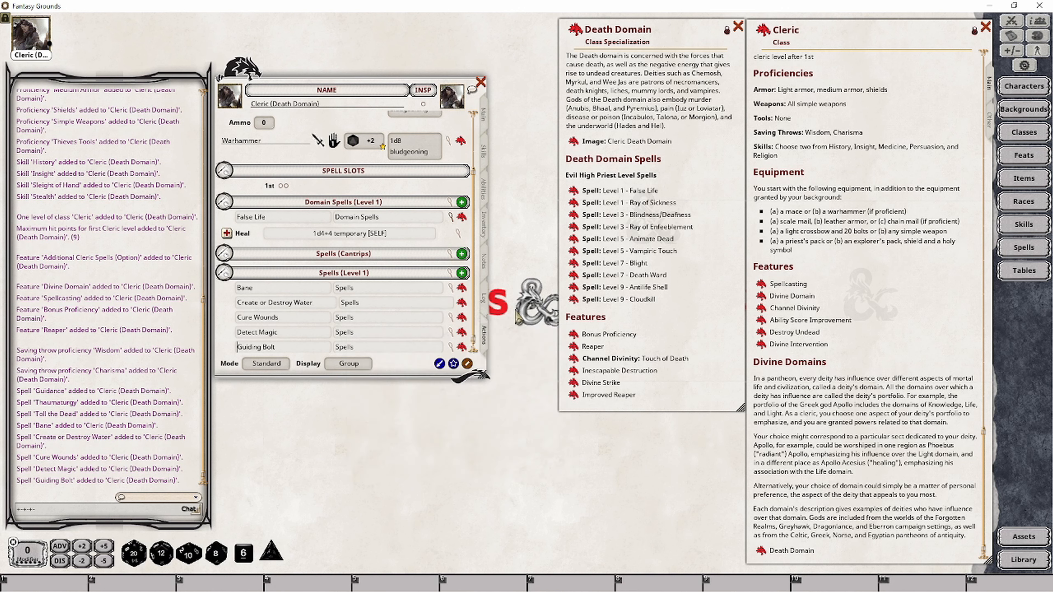
pyautogui.moveTo(592, 204); pyautogui.dragTo(373, 226)
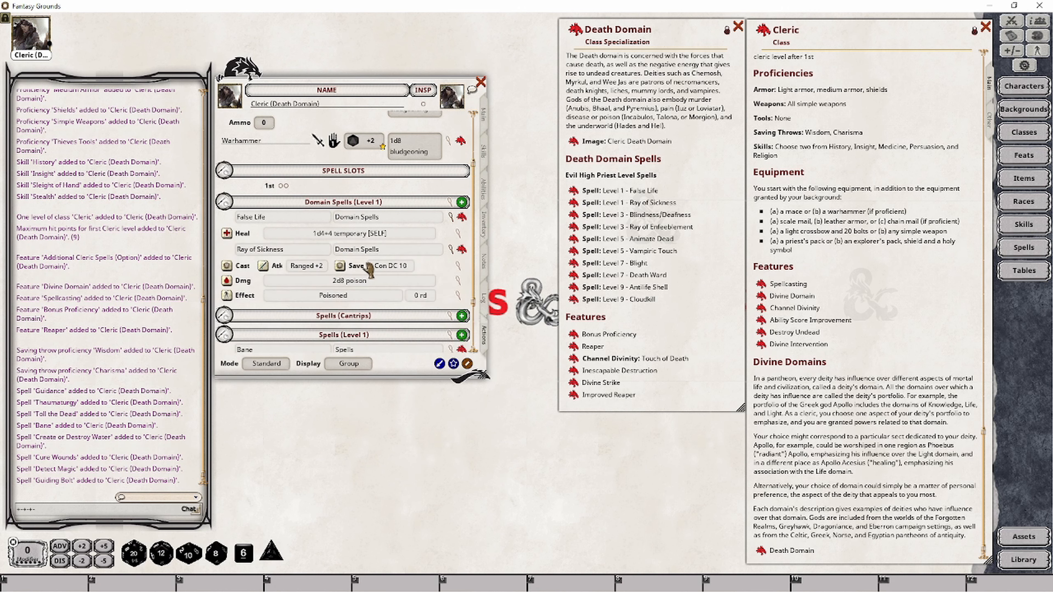
pyautogui.scroll(1, 226, 336)
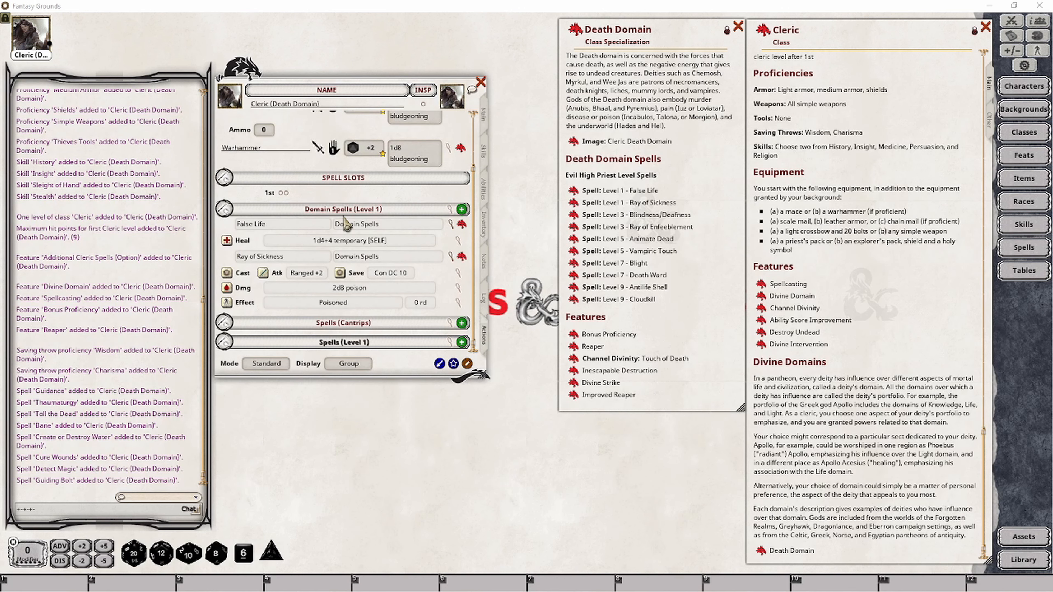
# Step: Mark False Life and Ray of Sickness as prepared in Preparation mode, and switch the sheet to Combat mode
pyautogui.click(267, 366)
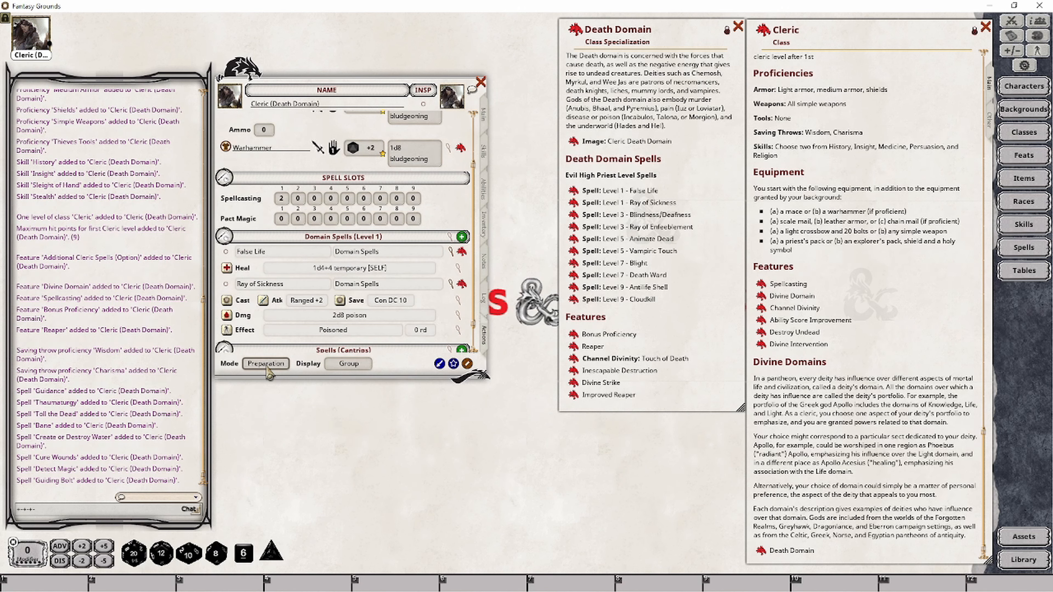
pyautogui.click(225, 251)
pyautogui.click(226, 284)
pyautogui.click(275, 365)
# Step: Display the spells as Actions, collapse the details of the domain spells and return the sheet to Standard mode
pyautogui.click(348, 364)
pyautogui.click(350, 364)
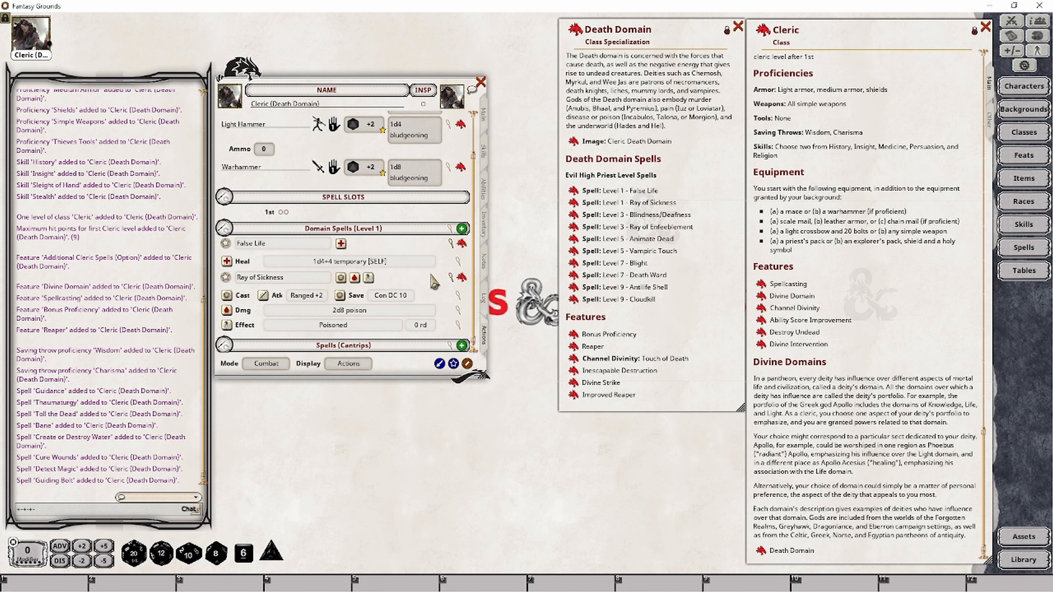
pyautogui.scroll(2, 452, 285)
pyautogui.click(452, 286)
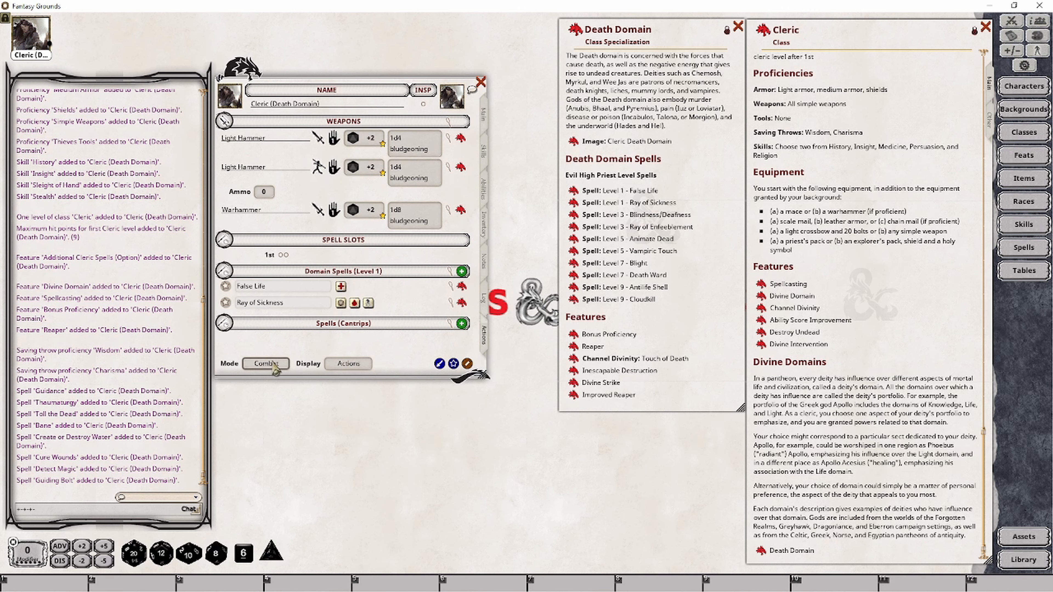
pyautogui.click(281, 365)
pyautogui.scroll(-3, 251, 290)
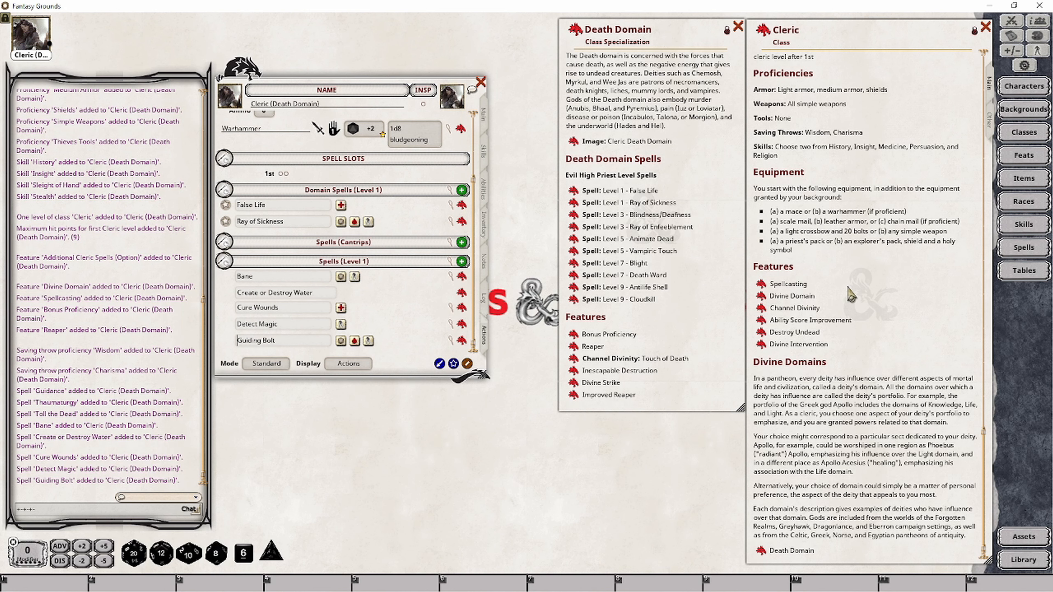
# Step: Open the Cleric's Spellcasting feature to review its description
pyautogui.click(762, 283)
pyautogui.moveTo(566, 261); pyautogui.dragTo(754, 278)
pyautogui.click(798, 275)
pyautogui.scroll(3, 238, 340)
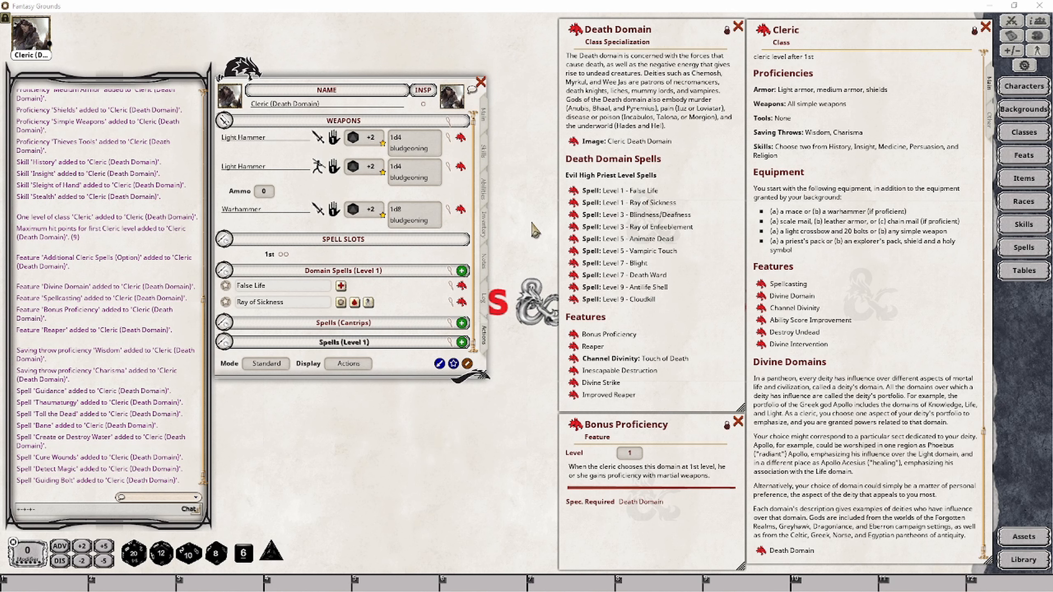
# Step: Add Martial Weapons to the character's proficiencies
pyautogui.click(484, 191)
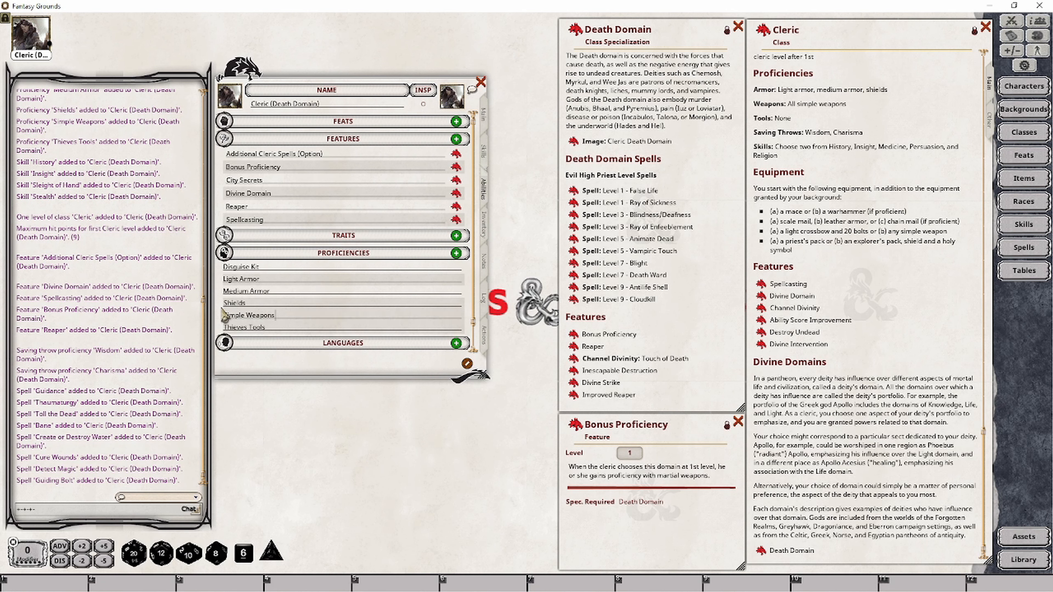
pyautogui.press('Return')
pyautogui.write('Ma')
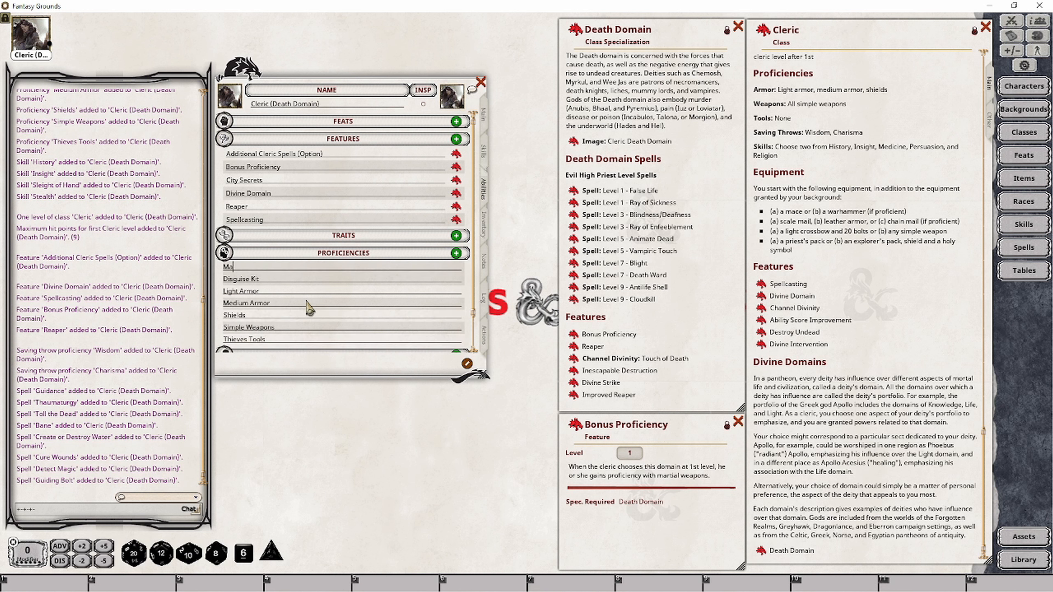
pyautogui.write('rtial Wea')
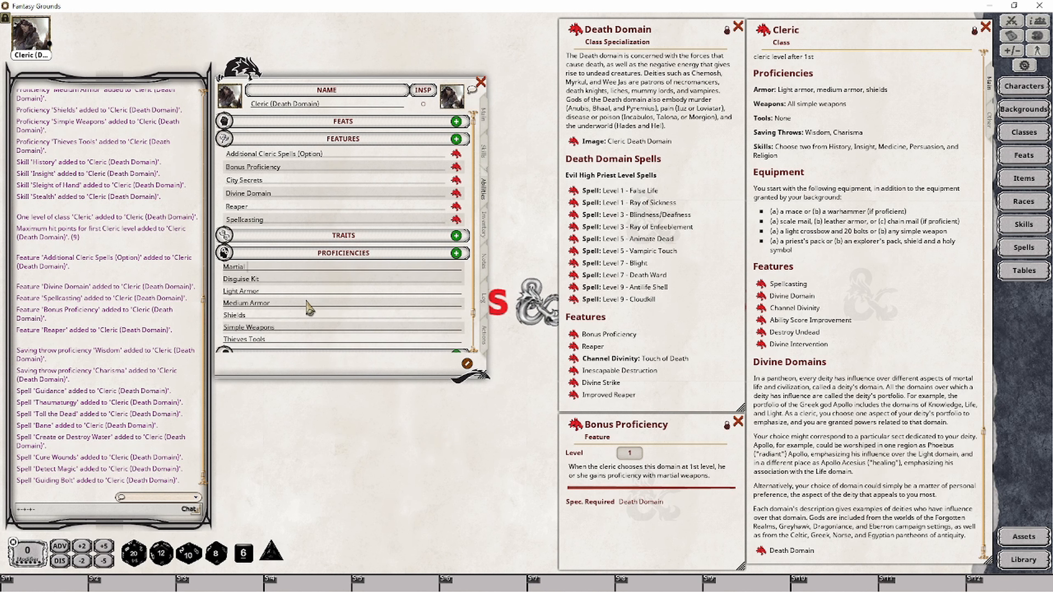
pyautogui.press('Tab')
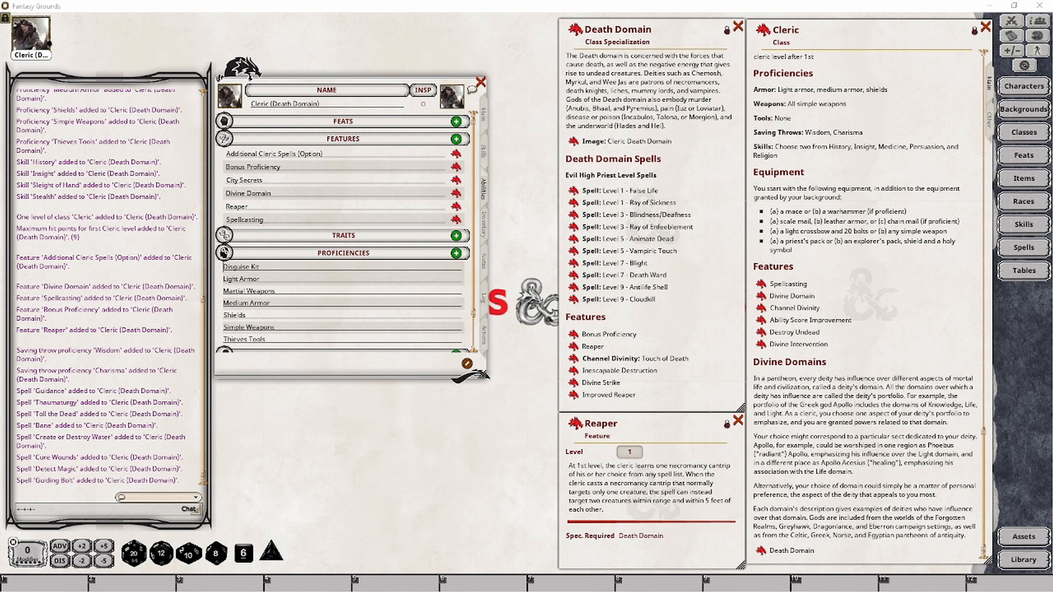
# Step: Return to the character's actions and filter the Spells library to source Cleric and level 0
pyautogui.click(485, 334)
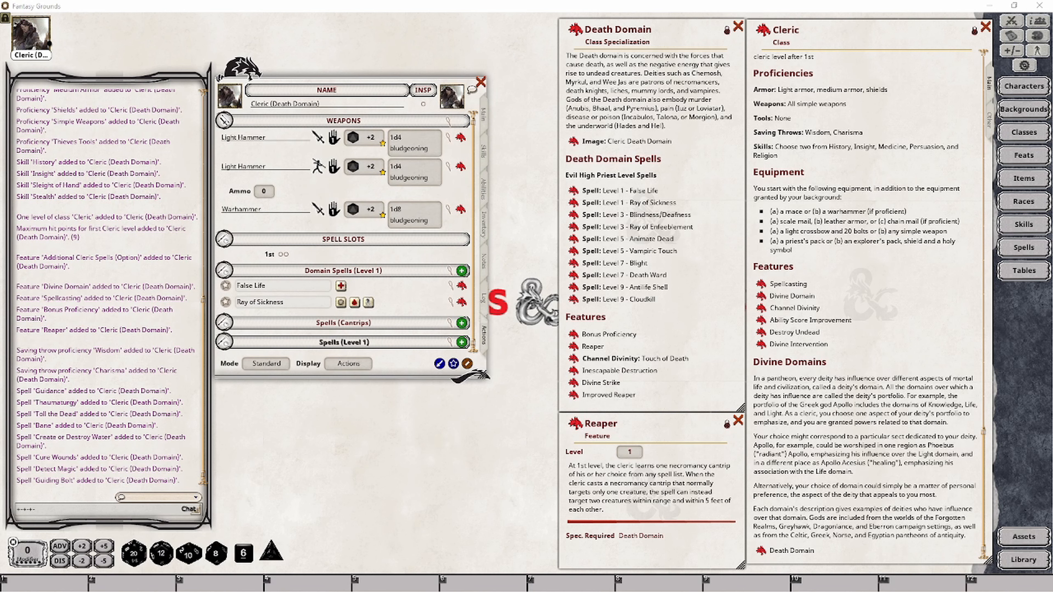
pyautogui.click(1024, 249)
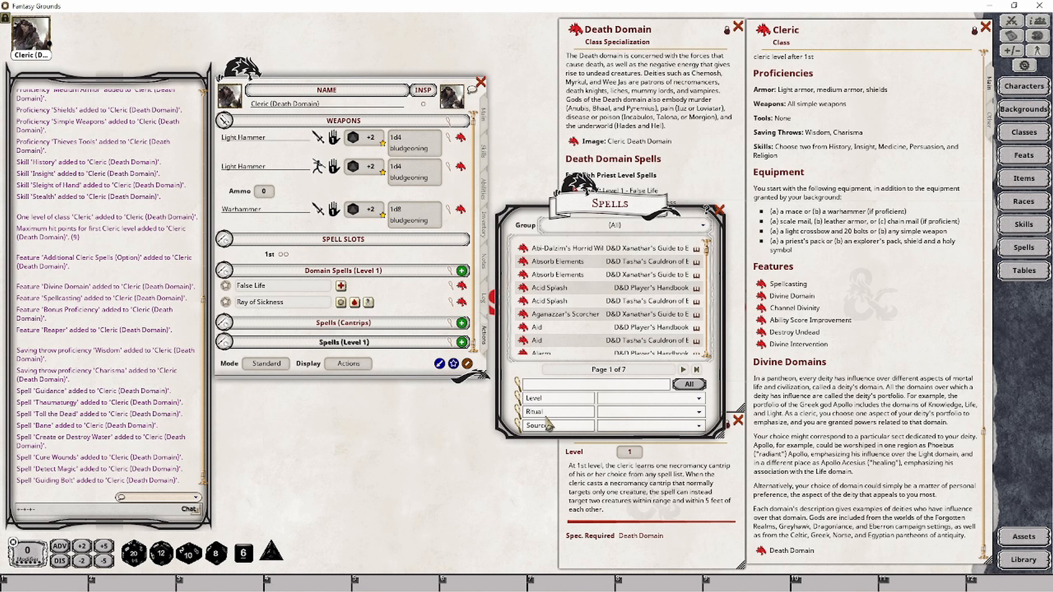
pyautogui.click(657, 425)
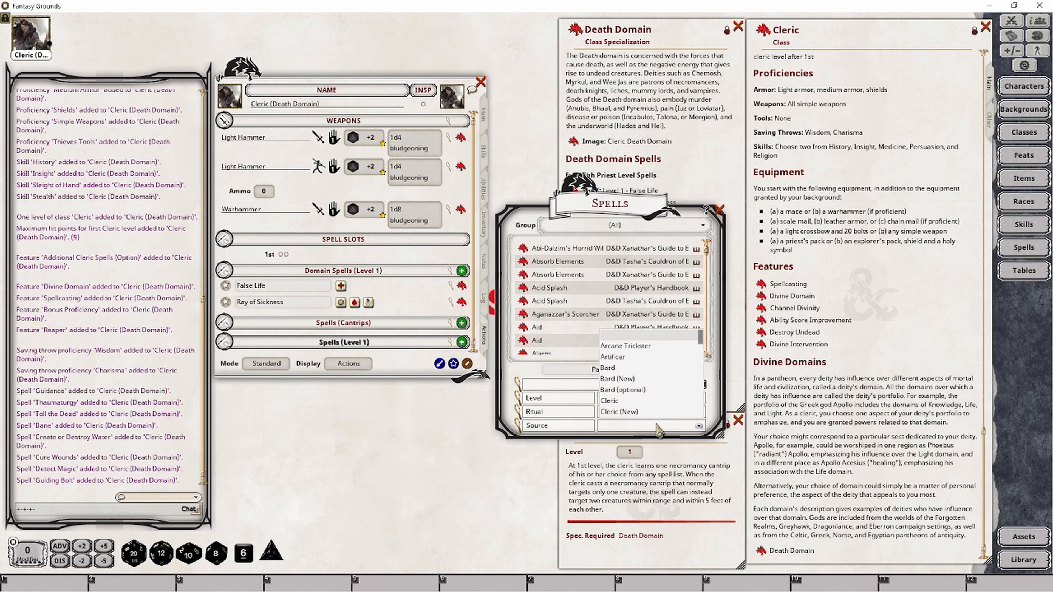
pyautogui.click(612, 403)
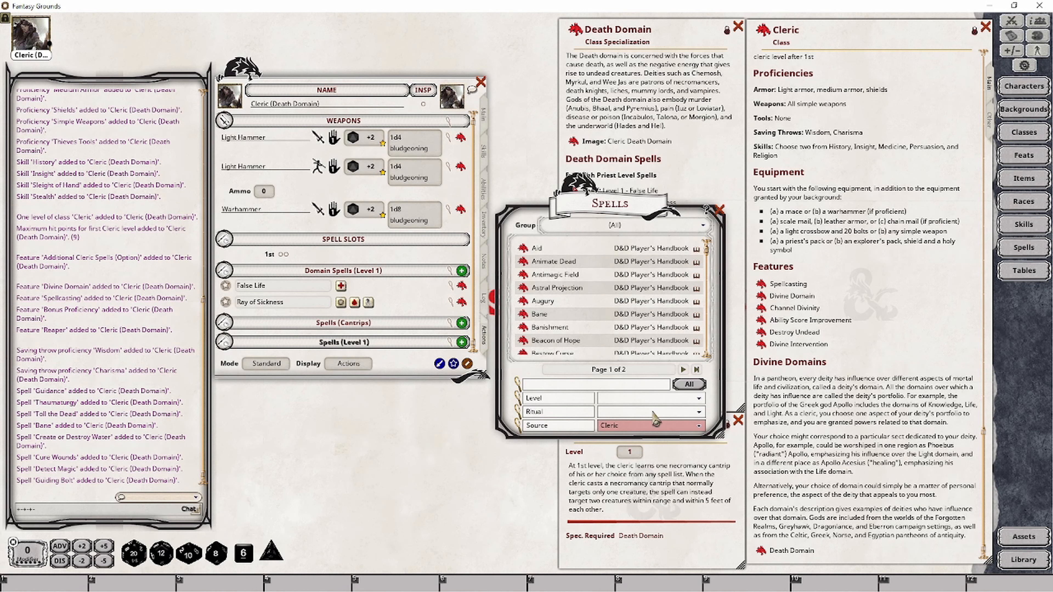
pyautogui.click(688, 402)
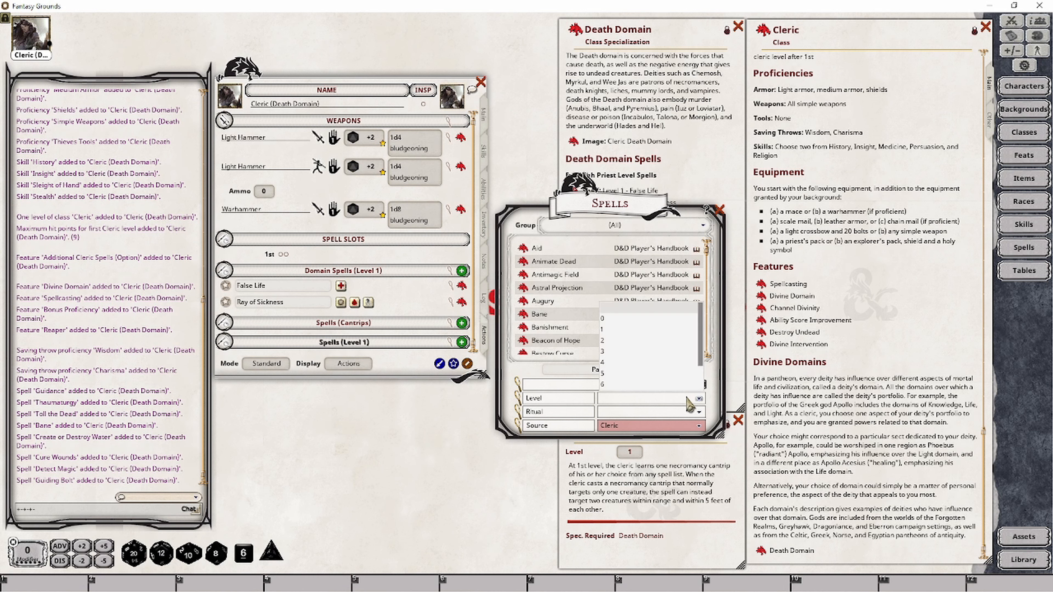
pyautogui.click(604, 319)
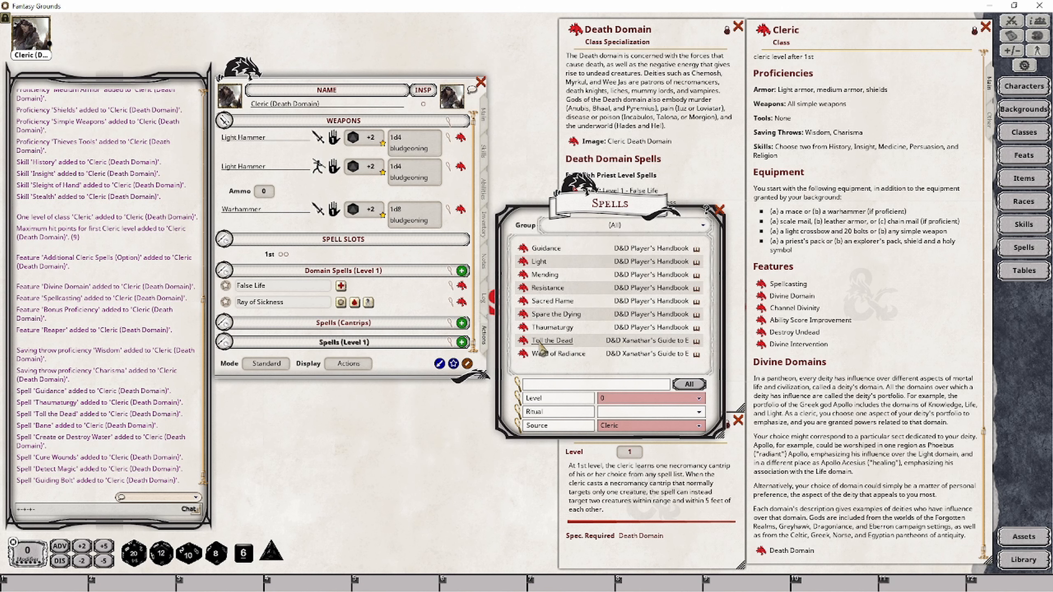
# Step: Open the Toll the Dead description below the character sheet and expand the character's cantrips group for comparison
pyautogui.click(523, 341)
pyautogui.moveTo(520, 231); pyautogui.dragTo(360, 404)
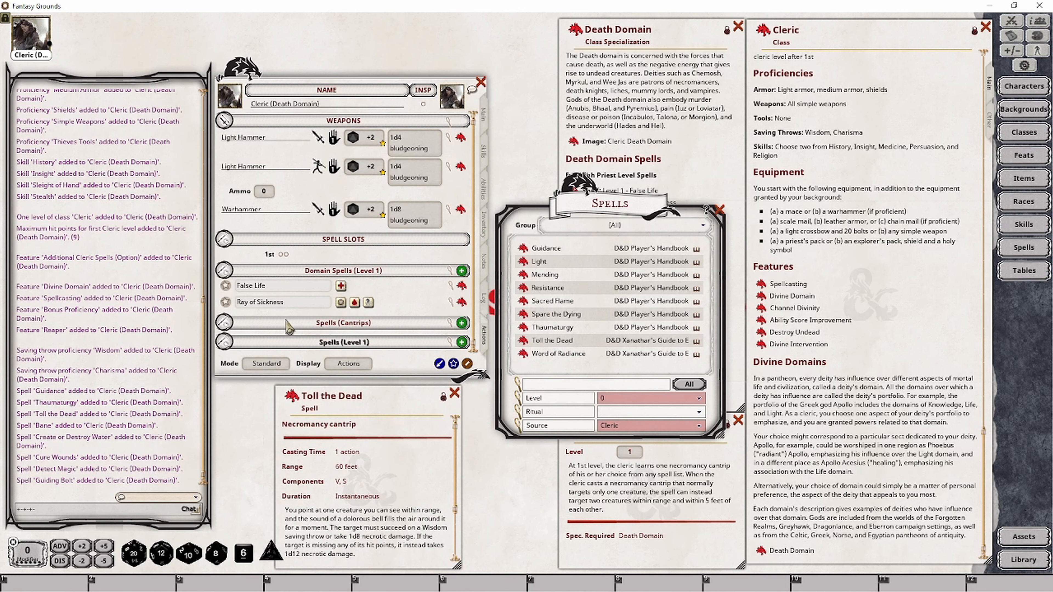
pyautogui.click(230, 323)
pyautogui.scroll(-3, 309, 304)
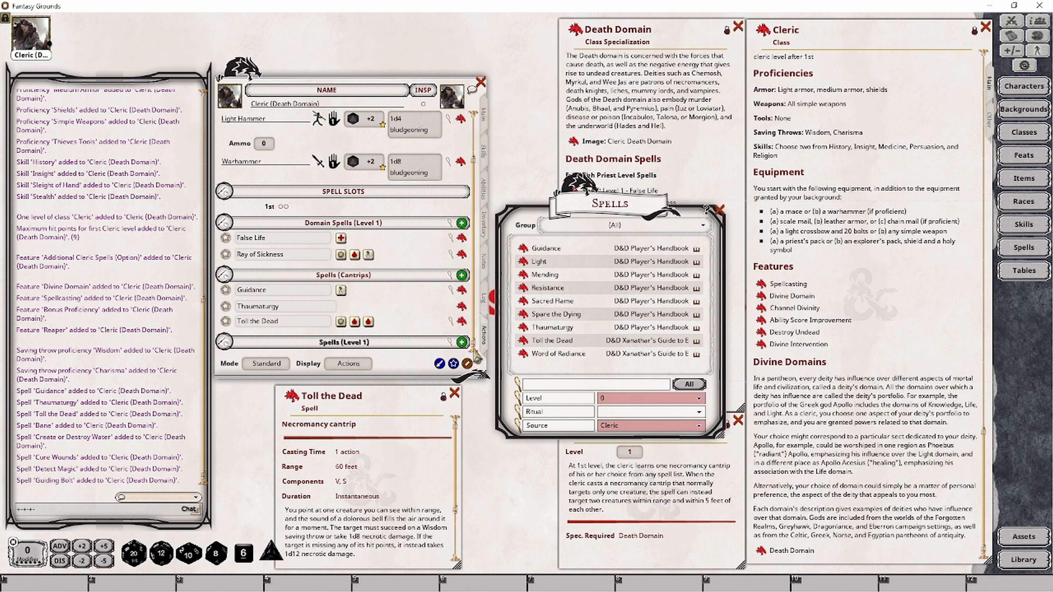
# Step: Review the descriptions of the Guidance, Light, Mending, Resistance and Sacred Flame cantrips in the Spells library
pyautogui.click(524, 248)
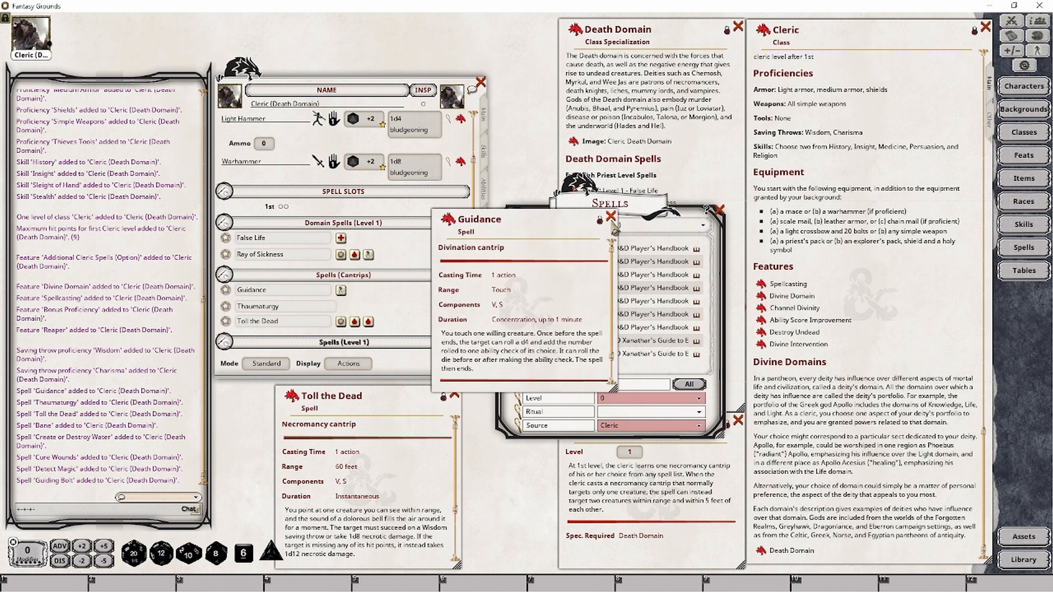
pyautogui.click(610, 216)
pyautogui.click(526, 262)
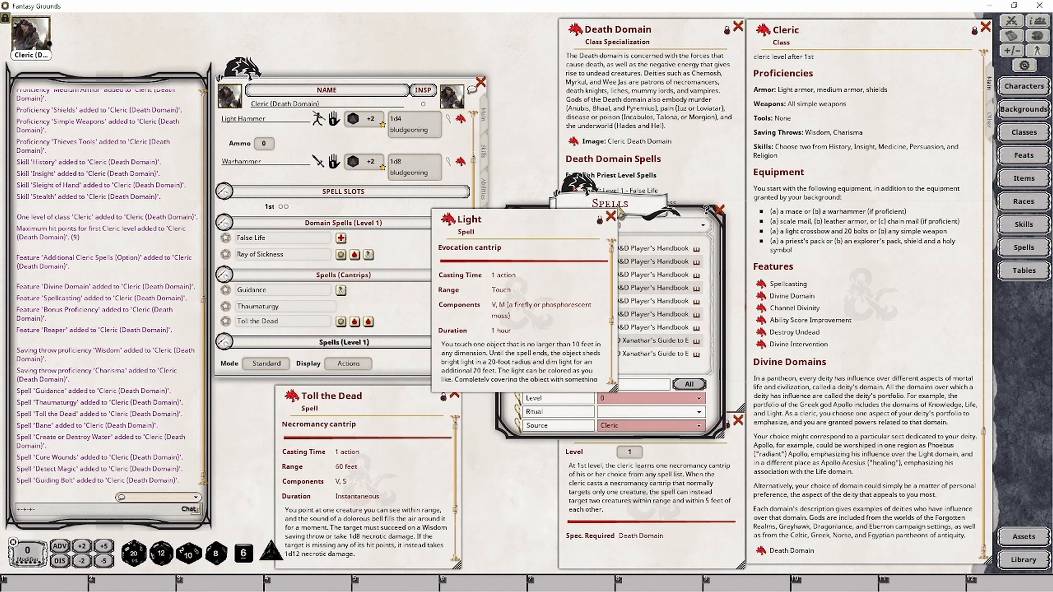
pyautogui.click(610, 216)
pyautogui.click(525, 276)
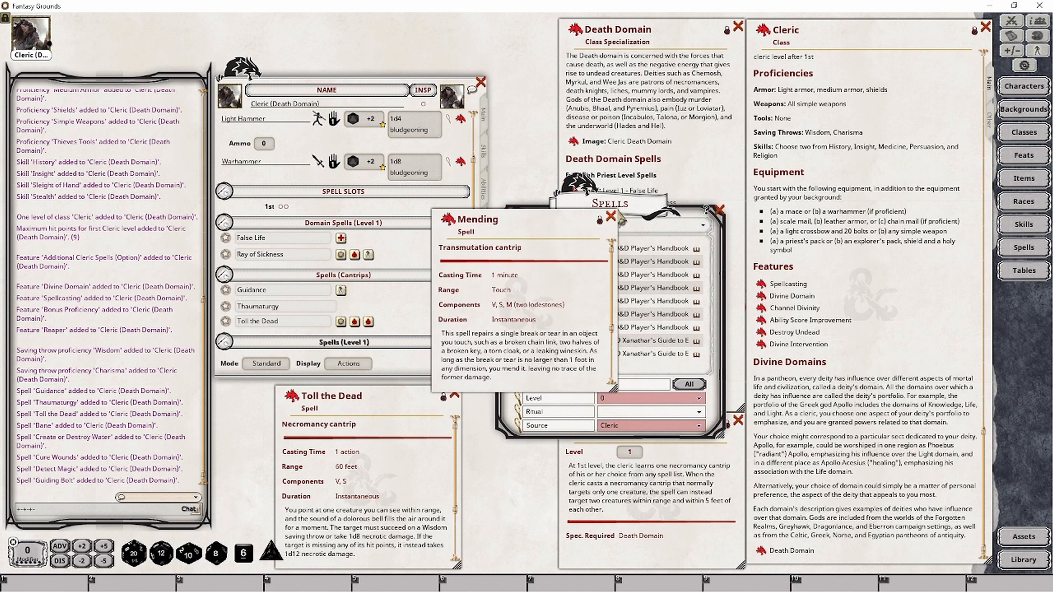
pyautogui.click(611, 216)
pyautogui.click(523, 289)
pyautogui.click(611, 216)
pyautogui.click(523, 301)
pyautogui.click(611, 216)
# Step: Add Spare the Dying to the cleric's cantrips and close the open spell descriptions and the Spells library
pyautogui.click(523, 315)
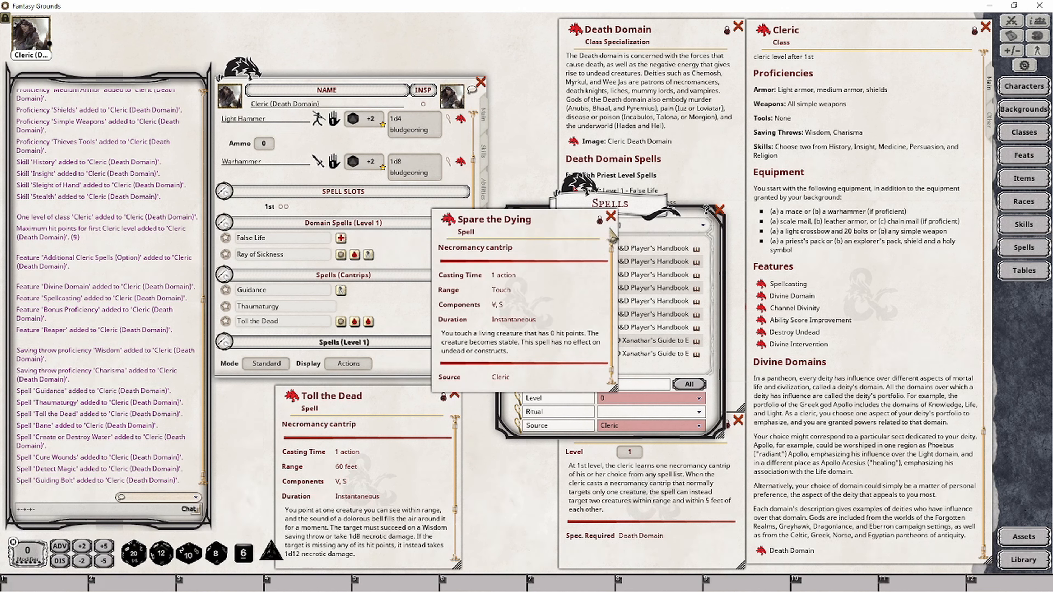
pyautogui.moveTo(516, 223); pyautogui.dragTo(650, 139)
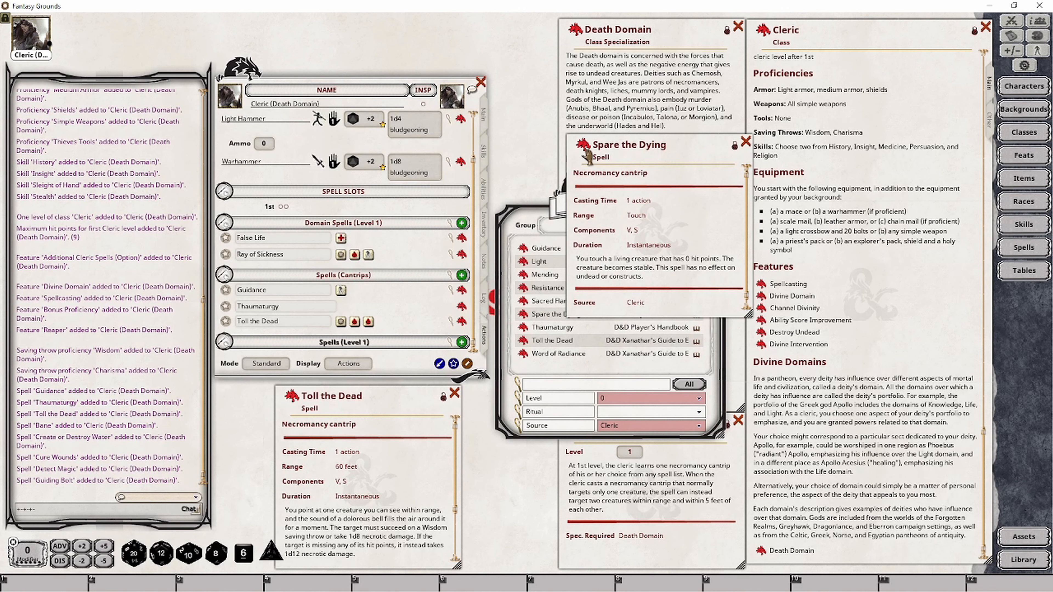
pyautogui.moveTo(586, 151); pyautogui.dragTo(309, 301)
pyautogui.click(455, 393)
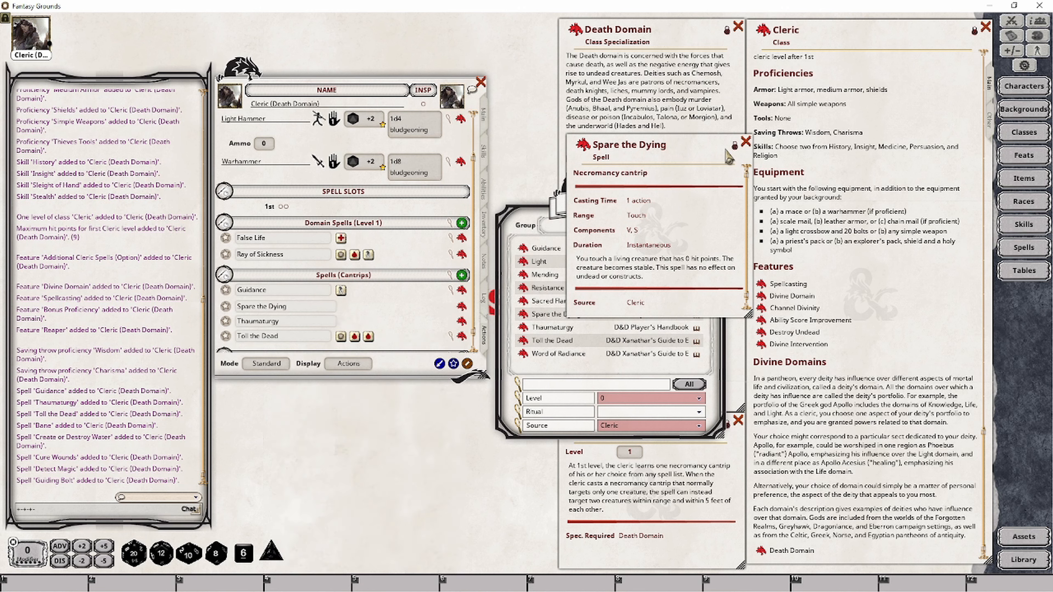
pyautogui.click(746, 141)
pyautogui.click(720, 210)
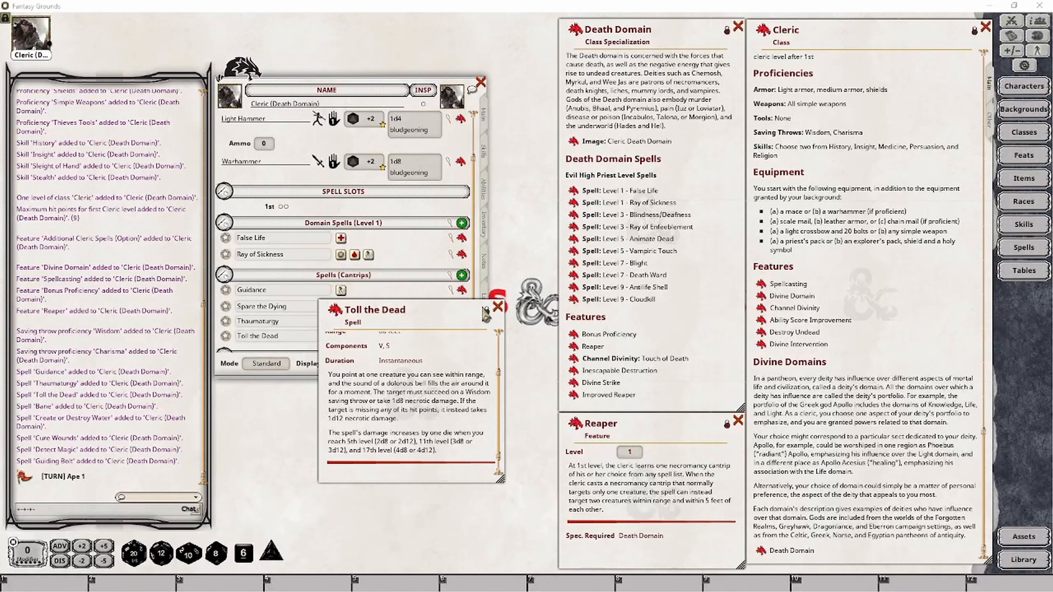
# Step: Open the Combat Tracker beside the character sheet and make Ape 2 and Ape 3 the cleric's targets
pyautogui.click(501, 312)
pyautogui.click(1011, 20)
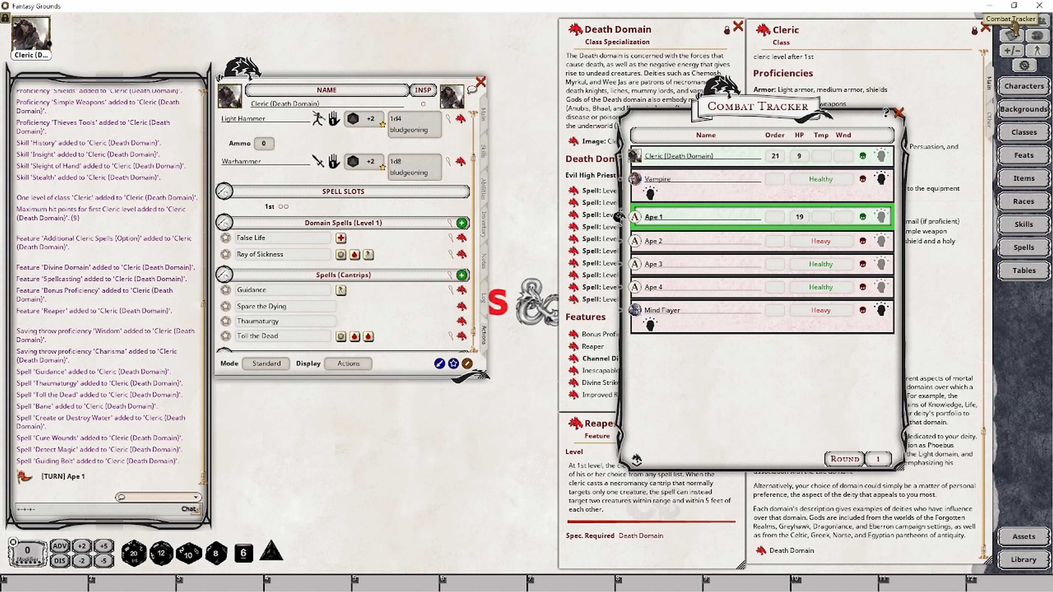
pyautogui.moveTo(724, 110); pyautogui.dragTo(790, 92)
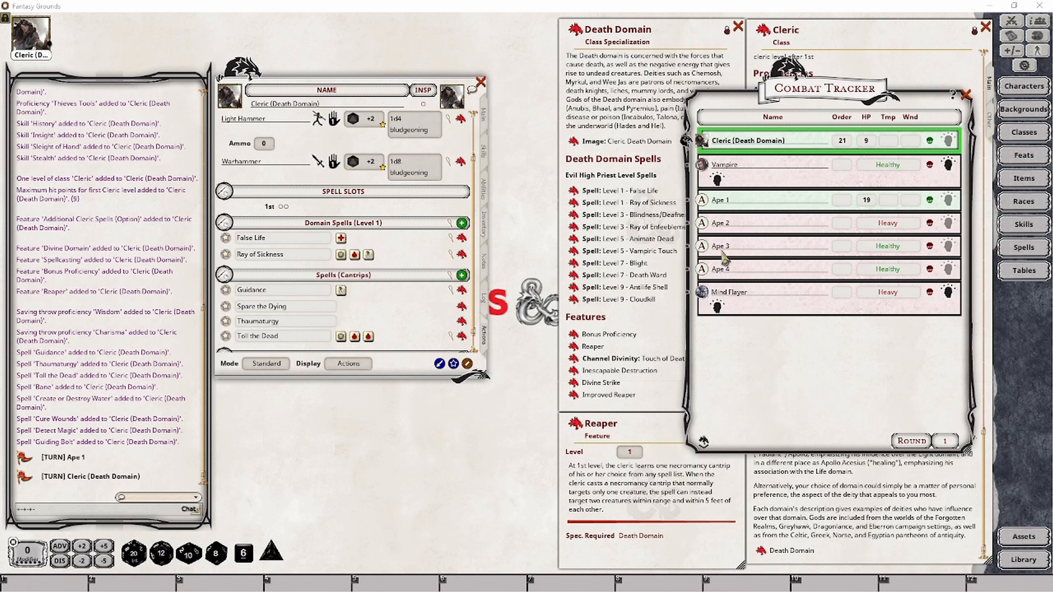
pyautogui.keyDown('ctrl'); pyautogui.click(701, 226); pyautogui.keyUp('ctrl')
pyautogui.keyDown('ctrl'); pyautogui.click(704, 256); pyautogui.keyUp('ctrl')
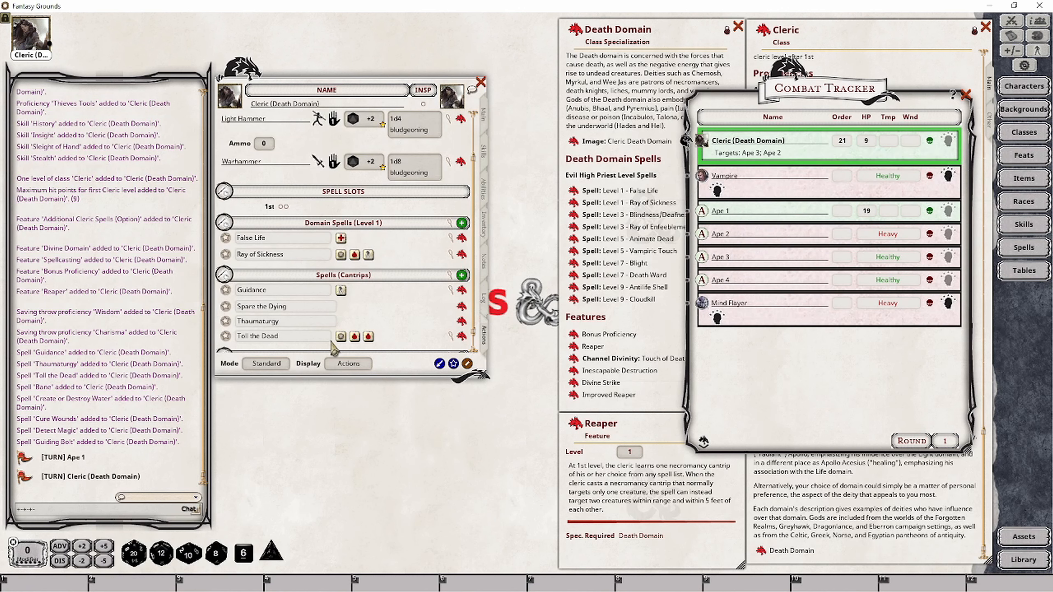
# Step: Cast Toll the Dead on the two targeted apes and roll its 1d8 necrotic damage
pyautogui.click(341, 337)
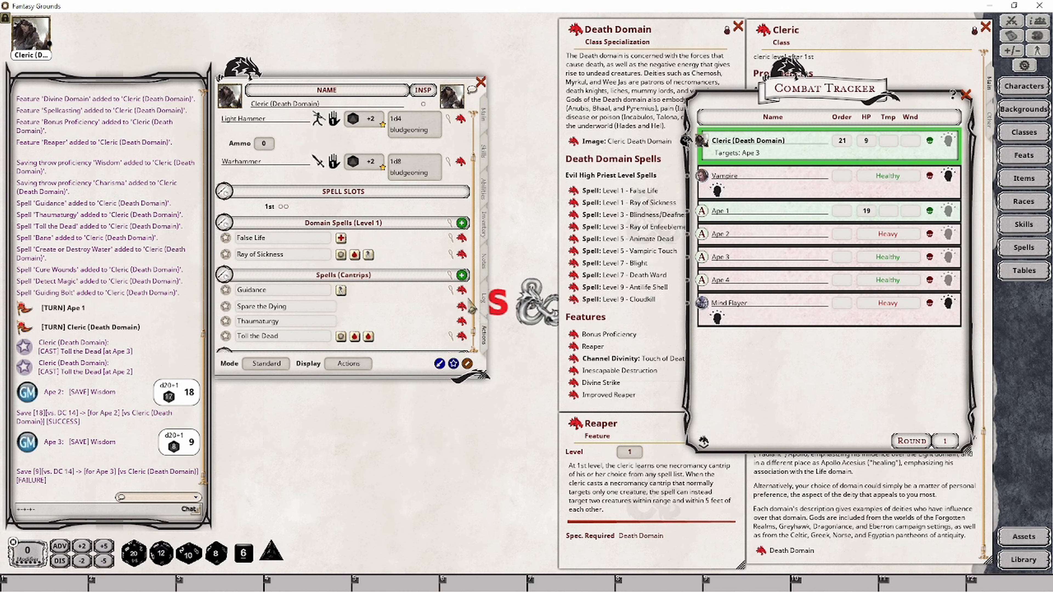
pyautogui.click(361, 336)
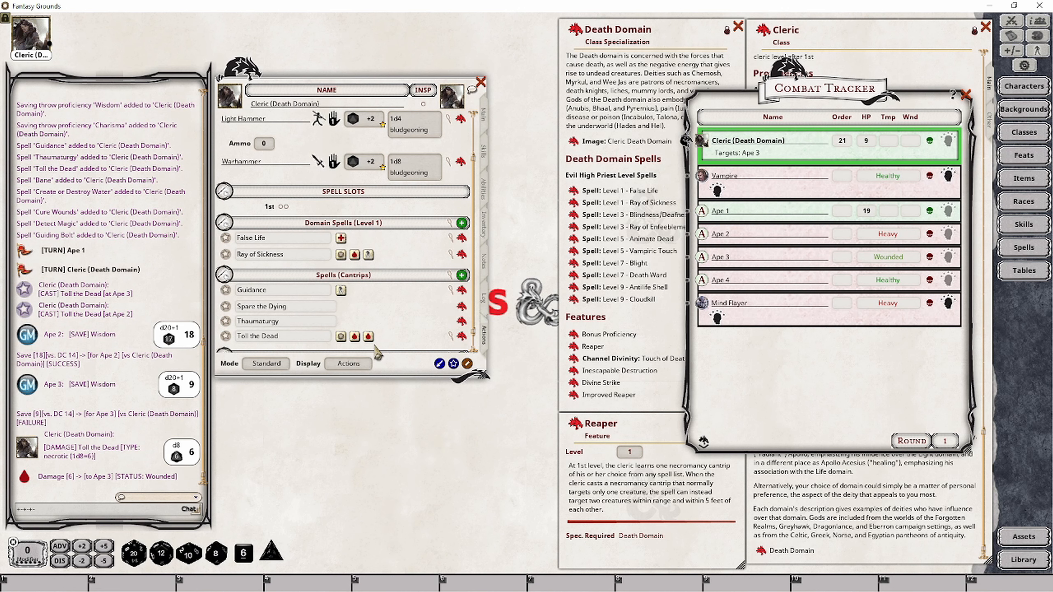
# Step: Check the Toll the Dead description, then roll its 1d12 damage on Ape 2 and its 1d8 damage on Ape 3
pyautogui.click(462, 335)
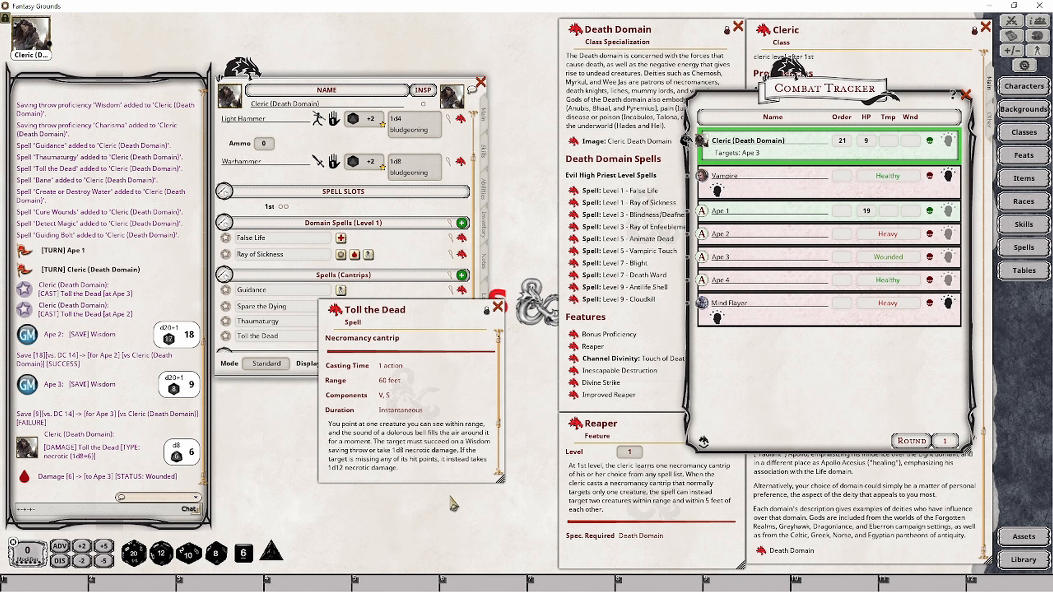
pyautogui.moveTo(440, 482); pyautogui.dragTo(415, 552)
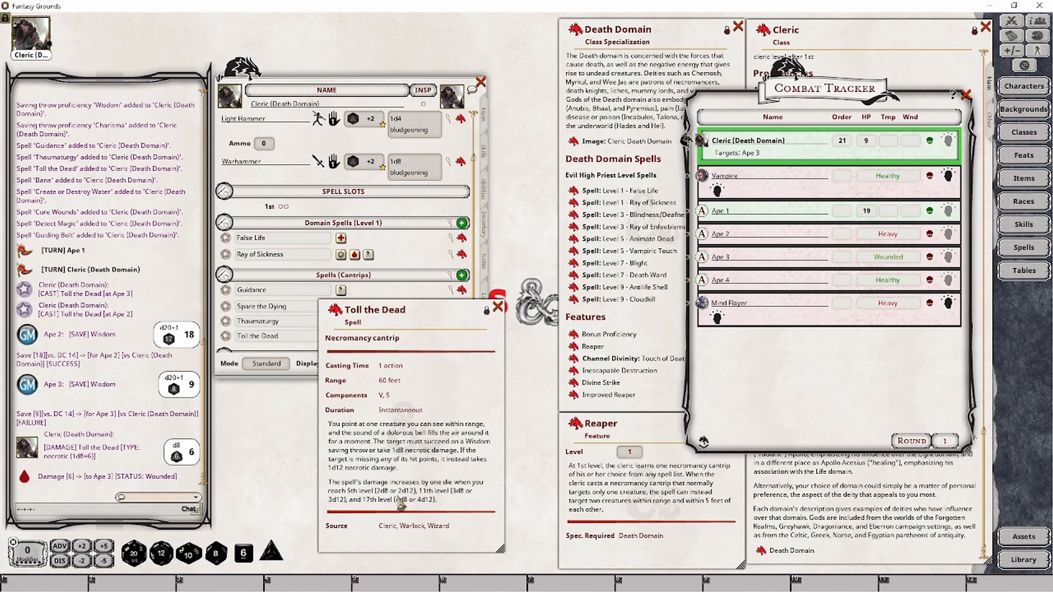
pyautogui.click(498, 307)
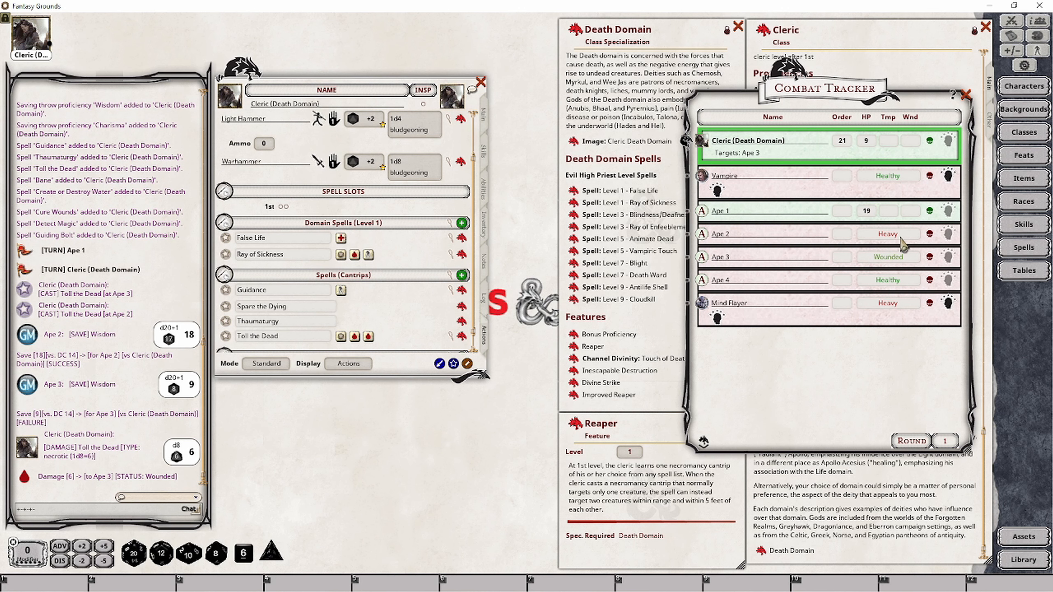
pyautogui.moveTo(366, 339); pyautogui.dragTo(718, 236)
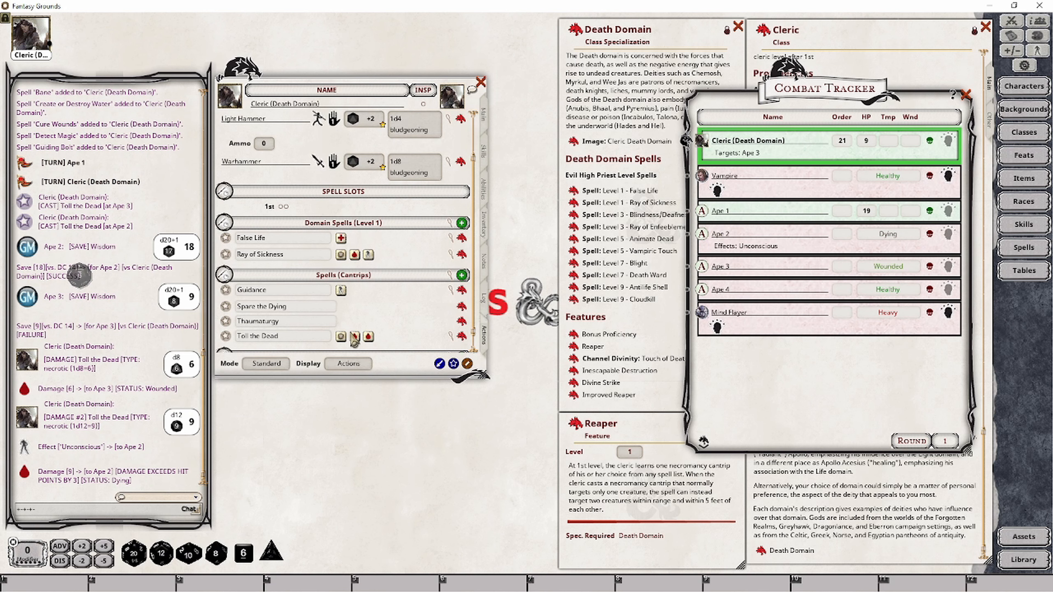
pyautogui.moveTo(355, 342); pyautogui.dragTo(731, 270)
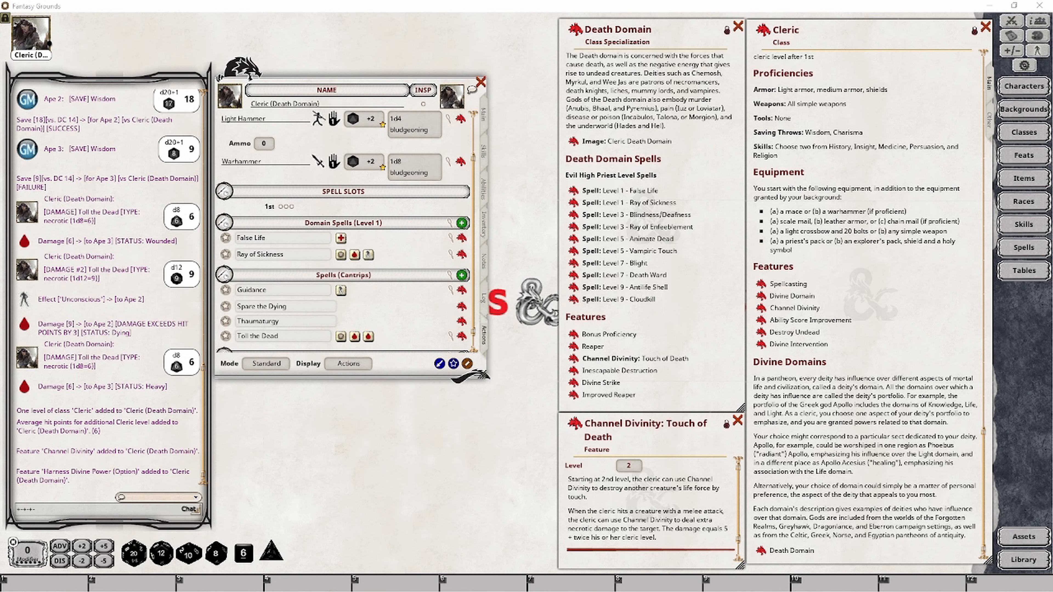
# Step: Collapse the domain spells and cantrips, add the Cleric's Channel Divinity feature to the actions, and assign it to a group named Channel Divinity
pyautogui.click(343, 223)
pyautogui.click(343, 249)
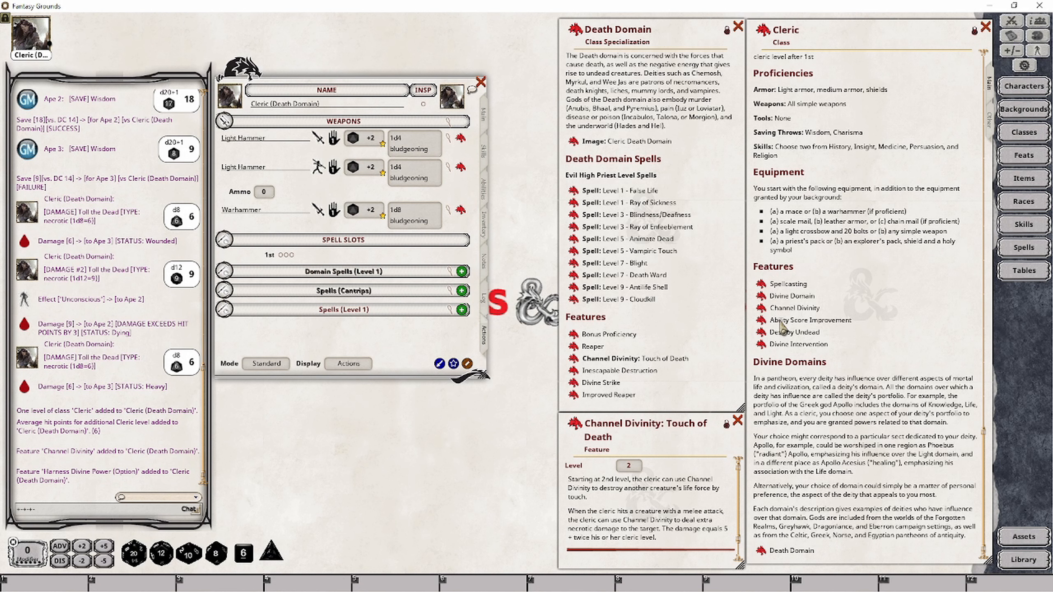
pyautogui.moveTo(764, 309); pyautogui.dragTo(394, 347)
pyautogui.click(328, 364)
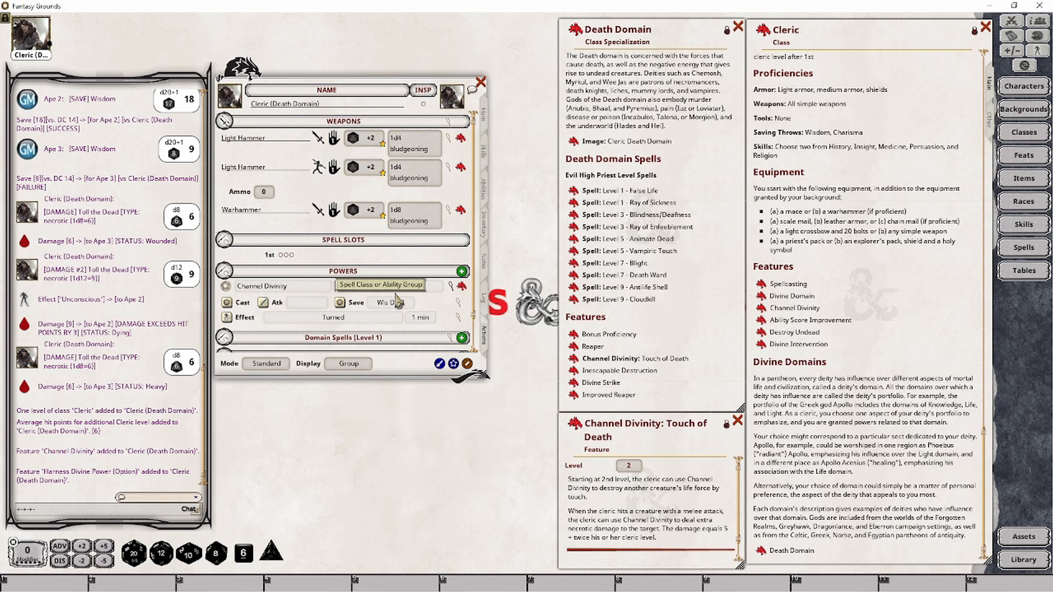
pyautogui.write('Channel Divinity')
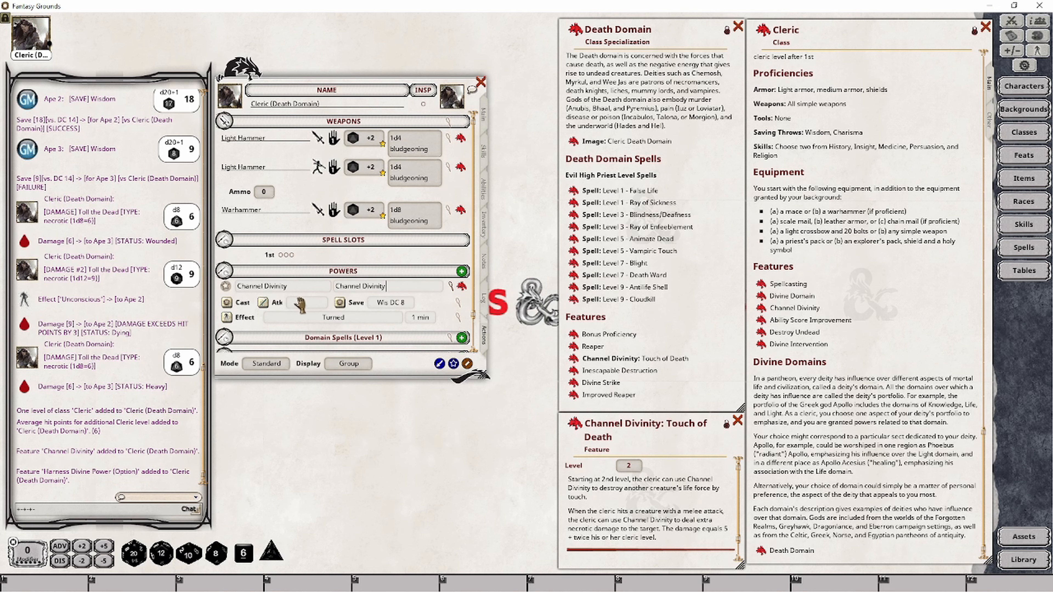
# Step: Rename the Channel Divinity power as "Channel Divinity: Turn Undead"
pyautogui.click(302, 287)
pyautogui.write(': ')
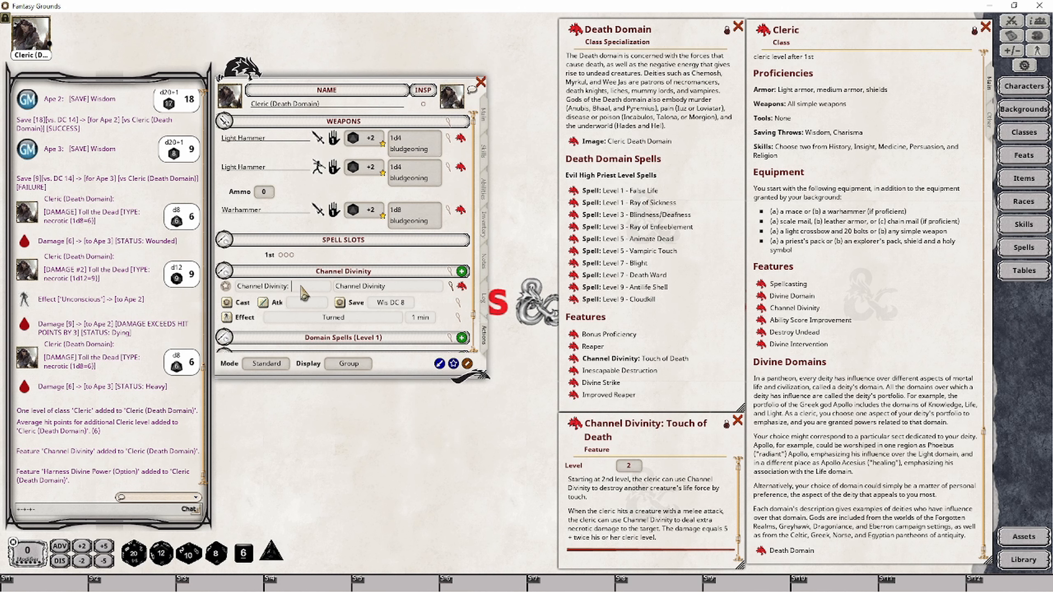
pyautogui.write('T')
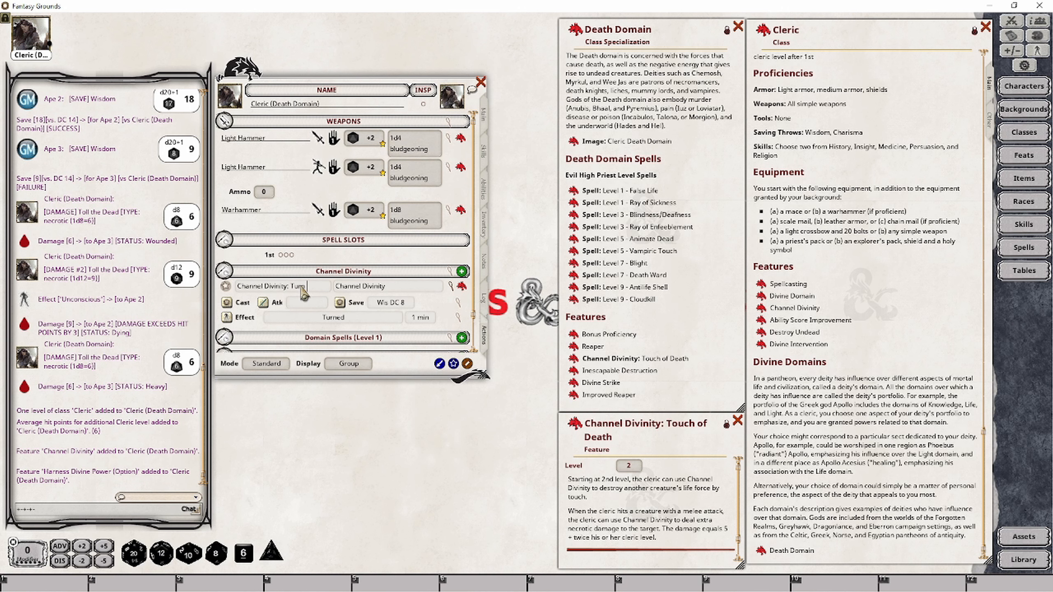
pyautogui.write('urn Undead')
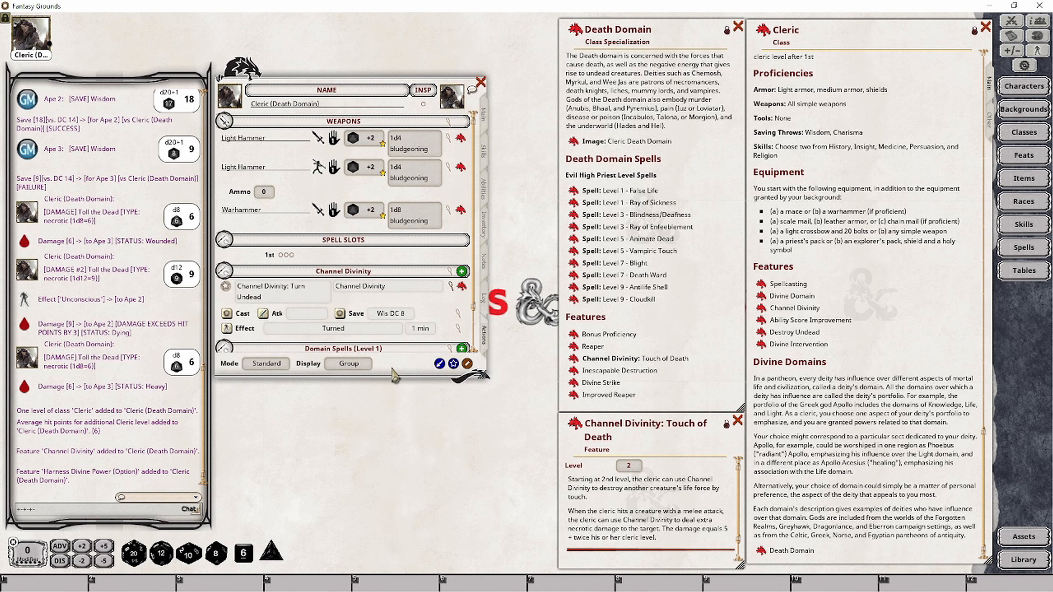
# Step: Set the Channel Divinity power group to 1 use
pyautogui.click(452, 273)
pyautogui.moveTo(477, 371); pyautogui.dragTo(383, 424)
pyautogui.click(384, 424)
pyautogui.write('1')
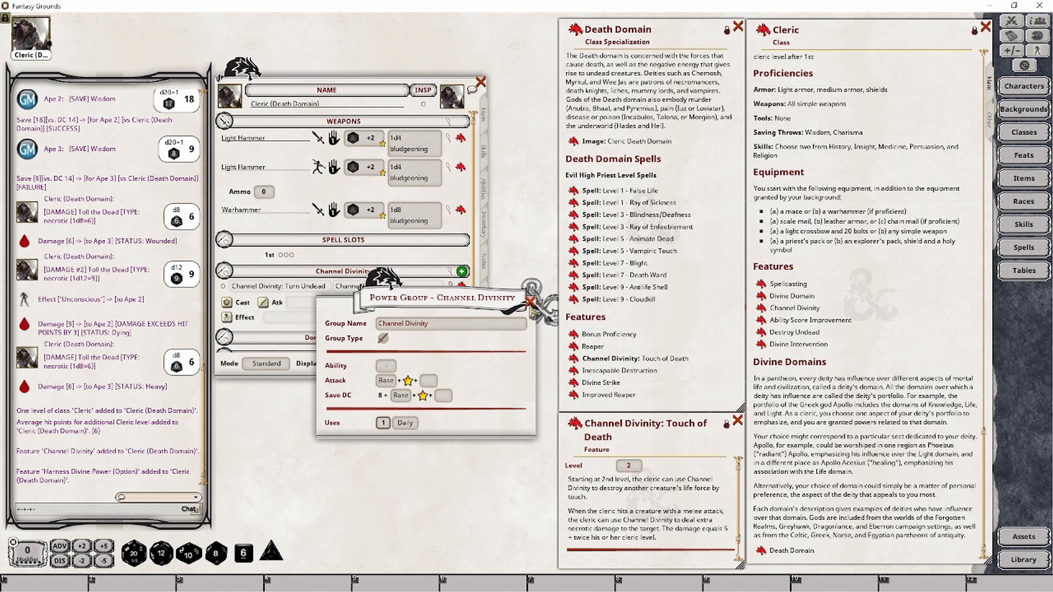
pyautogui.click(530, 302)
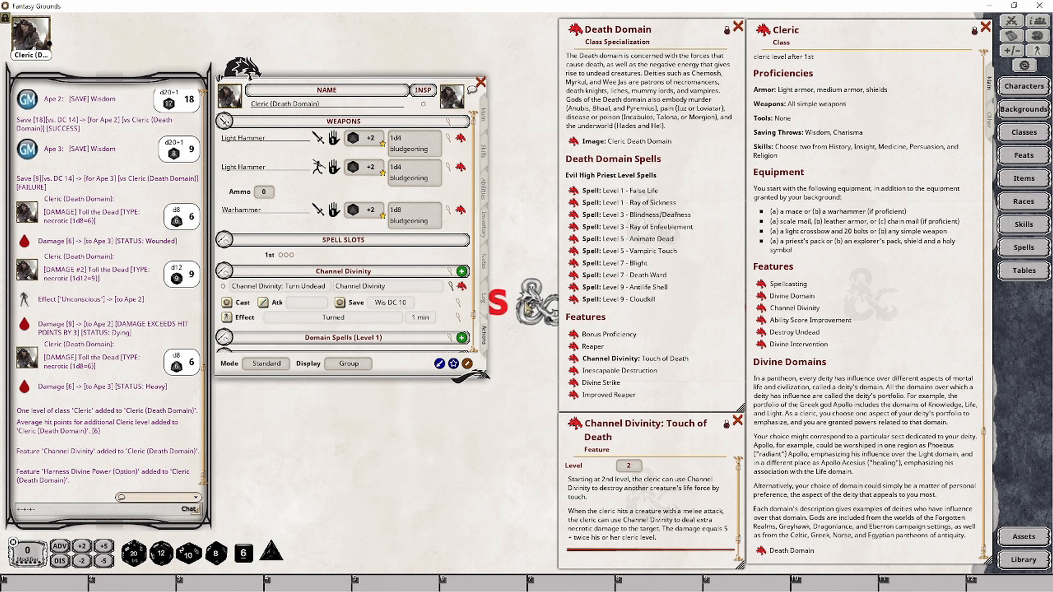
# Step: Open the Cleric's Channel Divinity feature and enlarge it to read its full usage rules
pyautogui.click(770, 310)
pyautogui.moveTo(495, 263); pyautogui.dragTo(537, 164)
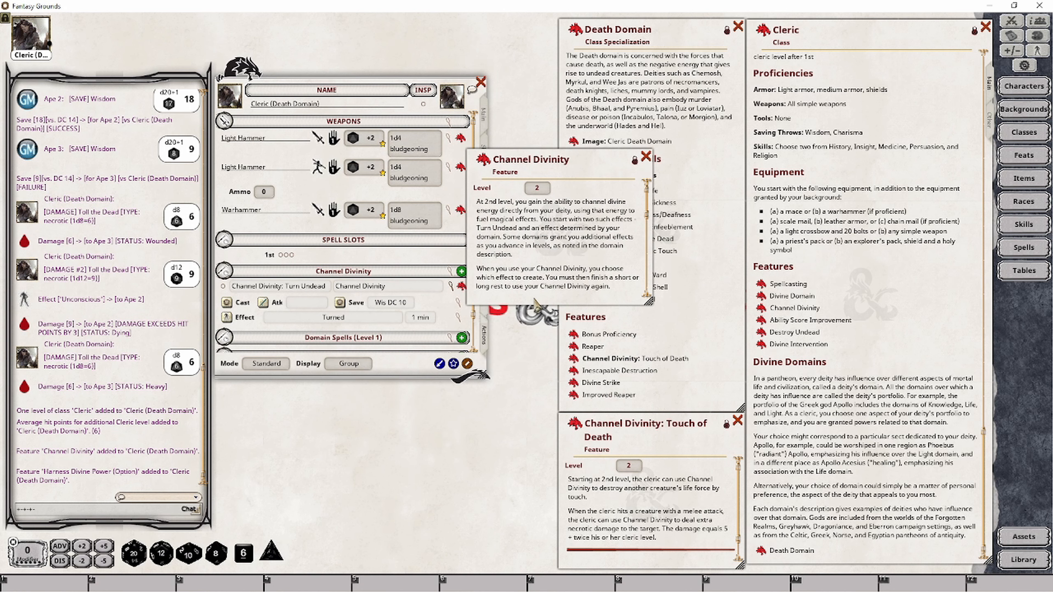
pyautogui.moveTo(526, 304); pyautogui.dragTo(495, 526)
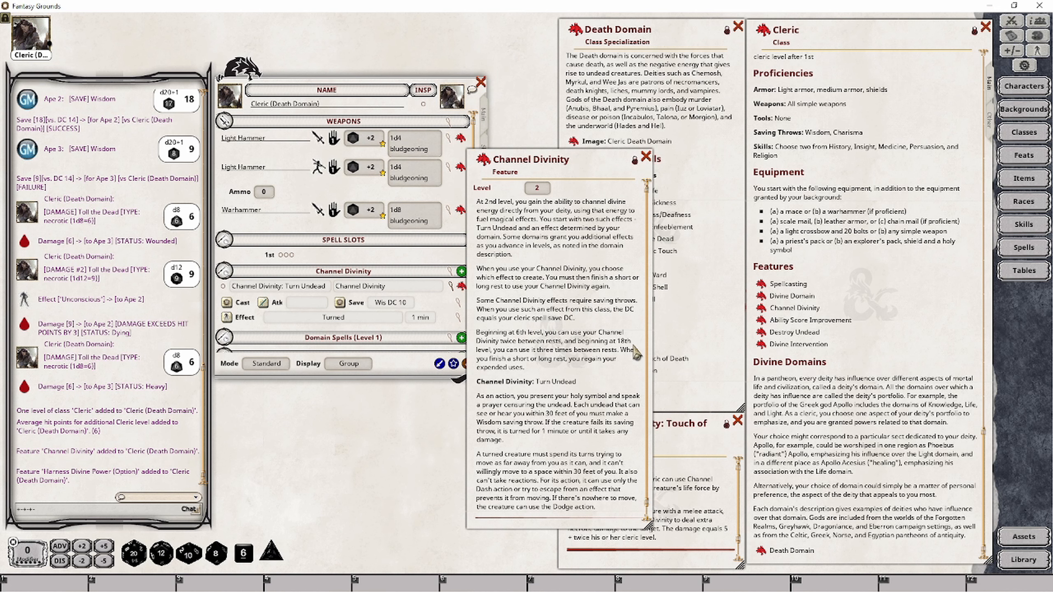
pyautogui.click(646, 157)
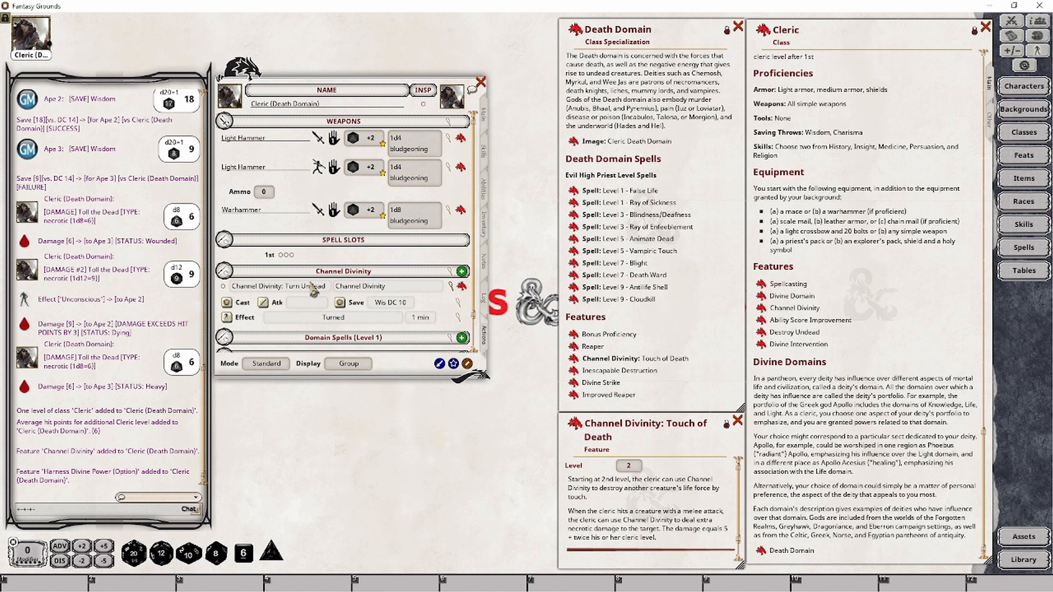
# Step: Recheck the Channel Divinity recharge rule and set the power group's use period to Rest
pyautogui.click(449, 271)
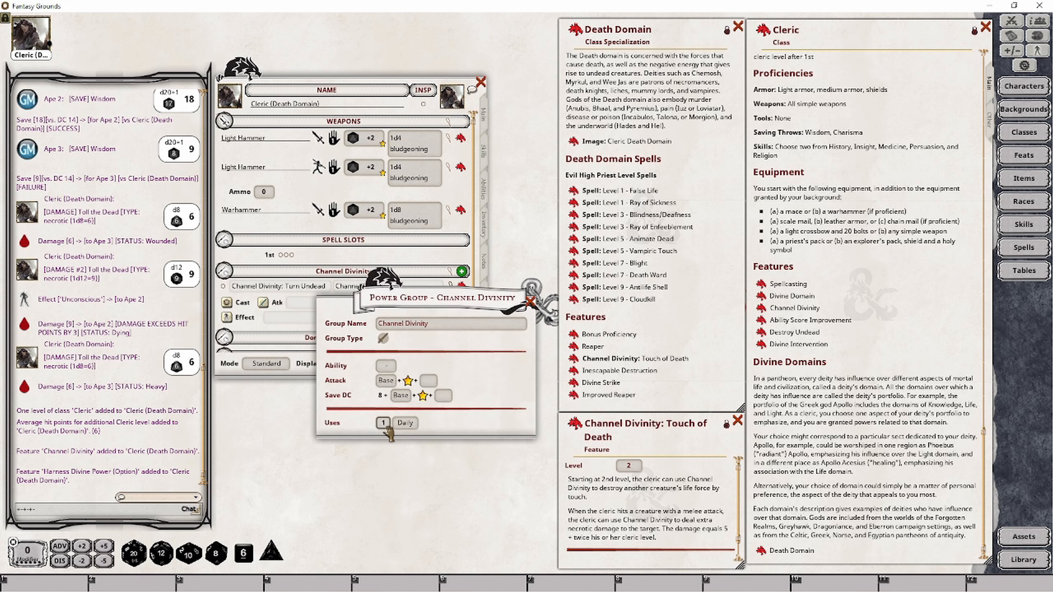
pyautogui.click(530, 302)
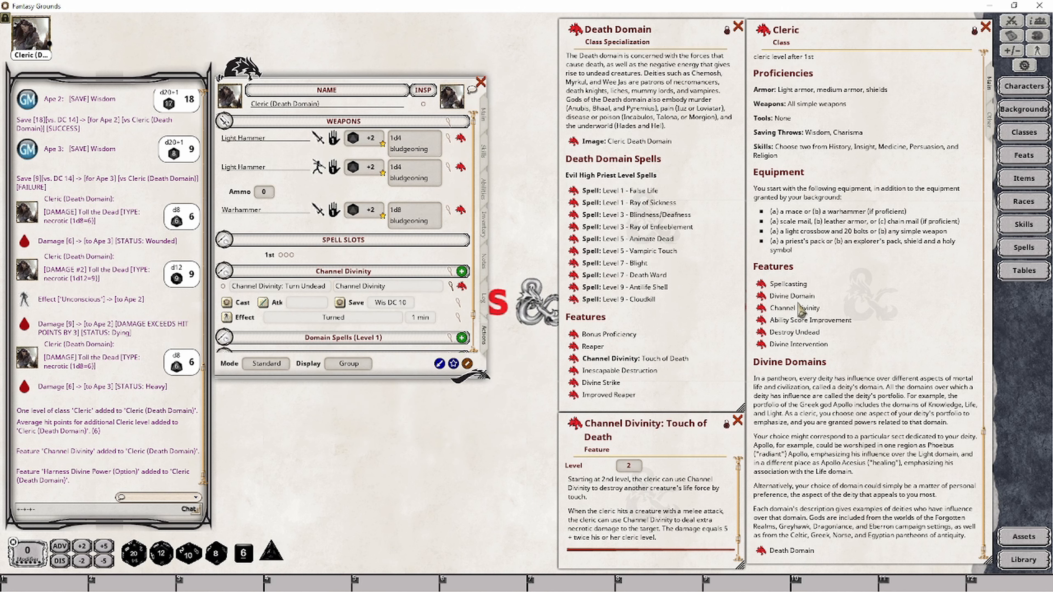
pyautogui.click(761, 307)
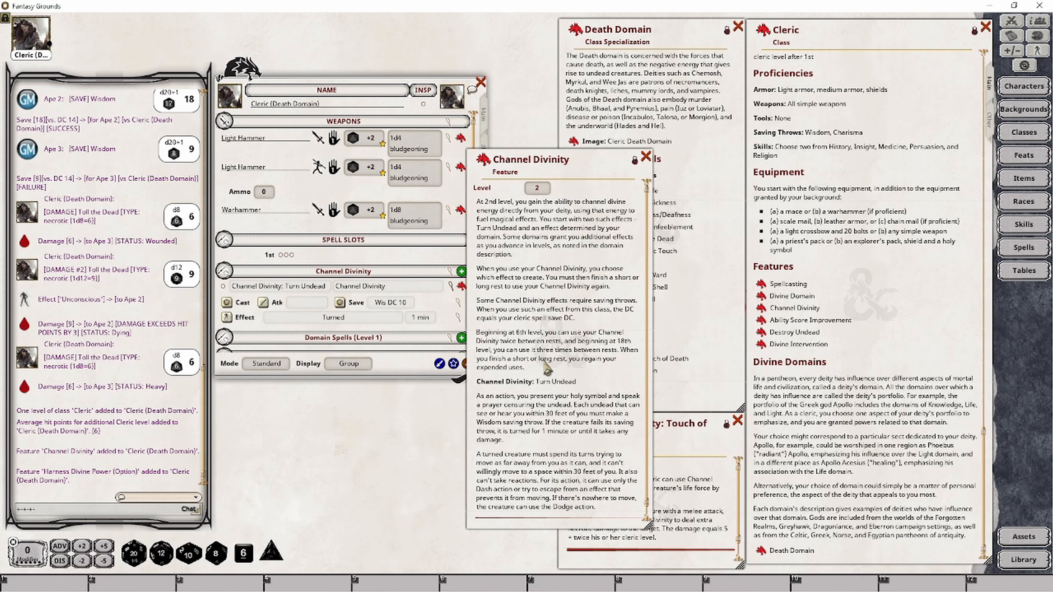
pyautogui.click(646, 157)
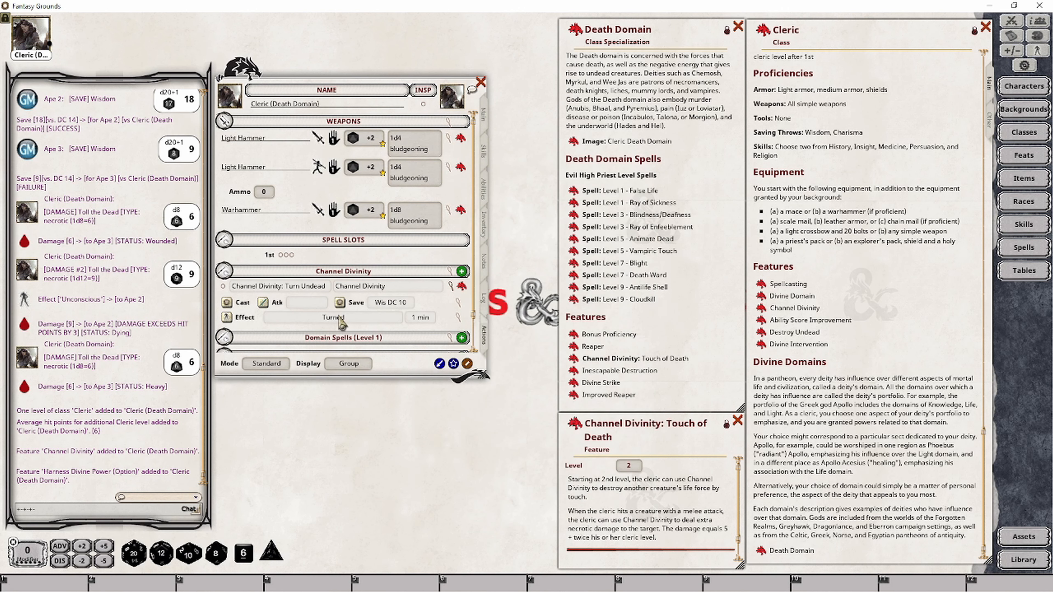
pyautogui.click(452, 277)
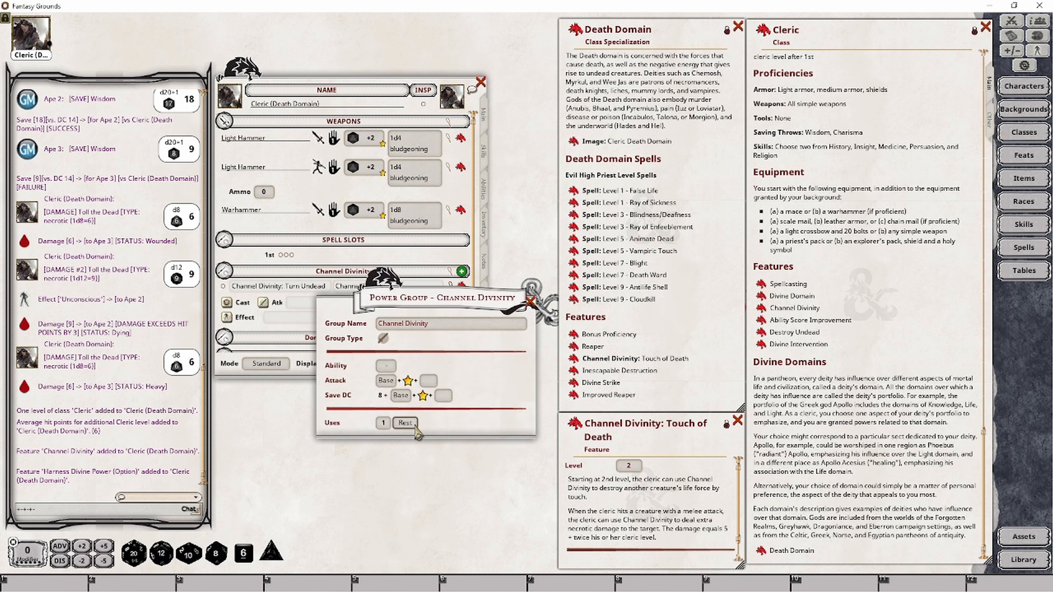
pyautogui.click(530, 302)
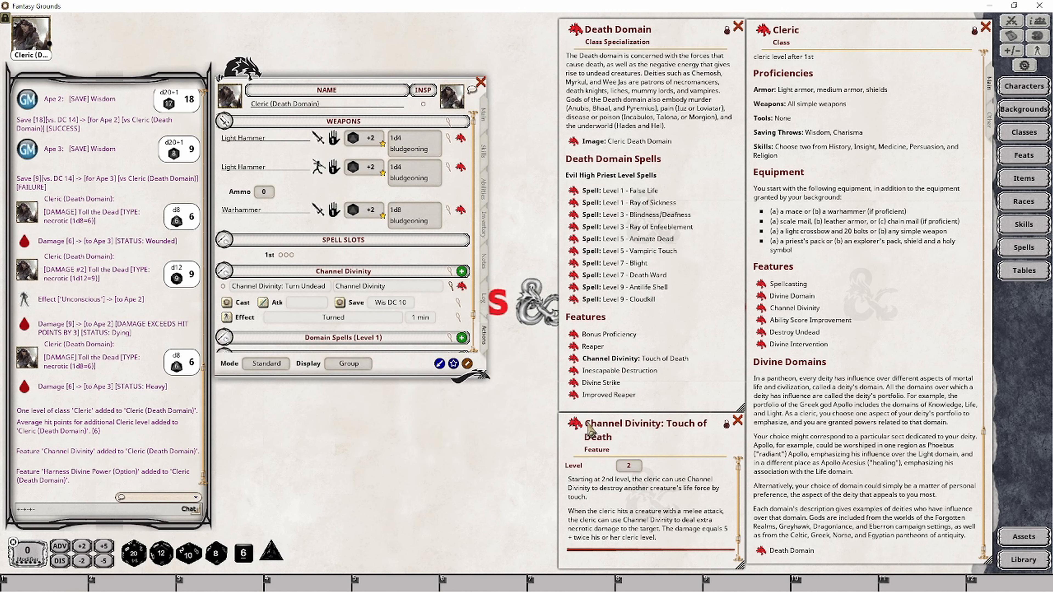
# Step: Add the Death Domain's Channel Divinity: Touch of Death to the cleric's powers and assign it to the "Channel Divinity" group
pyautogui.moveTo(358, 297); pyautogui.dragTo(335, 331)
pyautogui.hotkey('ctrl', 'c')
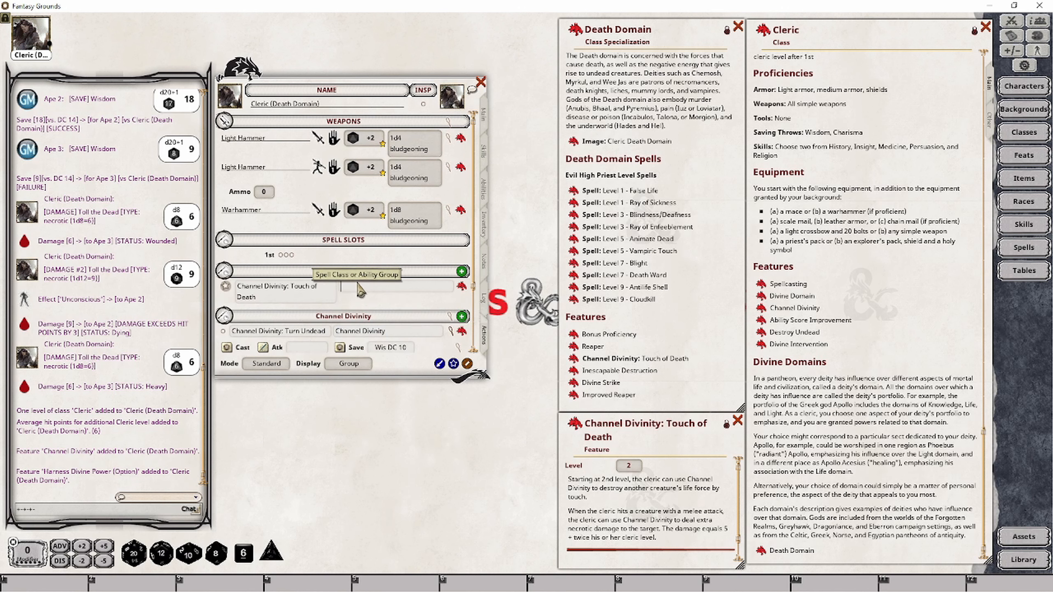
pyautogui.click(359, 287)
pyautogui.hotkey('ctrl', 'v')
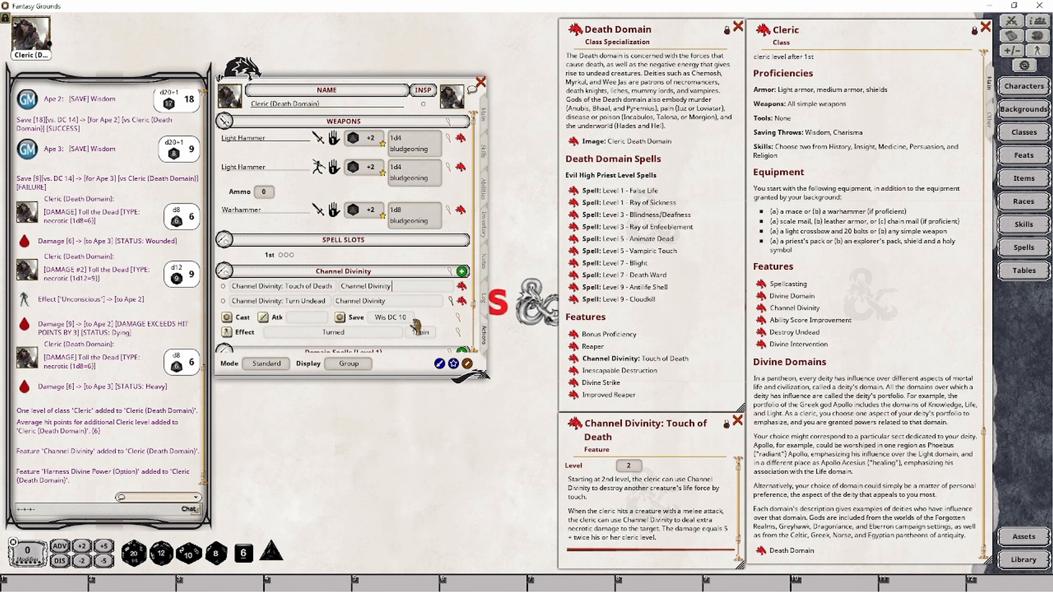
# Step: Add a damage action to the Channel Divinity: Touch of Death power and open its damage details
pyautogui.scroll(-1, 666, 498)
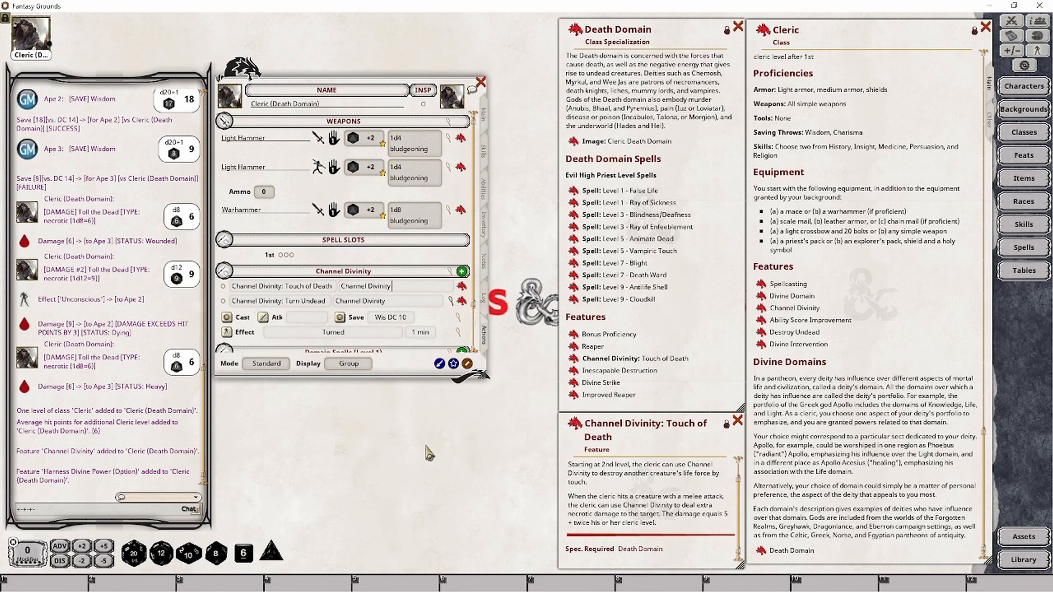
pyautogui.rightClick(445, 289)
pyautogui.click(488, 287)
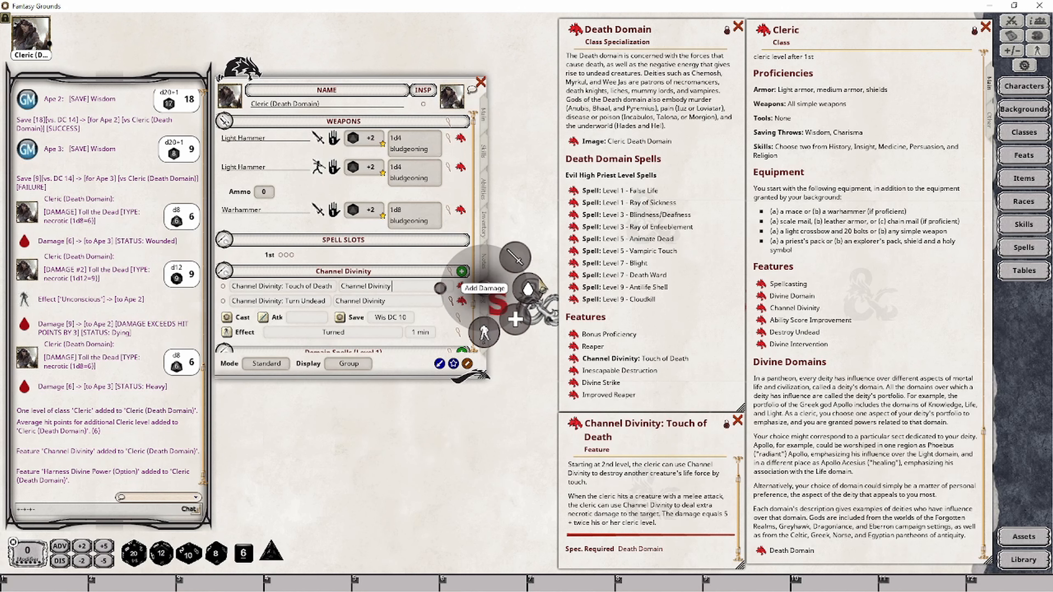
pyautogui.click(528, 289)
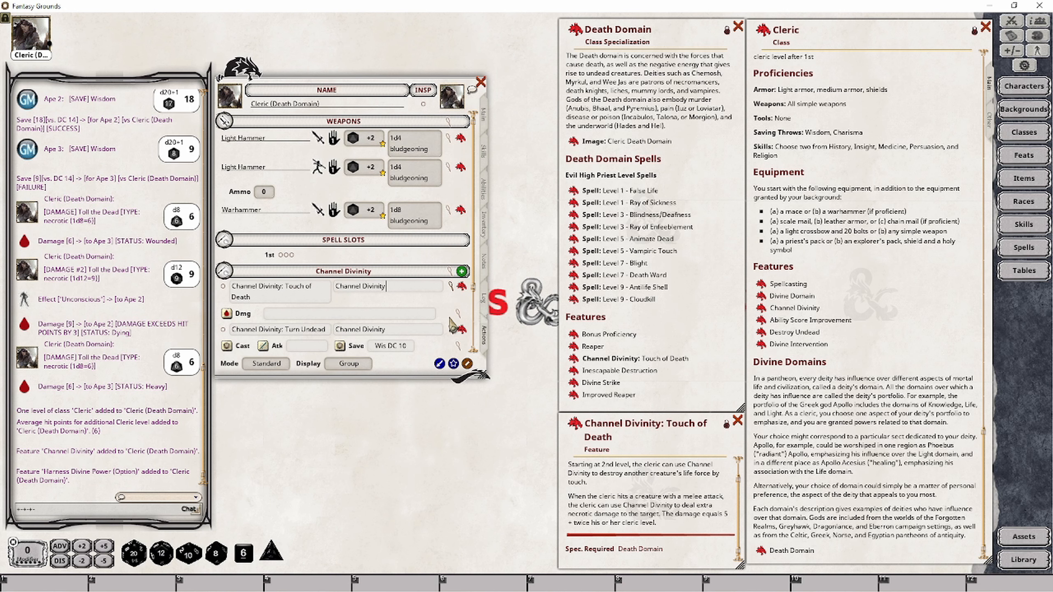
pyautogui.click(458, 314)
pyautogui.moveTo(524, 233); pyautogui.dragTo(374, 386)
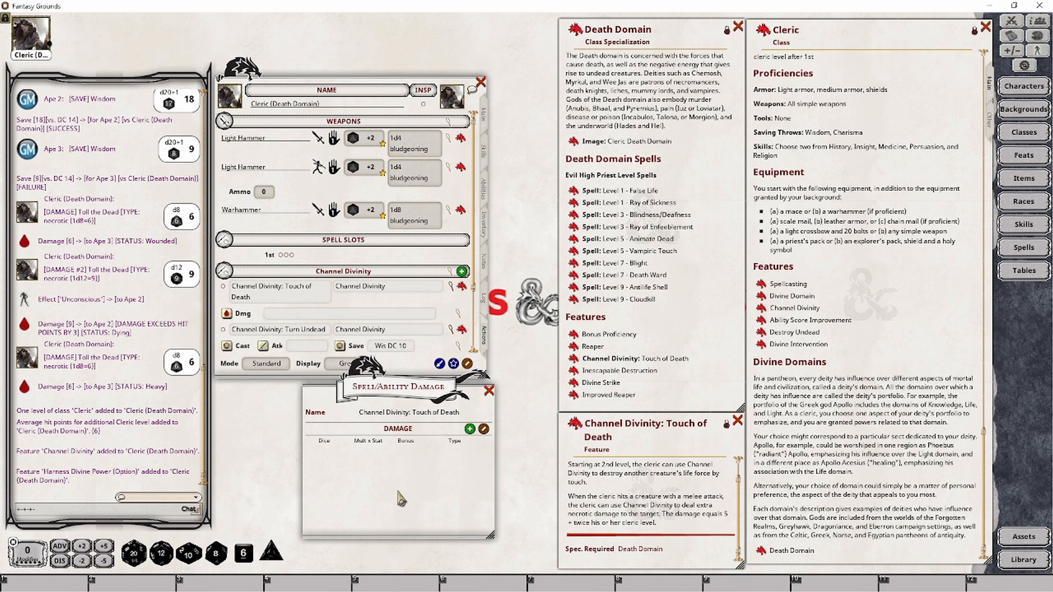
# Step: Set Touch of Death's damage to 2 times the Cleric level plus 5 necrotic, checking the character's class level before closing the details
pyautogui.click(470, 429)
pyautogui.click(356, 452)
pyautogui.write('2')
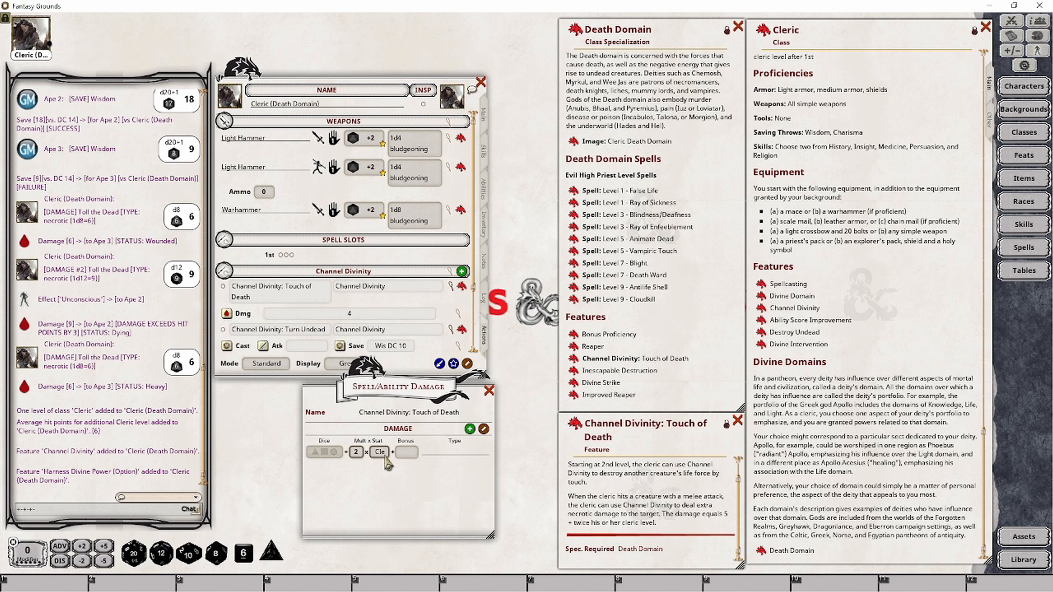
pyautogui.click(406, 452)
pyautogui.write('6')
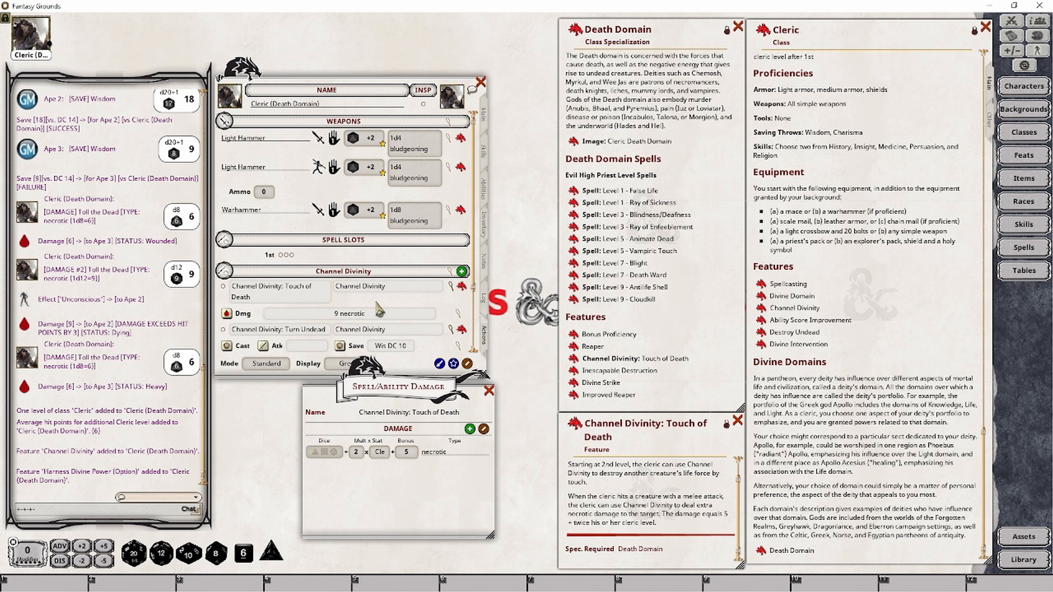
pyautogui.click(483, 115)
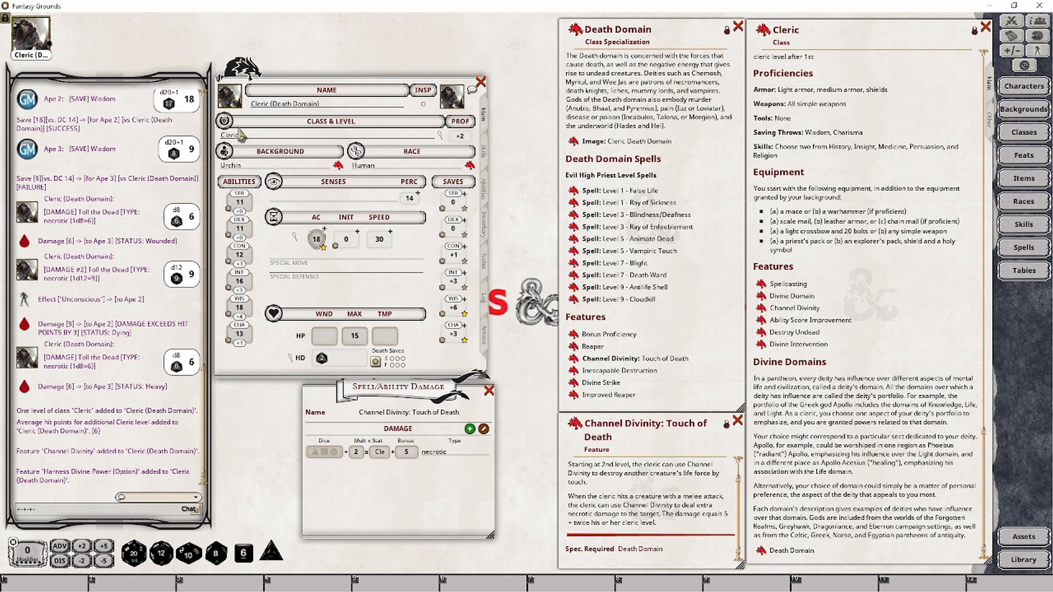
pyautogui.click(485, 339)
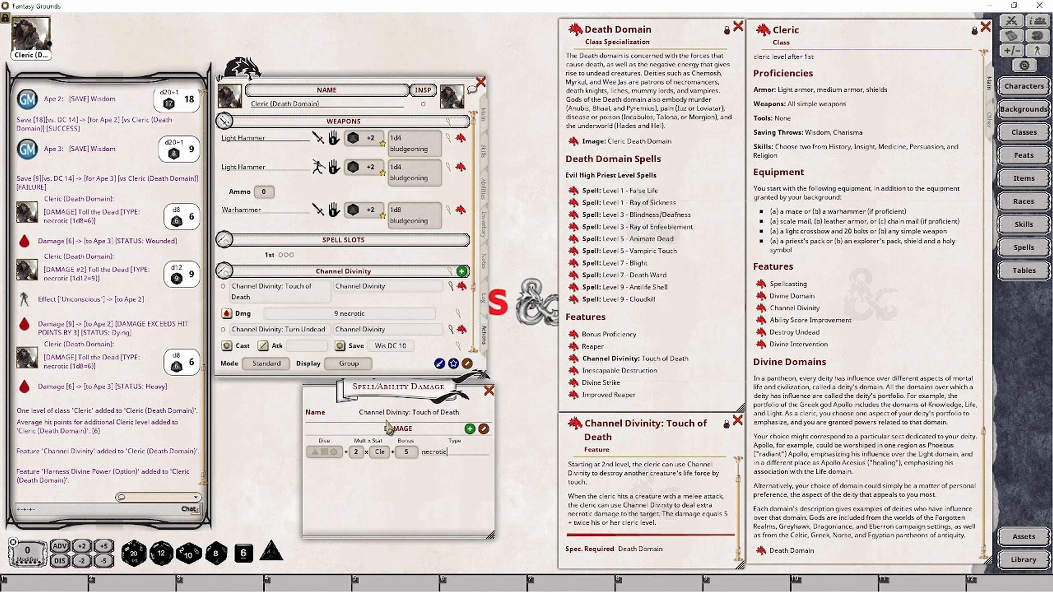
pyautogui.click(489, 391)
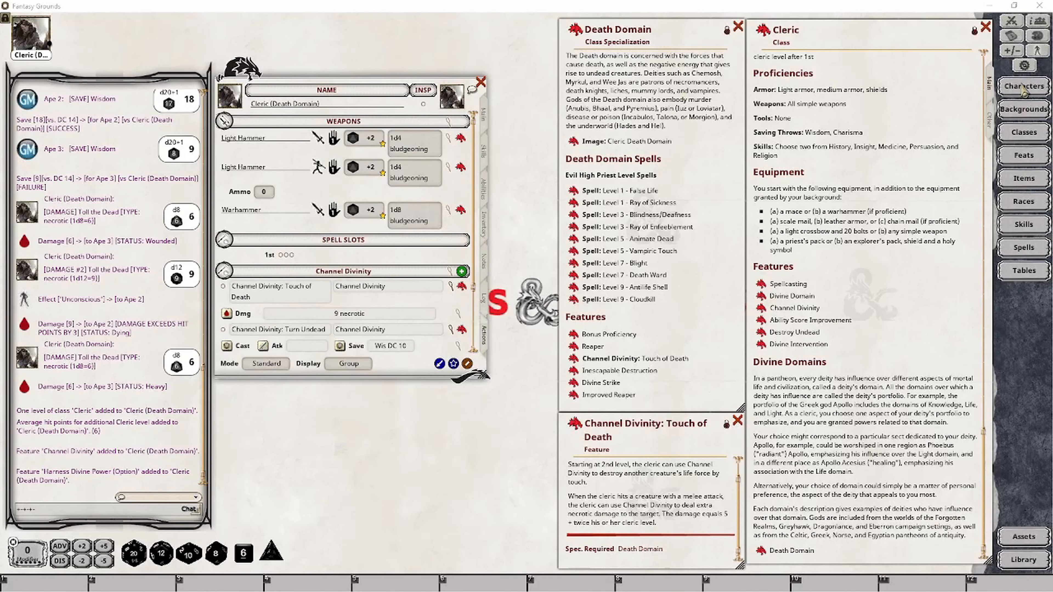
# Step: Open the Combat Tracker beside the character sheet and attack Ape 3 with the Warhammer
pyautogui.click(1011, 21)
pyautogui.moveTo(820, 97); pyautogui.dragTo(744, 93)
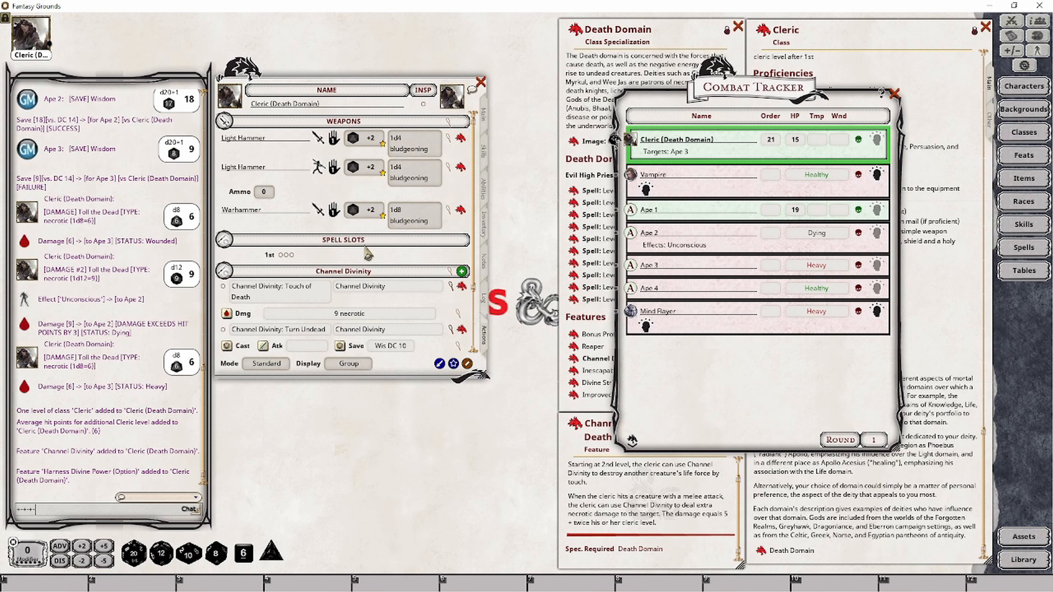
pyautogui.doubleClick(367, 211)
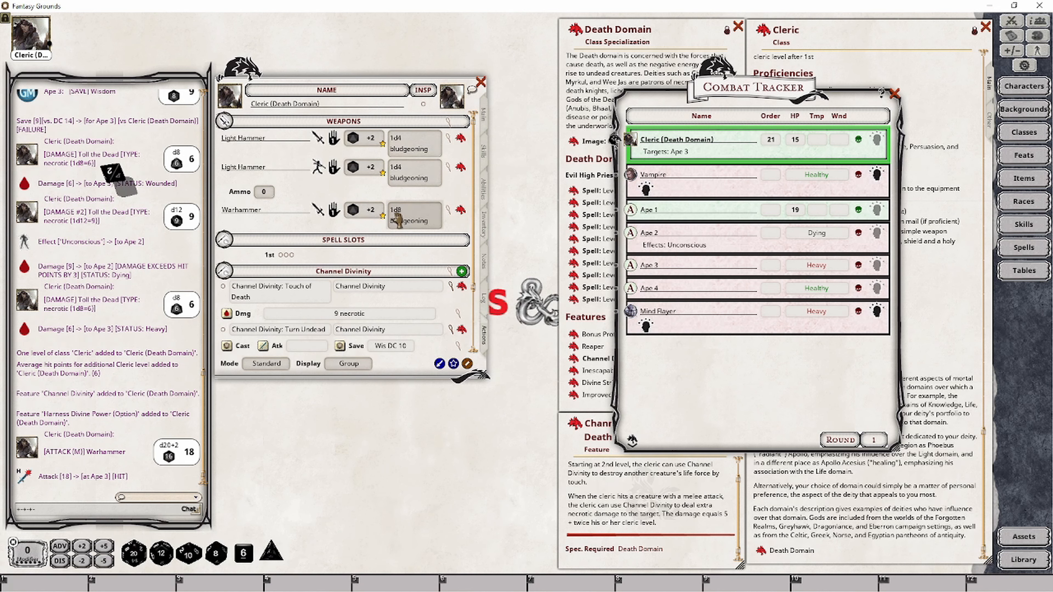
# Step: Roll Touch of Death's damage against Ape 3, mark the power's use as spent, and close the Combat Tracker
pyautogui.doubleClick(227, 314)
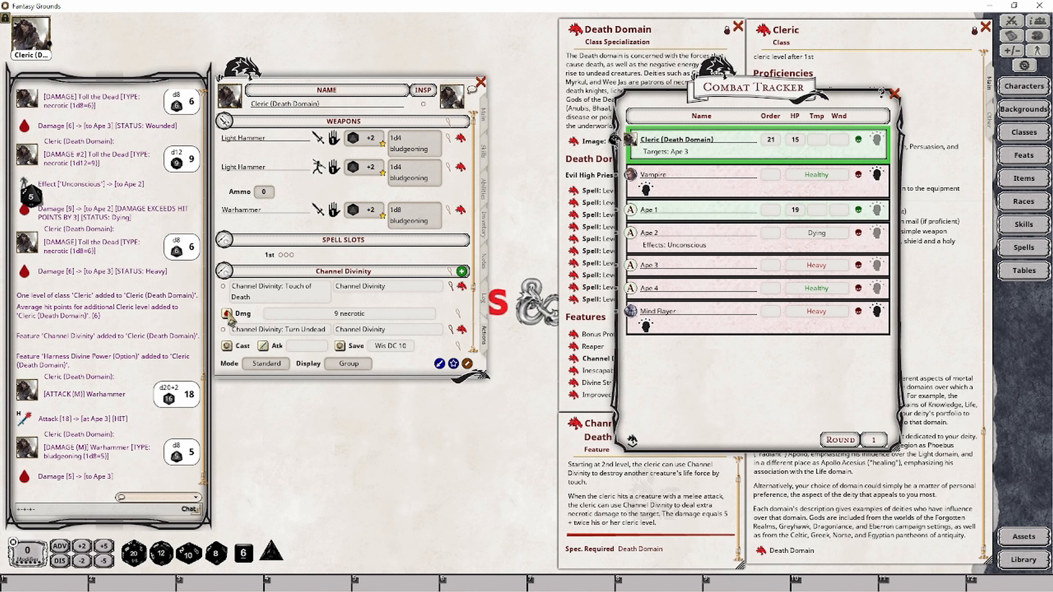
pyautogui.doubleClick(227, 314)
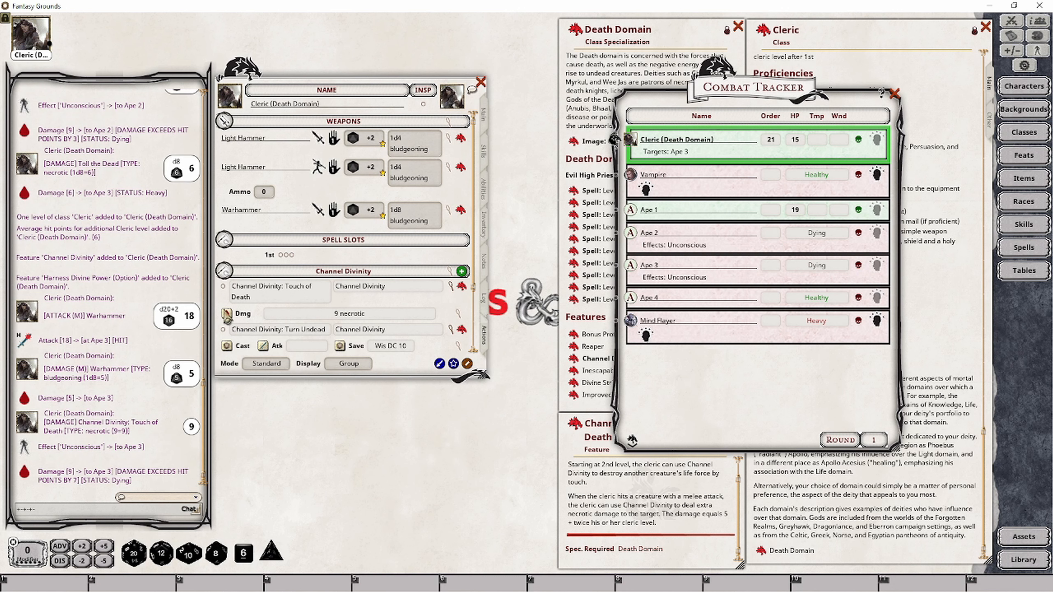
pyautogui.click(223, 287)
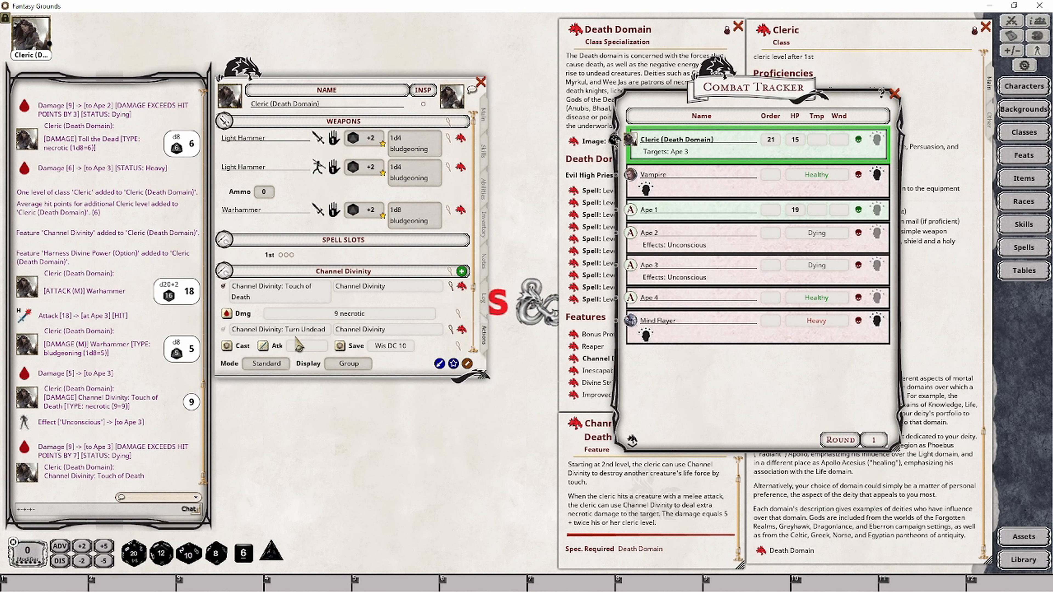
pyautogui.click(895, 93)
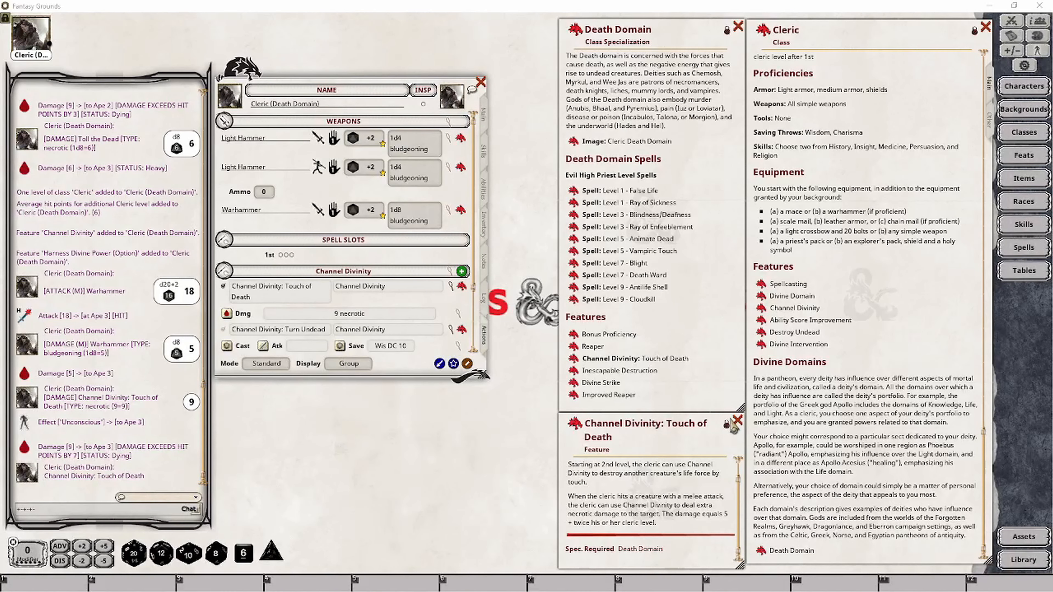
# Step: Close the Touch of Death feature and add a Cleric level to bring the character to Cleric 3
pyautogui.click(738, 421)
pyautogui.click(483, 121)
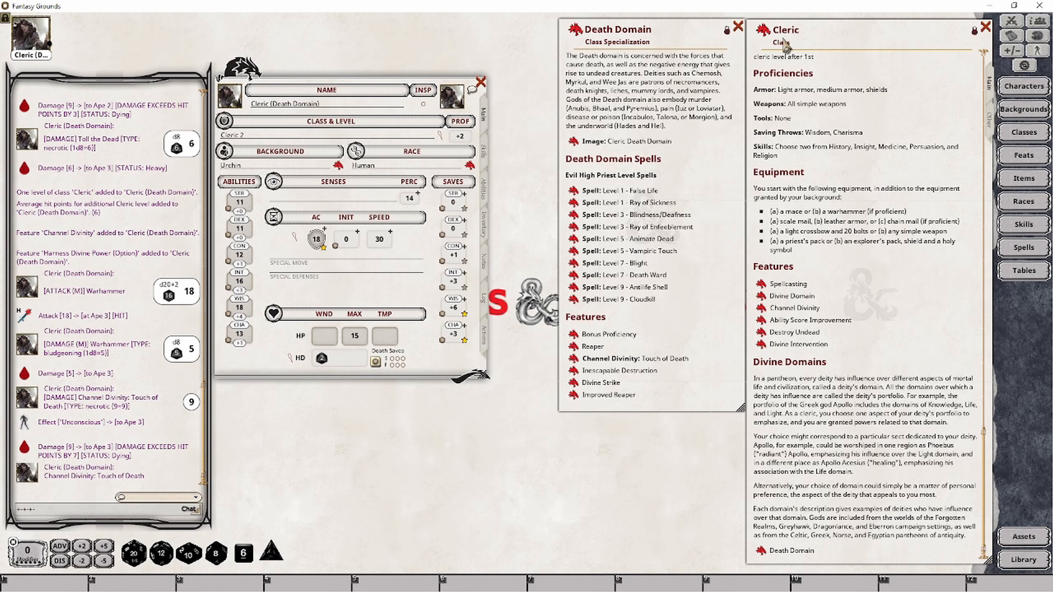
pyautogui.moveTo(767, 27); pyautogui.dragTo(291, 137)
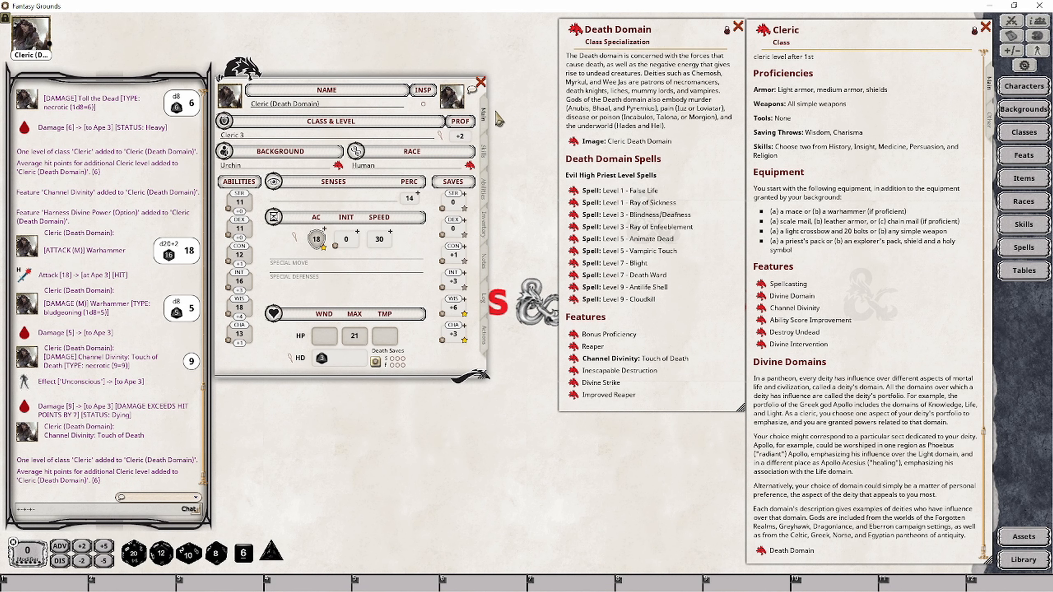
# Step: Add the domain spells Blindness/Deafness and Ray of Enfeeblement to the cleric's level 2 Domain Spells
pyautogui.click(485, 339)
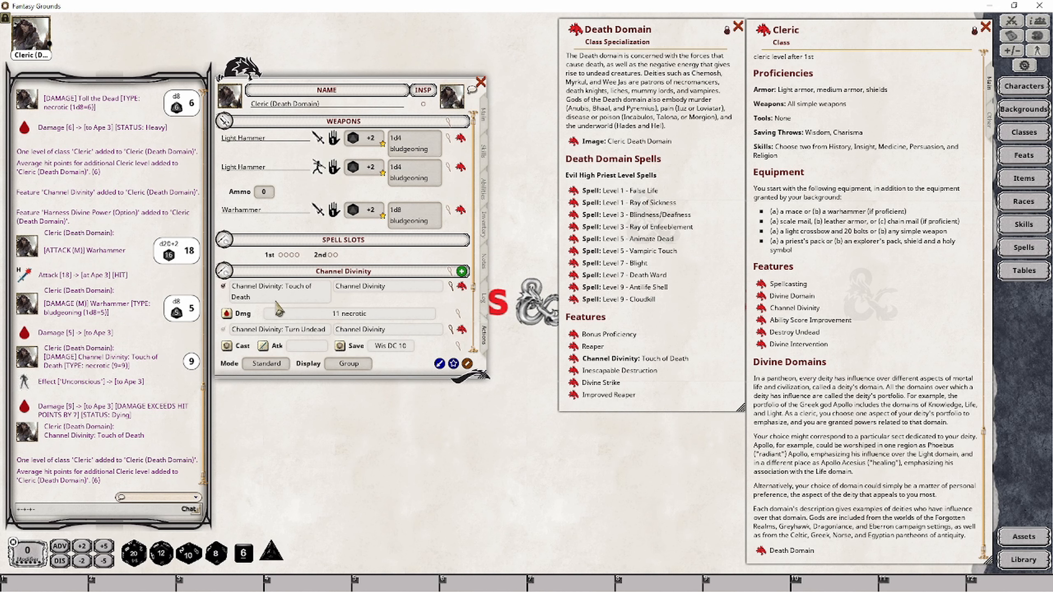
pyautogui.scroll(-3, 286, 291)
pyautogui.click(226, 197)
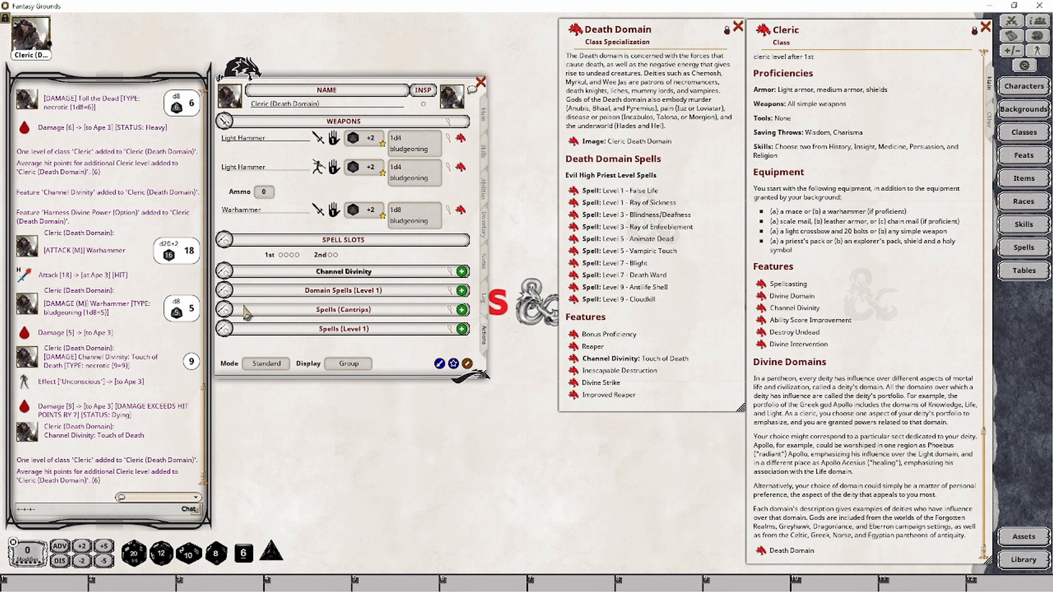
pyautogui.click(224, 290)
pyautogui.scroll(-1, 299, 287)
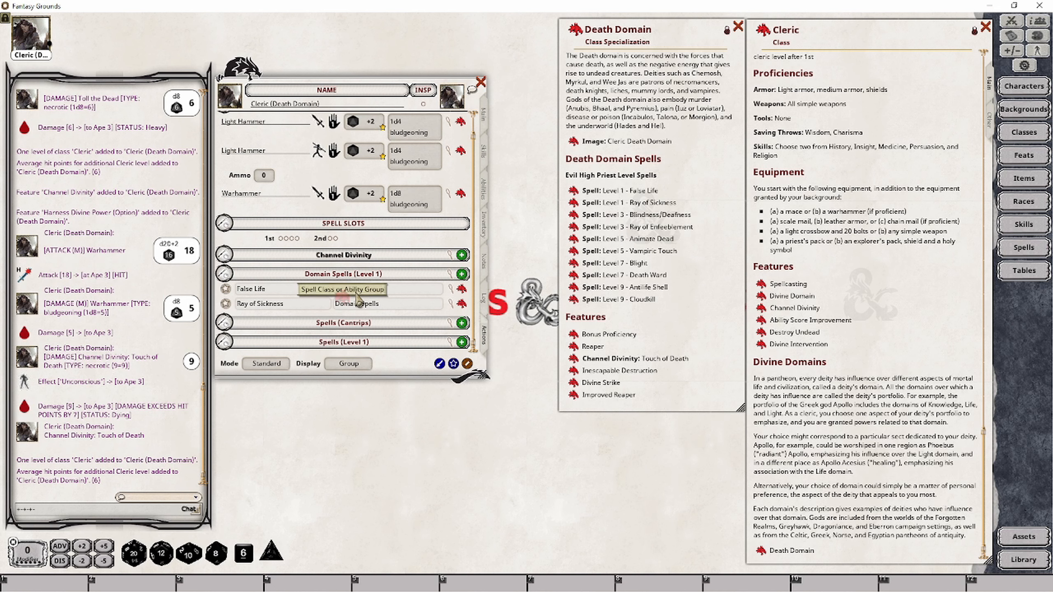
pyautogui.moveTo(348, 302); pyautogui.dragTo(349, 301)
pyautogui.scroll(-3, 396, 288)
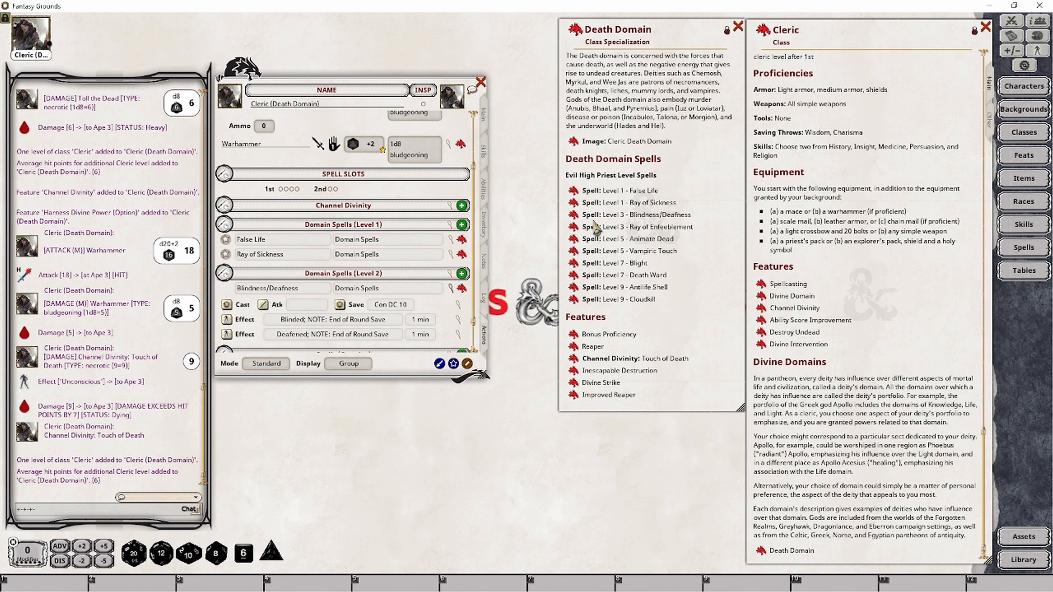
pyautogui.moveTo(576, 230); pyautogui.dragTo(344, 308)
pyautogui.scroll(-3, 406, 282)
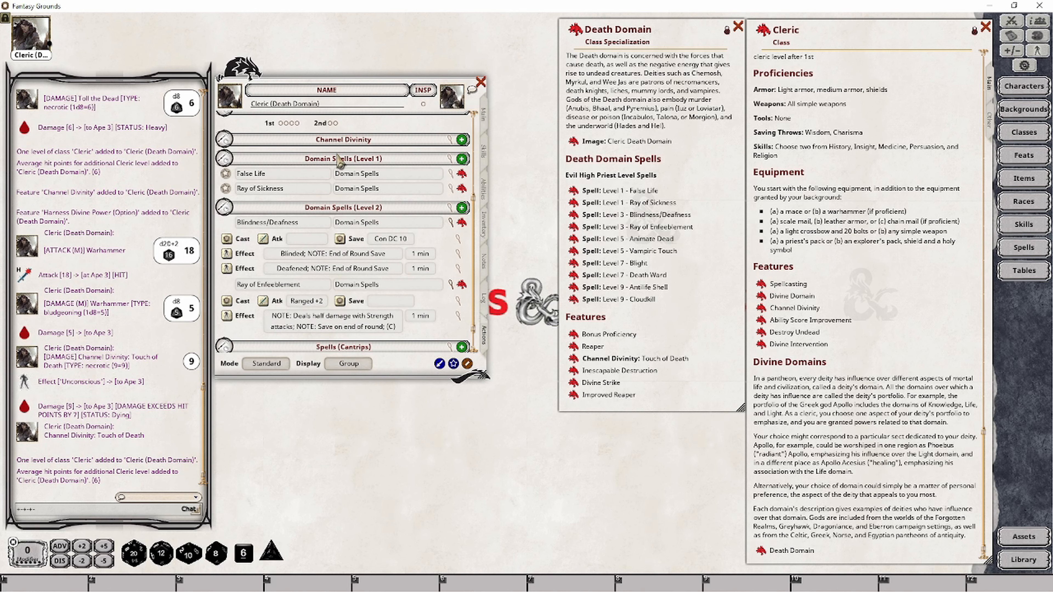
# Step: Compare the ability, attack, save DC and prepared settings of the Domain Spells and Spells power groups
pyautogui.click(453, 161)
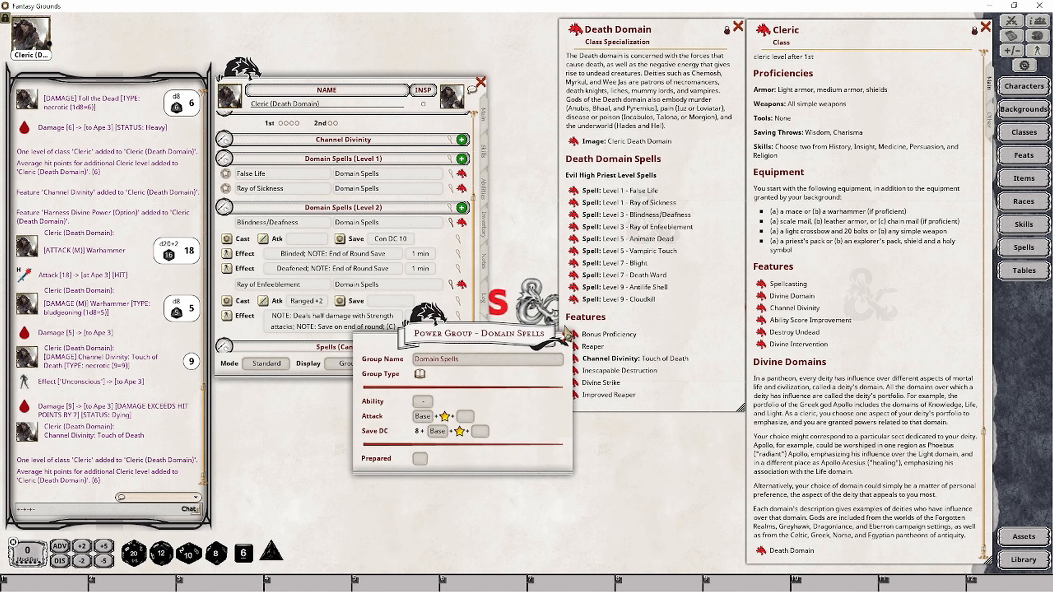
pyautogui.click(567, 338)
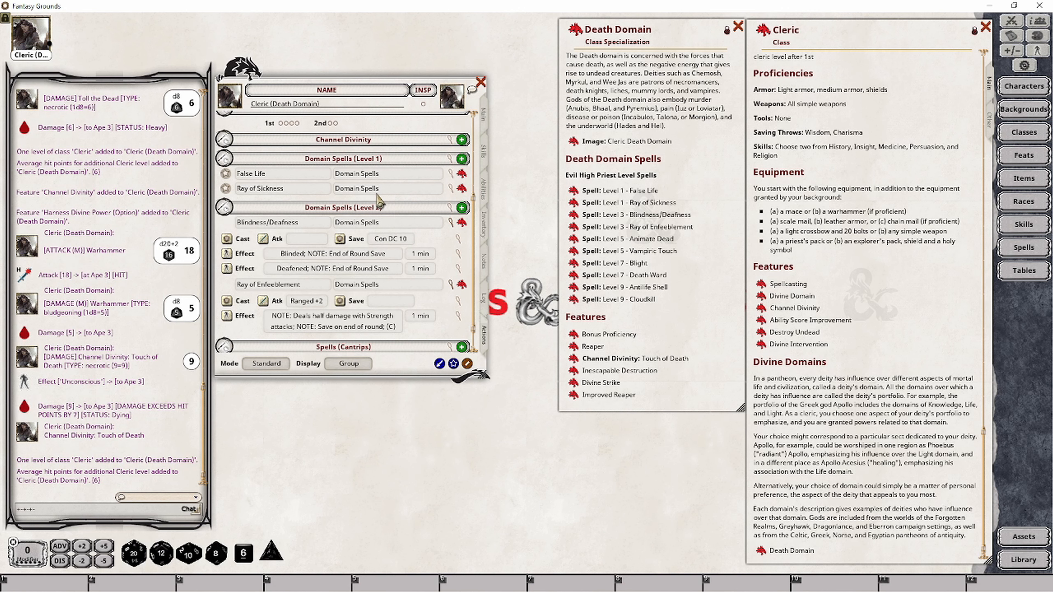
pyautogui.scroll(-1, 374, 306)
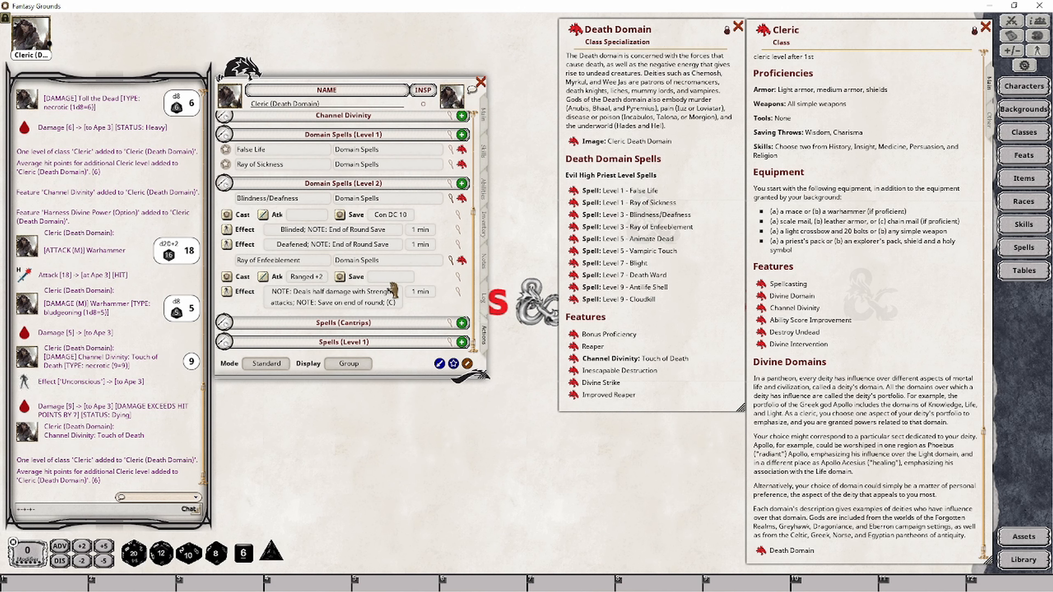
pyautogui.scroll(-3, 326, 312)
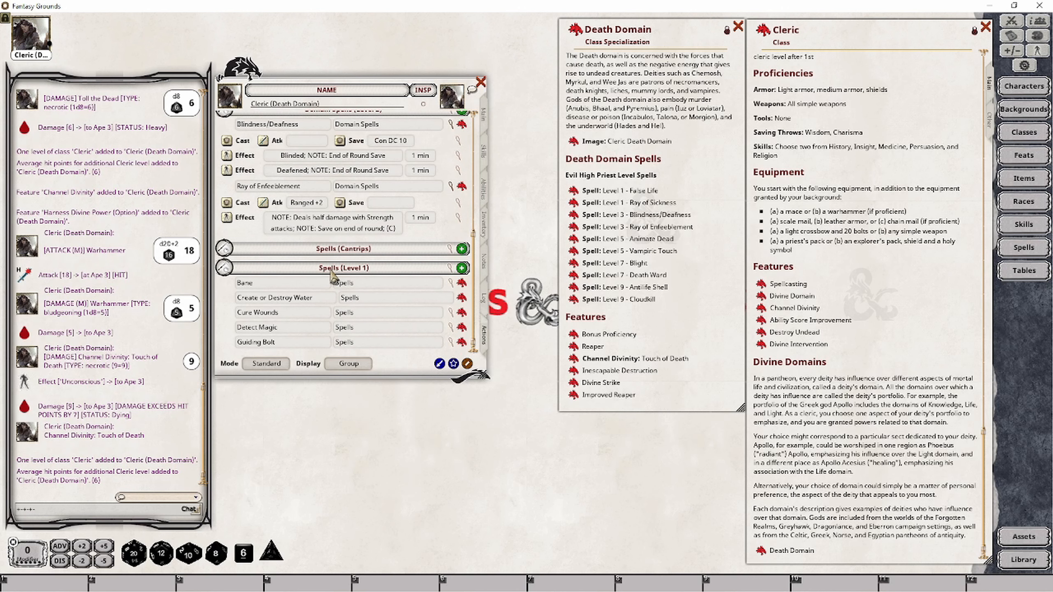
pyautogui.click(450, 268)
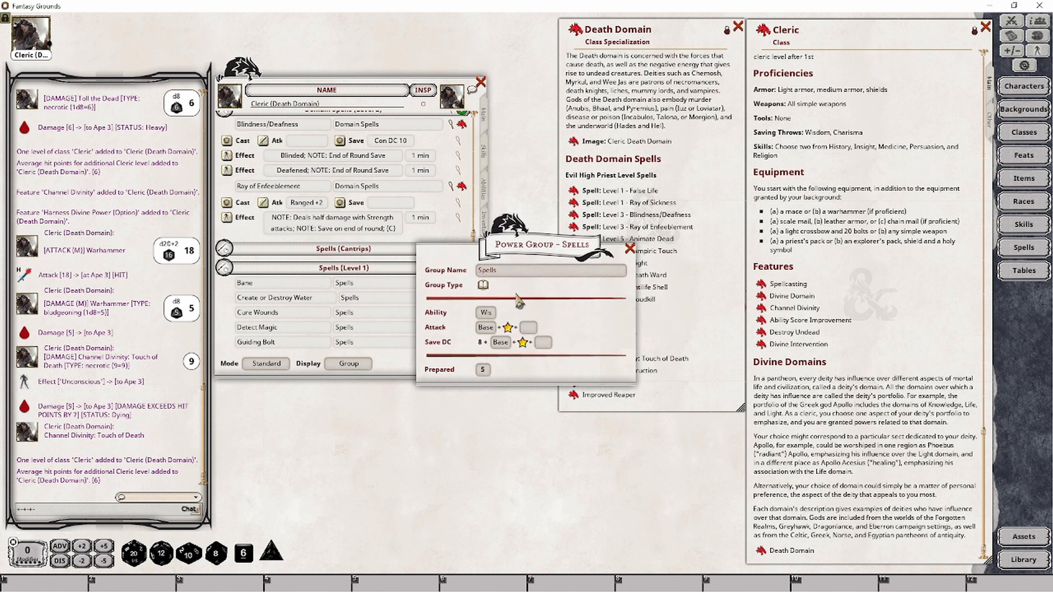
pyautogui.click(629, 249)
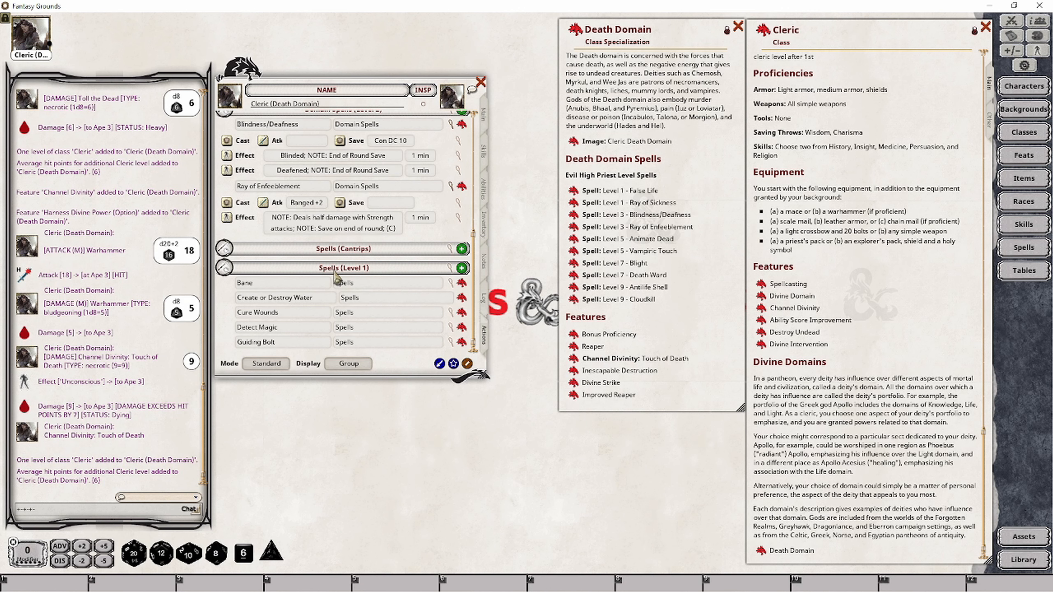
# Step: Recheck the Domain Spells power group settings from both its level 1 and level 2 sections
pyautogui.scroll(2, 373, 334)
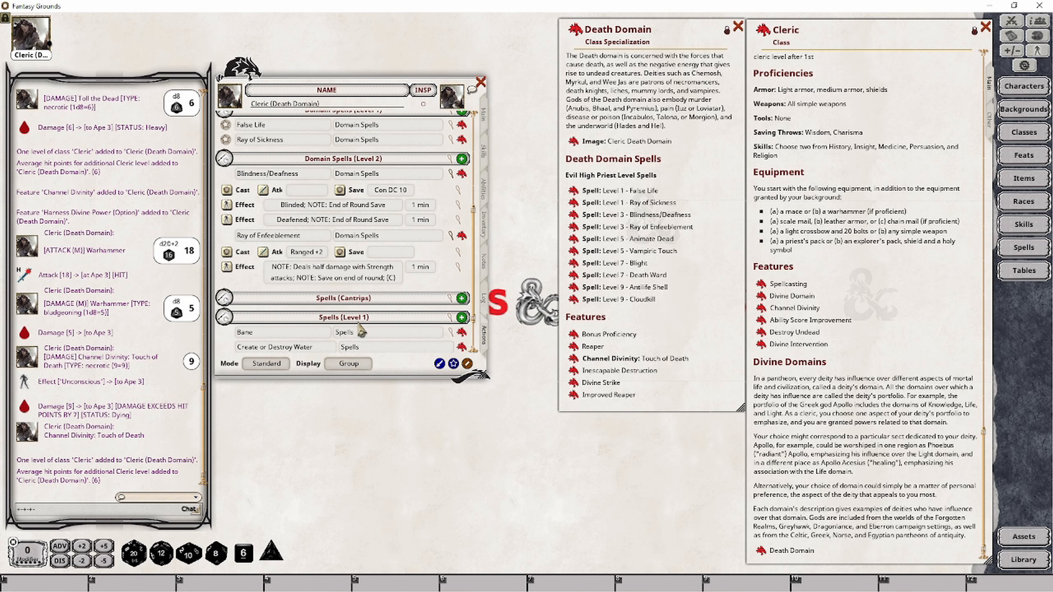
pyautogui.scroll(2, 360, 330)
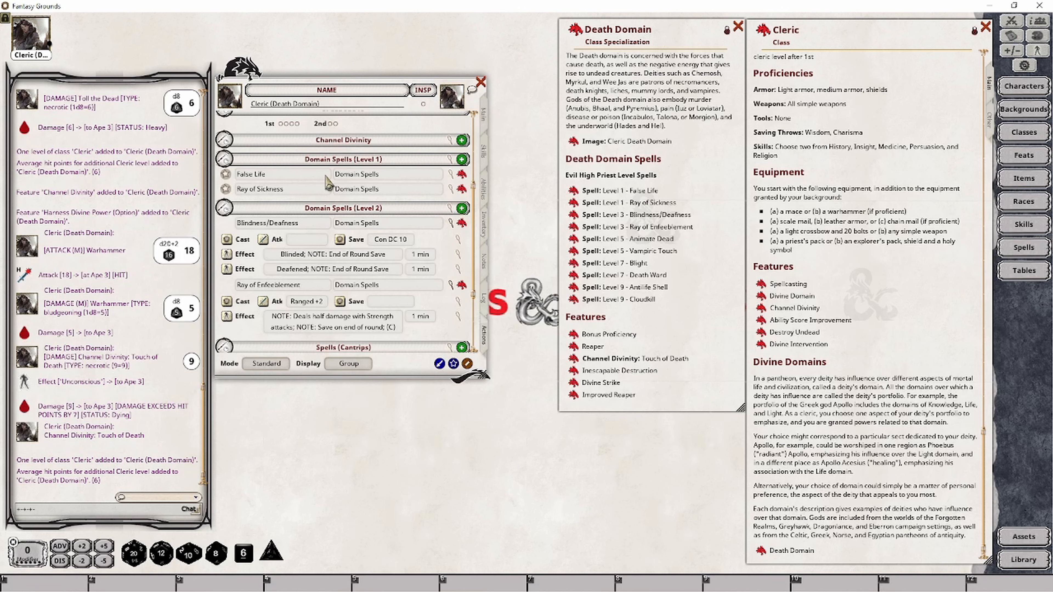
pyautogui.click(451, 161)
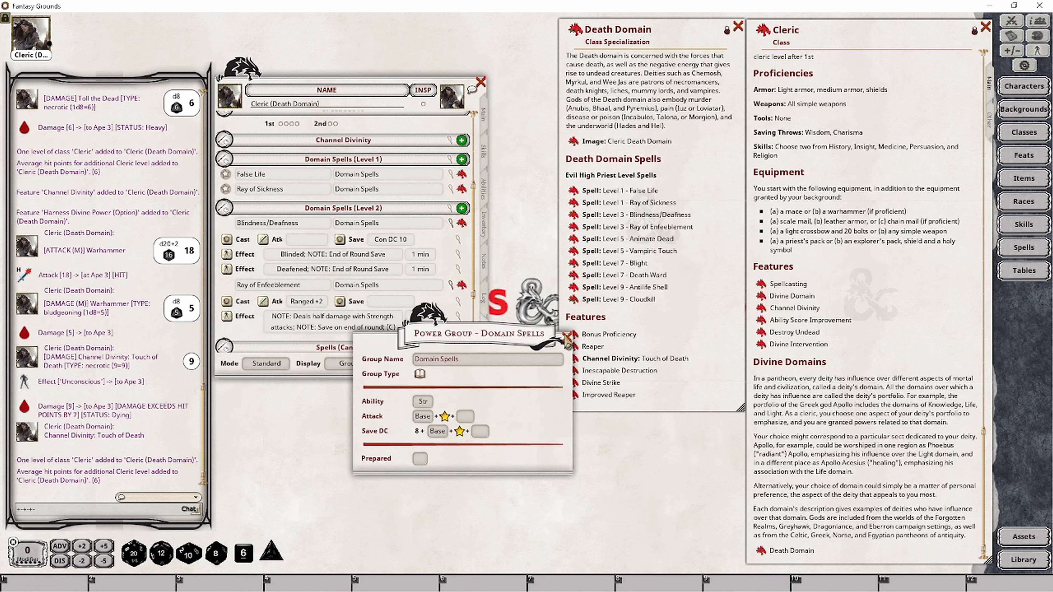
pyautogui.click(566, 338)
pyautogui.click(451, 208)
pyautogui.click(566, 338)
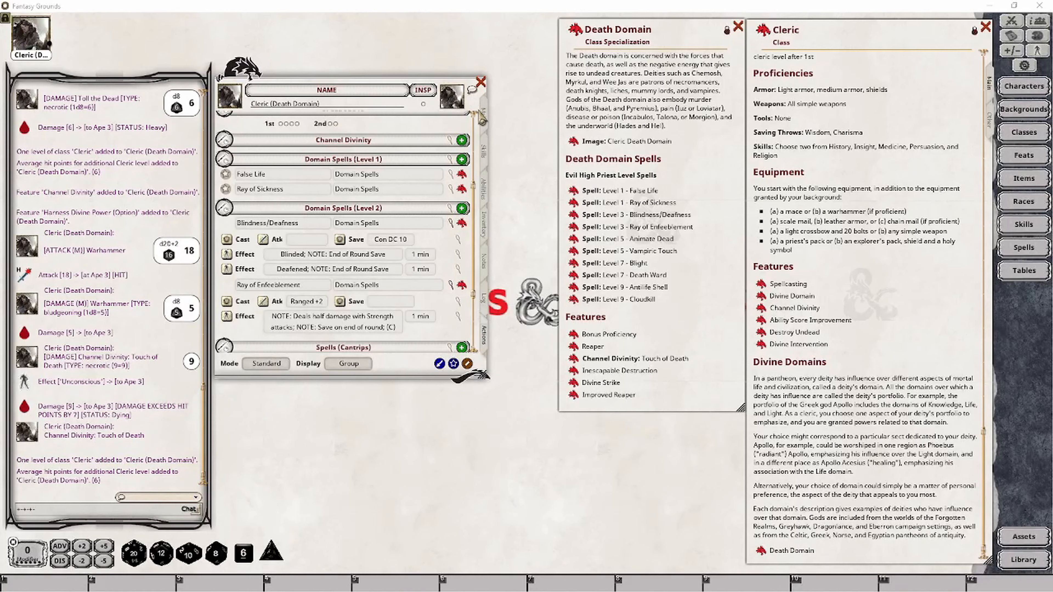
# Step: Add another Cleric level to bring the character to Cleric 4
pyautogui.click(484, 116)
pyautogui.moveTo(771, 37); pyautogui.dragTo(319, 139)
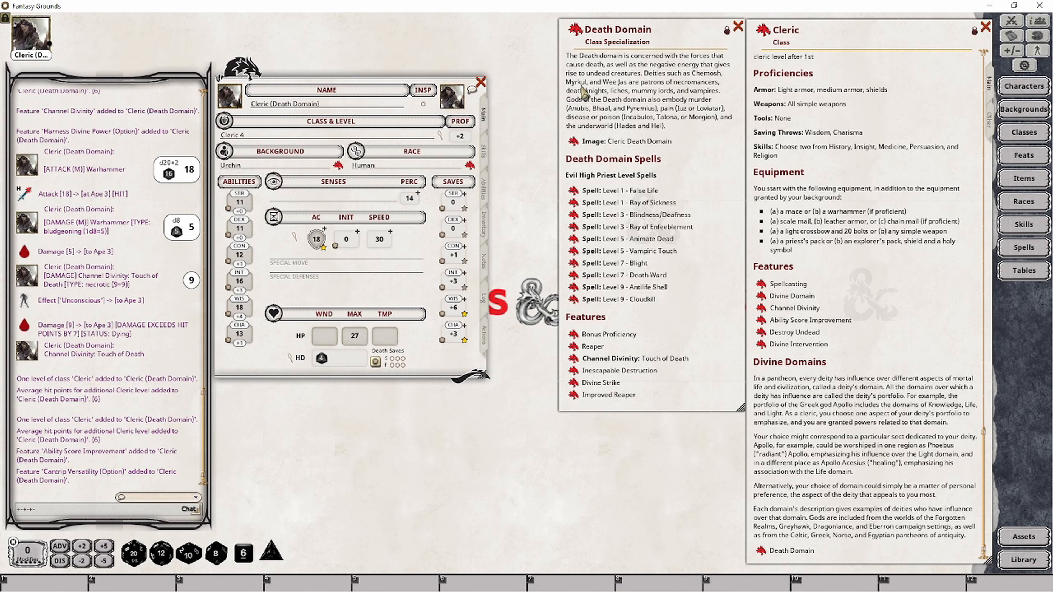
# Step: Raise the character to Cleric 5 and add Animate Dead and Vampiric Touch to its level 3 Domain Spells
pyautogui.moveTo(589, 99); pyautogui.dragTo(349, 138)
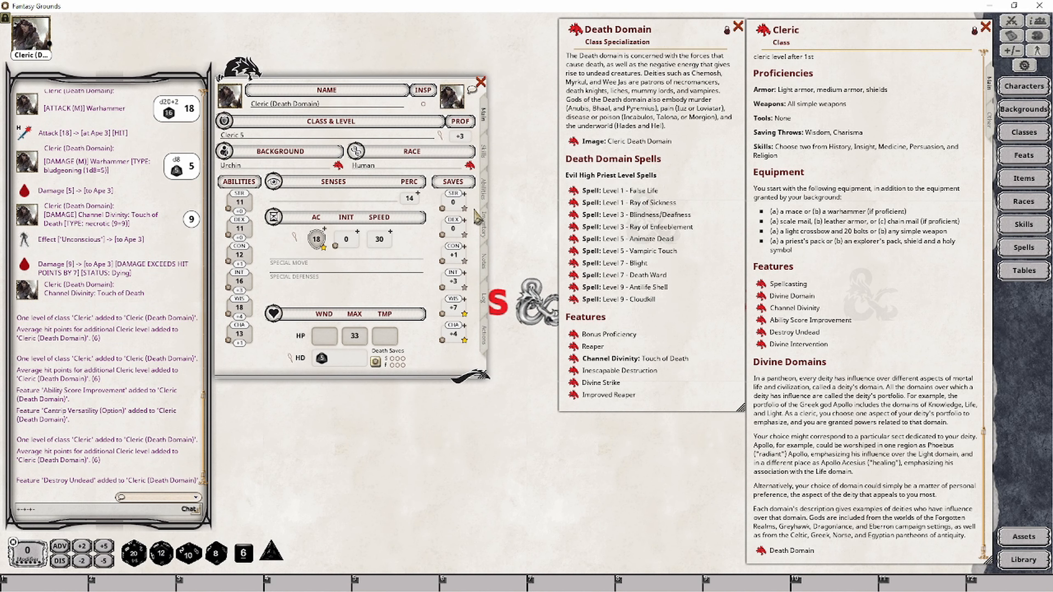
pyautogui.click(484, 334)
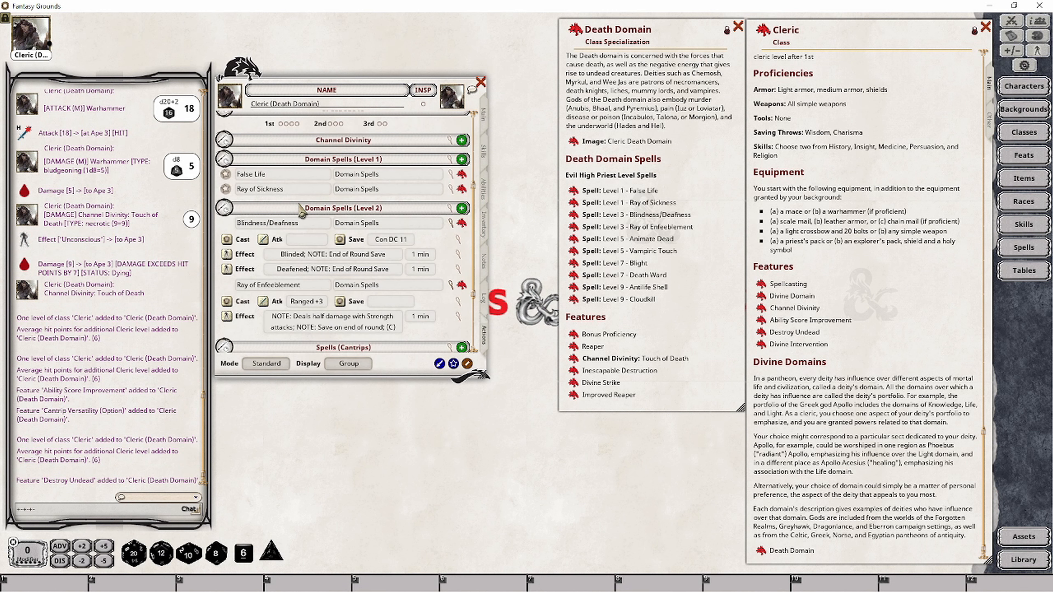
pyautogui.moveTo(615, 239); pyautogui.dragTo(380, 251)
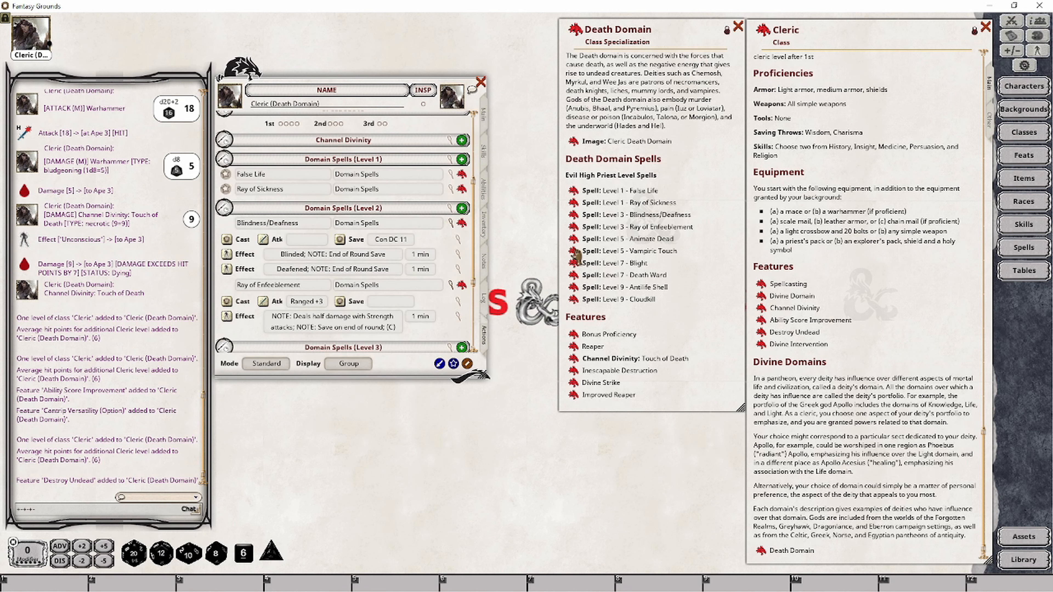
pyautogui.scroll(-4, 420, 268)
pyautogui.scroll(-3, 421, 267)
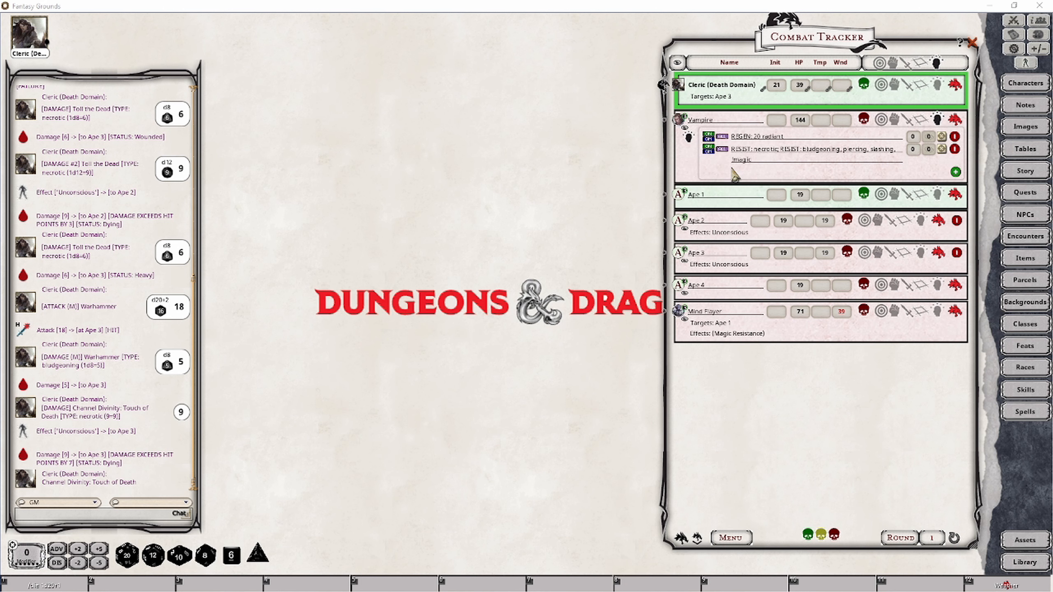
# Step: Cycle the Vampire's RESIST: necrotic effect in the Combat Tracker through its active, inactive and skip-one-use states
pyautogui.click(708, 148)
pyautogui.click(713, 150)
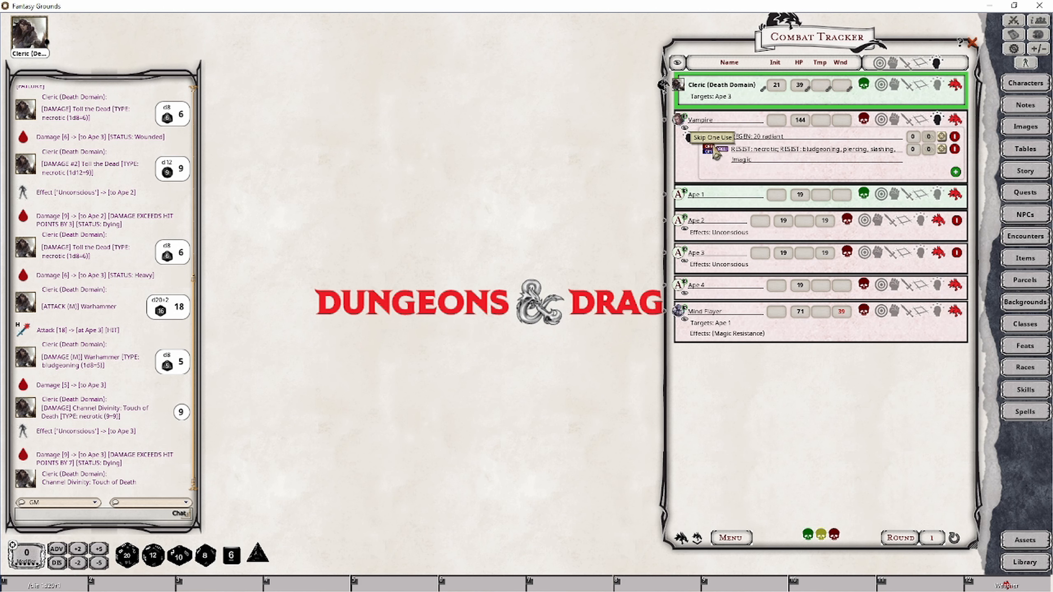
pyautogui.click(714, 150)
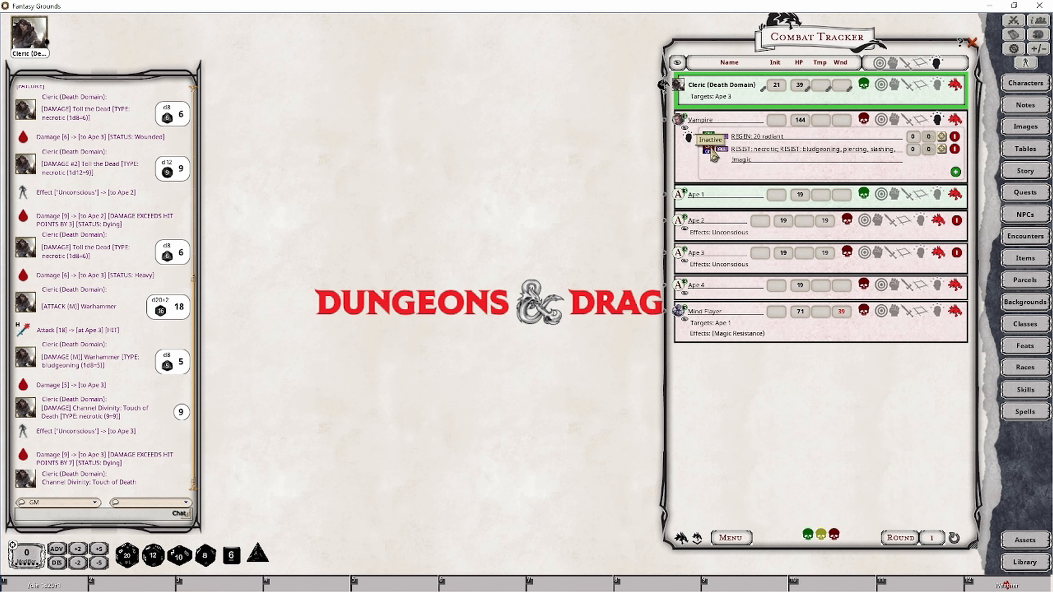
pyautogui.click(715, 150)
pyautogui.click(715, 150)
pyautogui.click(715, 150)
pyautogui.click(715, 150)
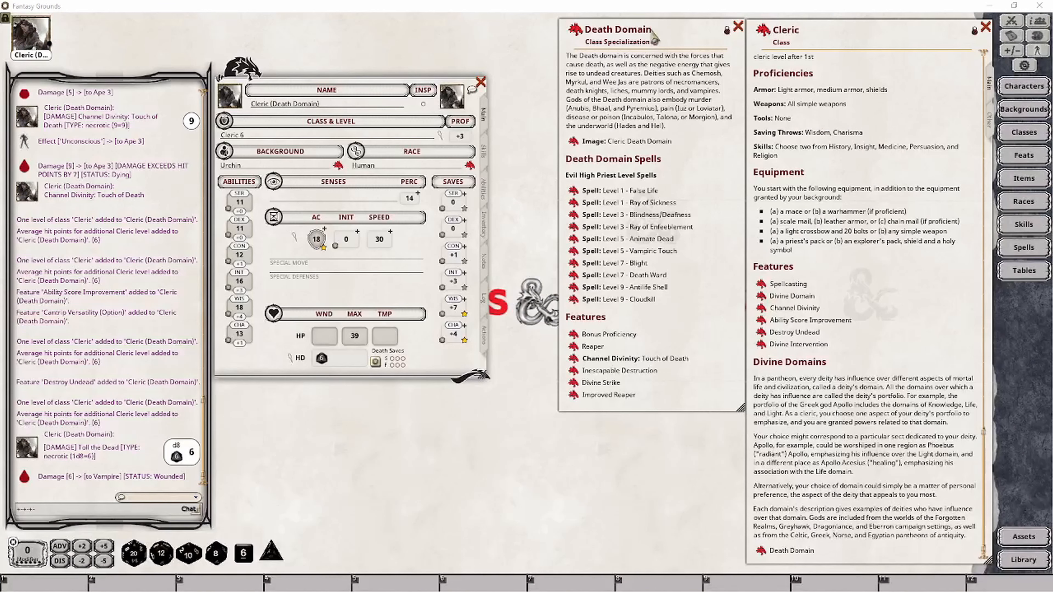
# Step: Raise the character to Cleric 7 and add Blight and Death Ward to its level 4 Domain Spells
pyautogui.moveTo(277, 166); pyautogui.dragTo(232, 138)
pyautogui.click(482, 343)
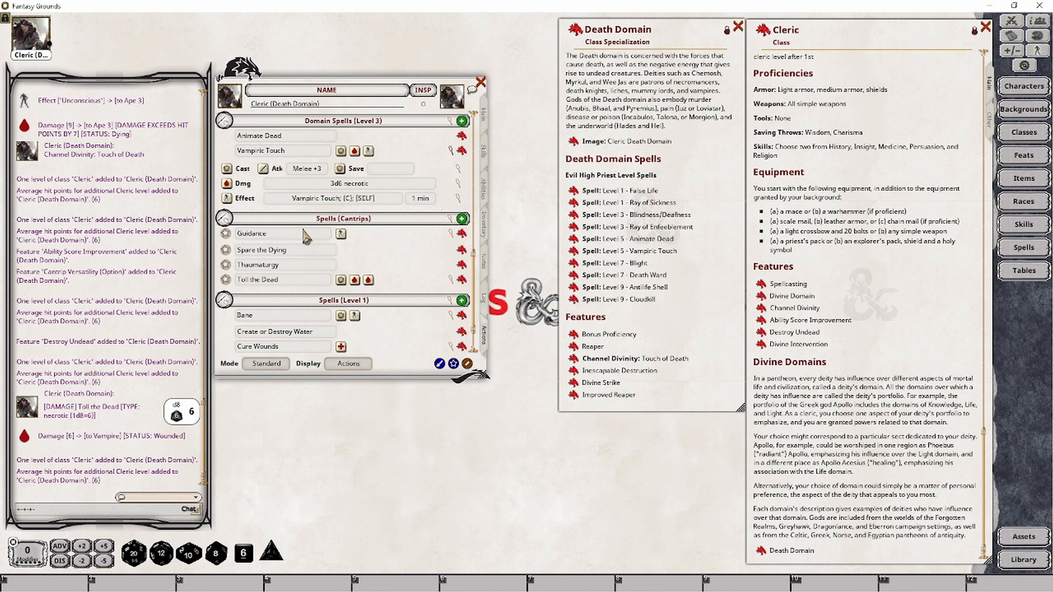
pyautogui.scroll(4, 390, 279)
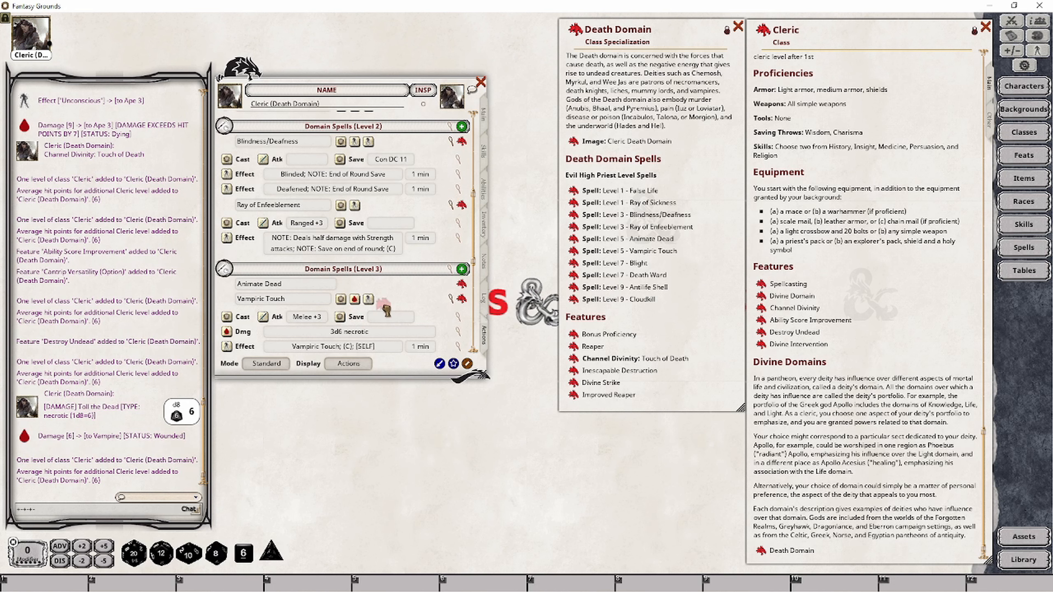
pyautogui.scroll(-5, 401, 249)
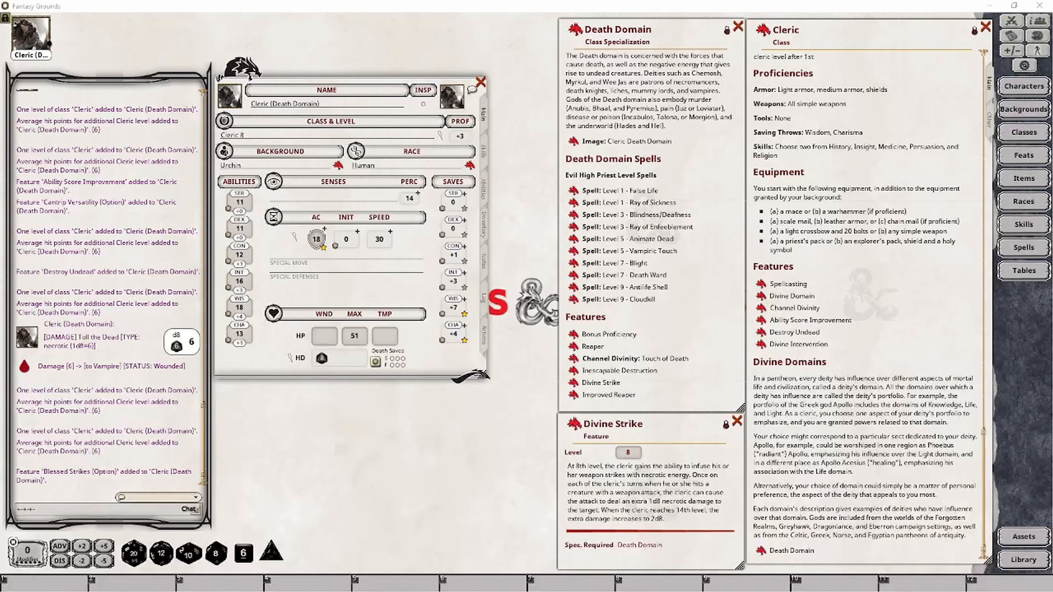
# Step: Collapse the Domain Spells sections for levels 1 to 4, the Spells (Cantrips) section and the Spells (Level 1) section
pyautogui.click(484, 335)
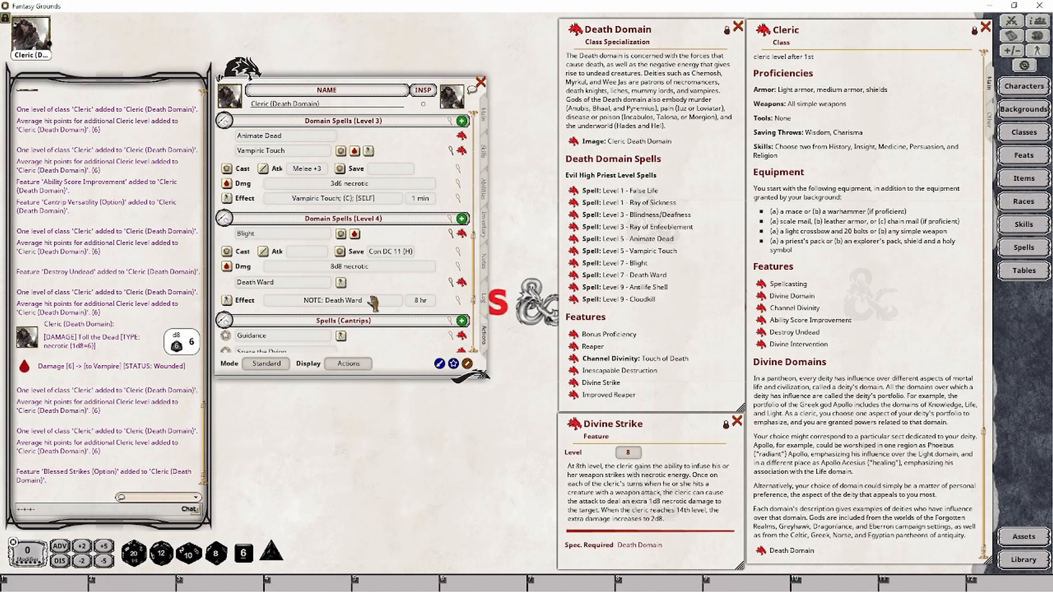
pyautogui.click(223, 218)
pyautogui.click(224, 240)
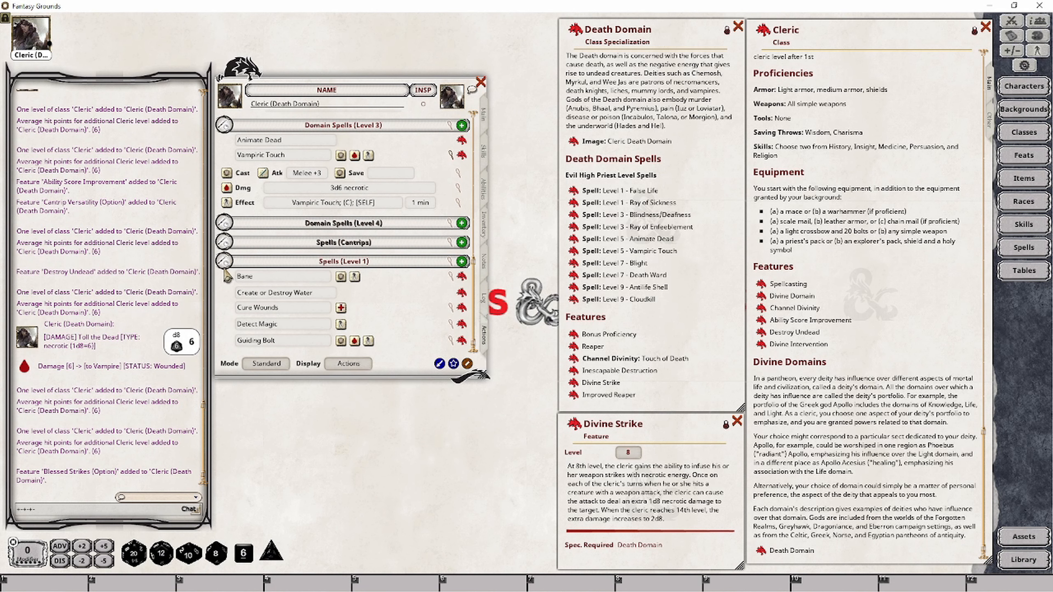
pyautogui.click(224, 262)
pyautogui.click(224, 210)
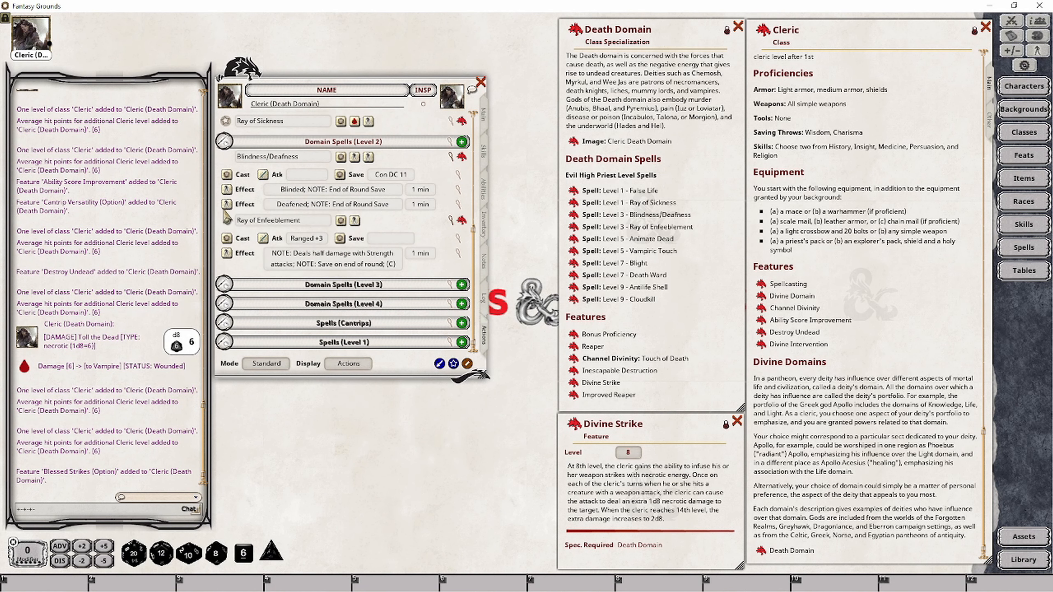
pyautogui.click(226, 142)
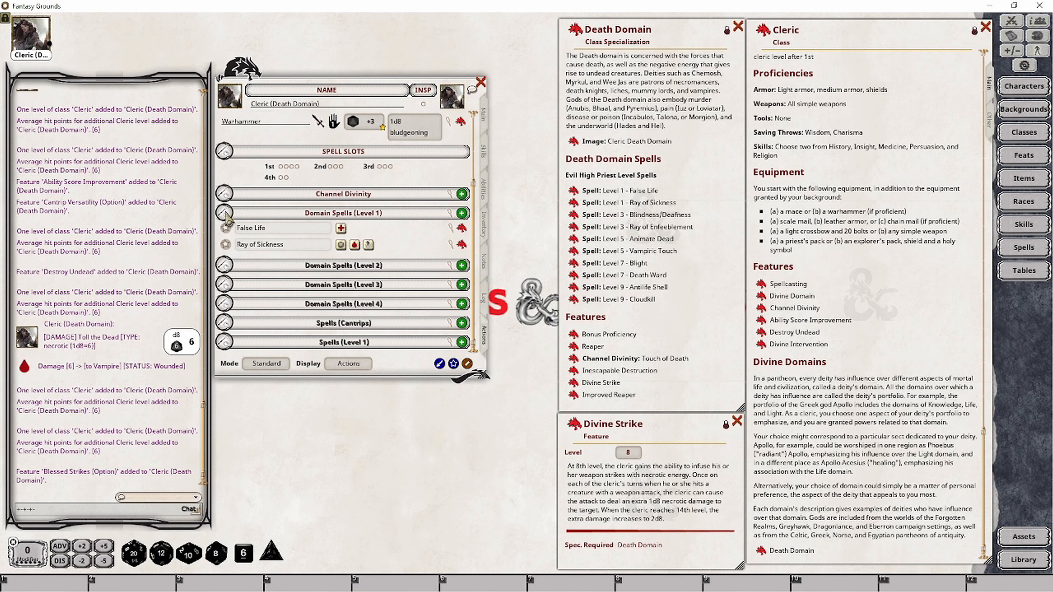
pyautogui.click(224, 213)
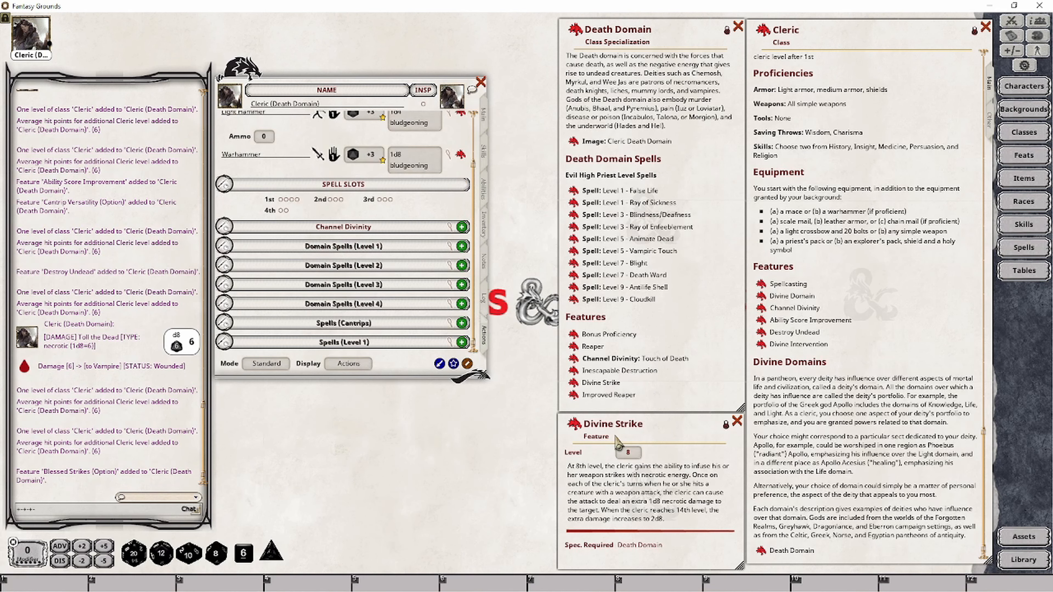
# Step: Add the Divine Strike feature to the character's powers and assign it to a group named Death Domain
pyautogui.moveTo(573, 430); pyautogui.dragTo(423, 219)
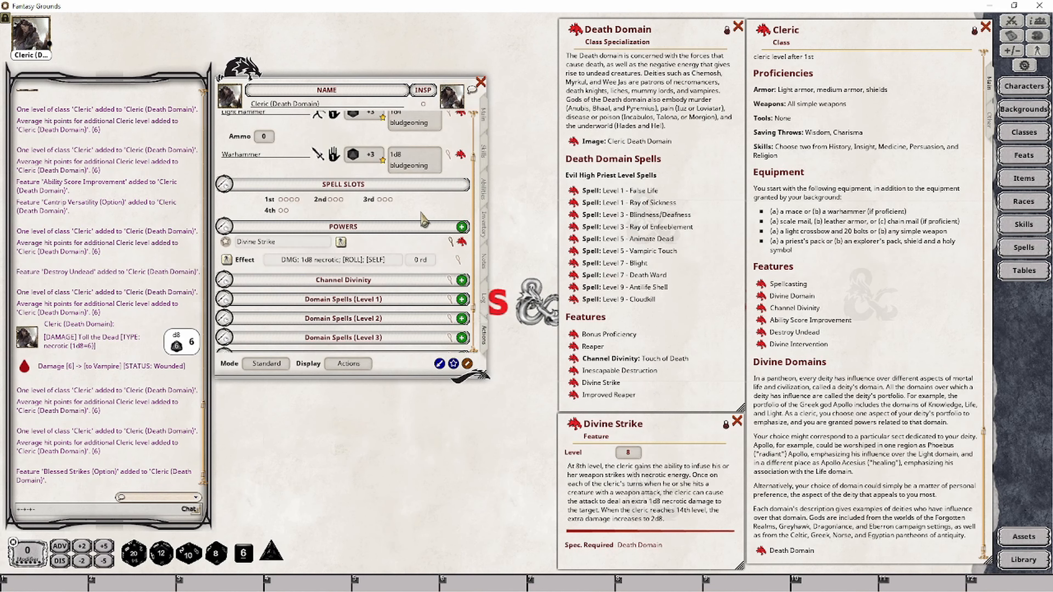
pyautogui.scroll(-2, 420, 303)
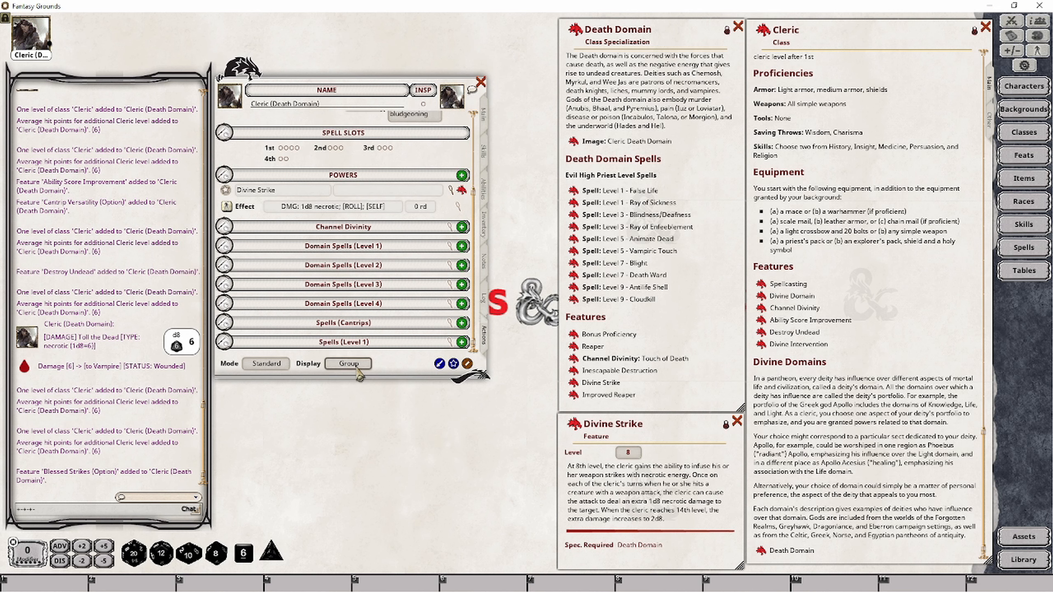
pyautogui.click(363, 191)
pyautogui.write('Death Domain')
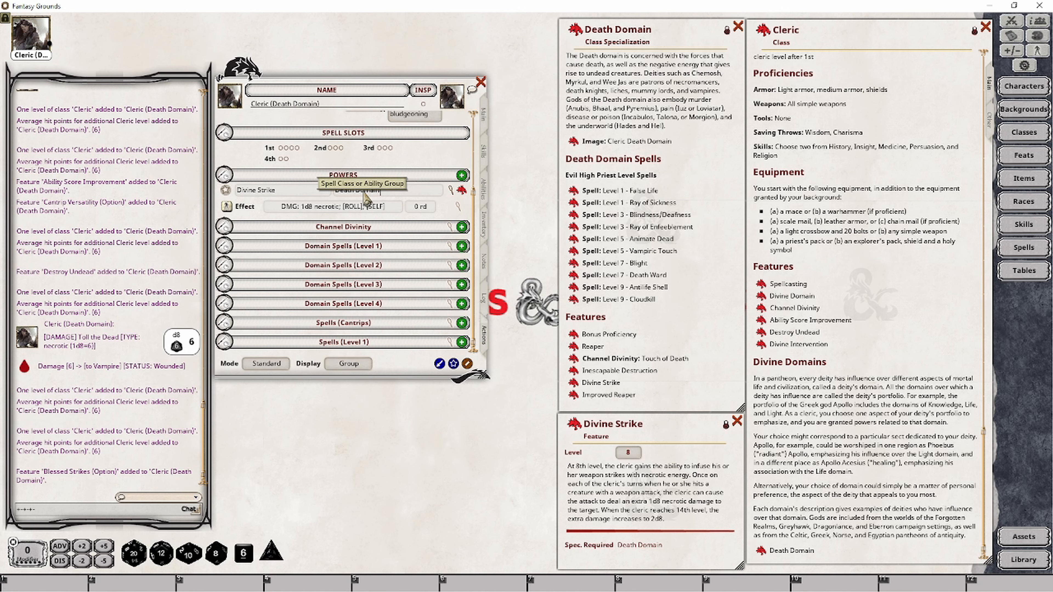
pyautogui.press('Tab')
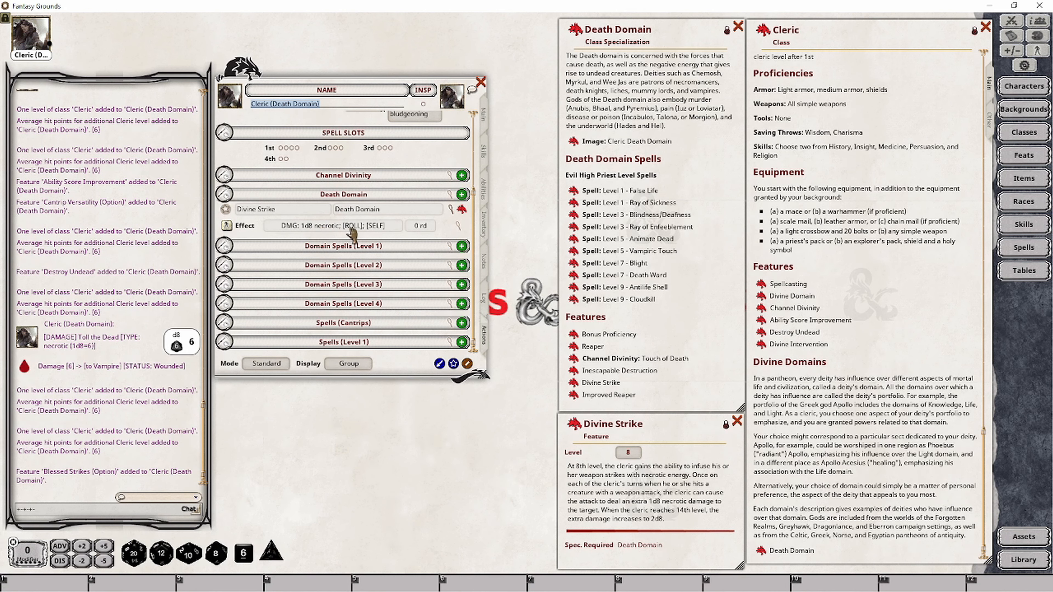
# Step: Test Divine Strike with a Warhammer attack on Ape 3, applying the Divine Strike effect before rolling the damage
pyautogui.click(1011, 21)
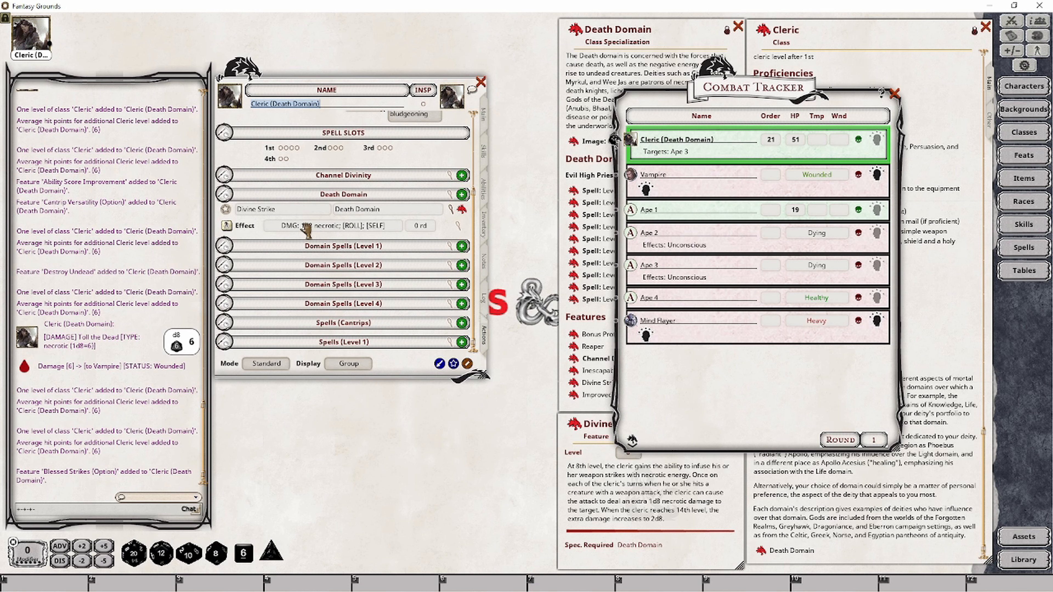
pyautogui.scroll(4, 362, 234)
pyautogui.moveTo(366, 212); pyautogui.dragTo(152, 184)
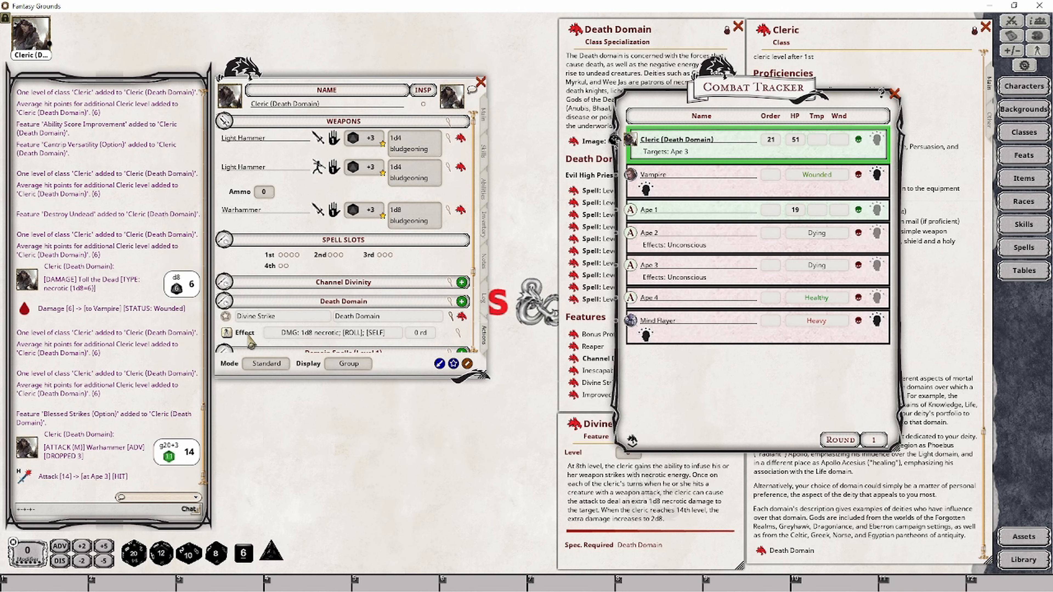
pyautogui.click(227, 333)
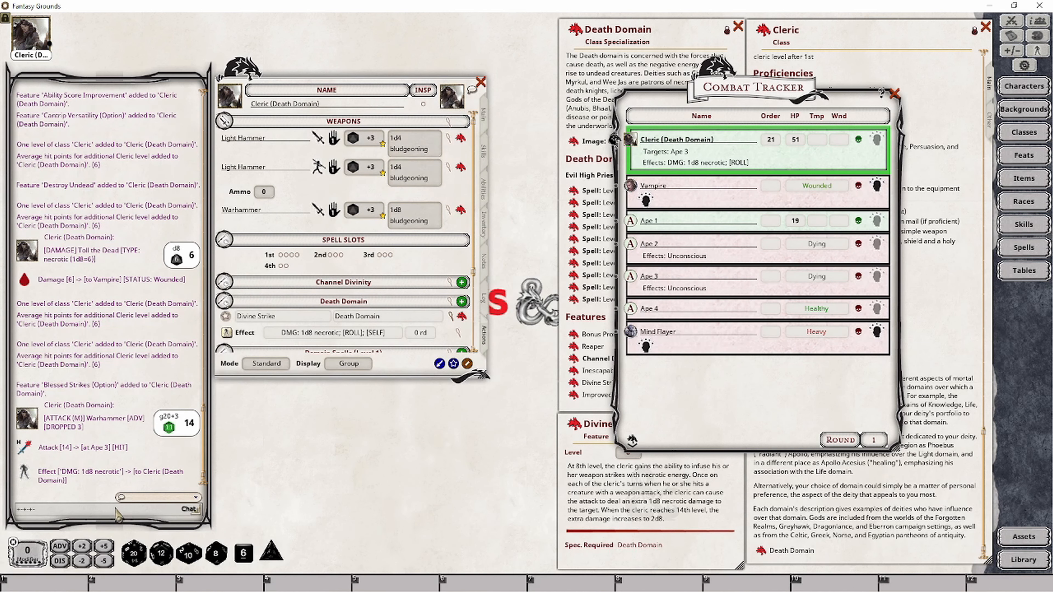
pyautogui.click(412, 217)
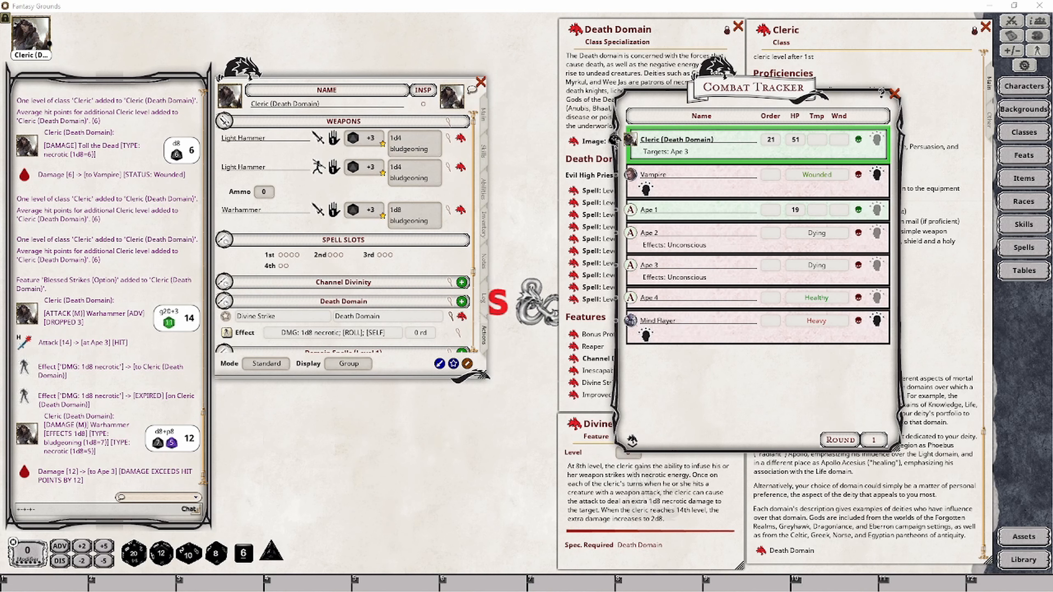
# Step: Raise the character to Cleric 9, add Antilife Shell and Cloudkill to its level 5 Domain Spells, and collapse that section
pyautogui.click(484, 113)
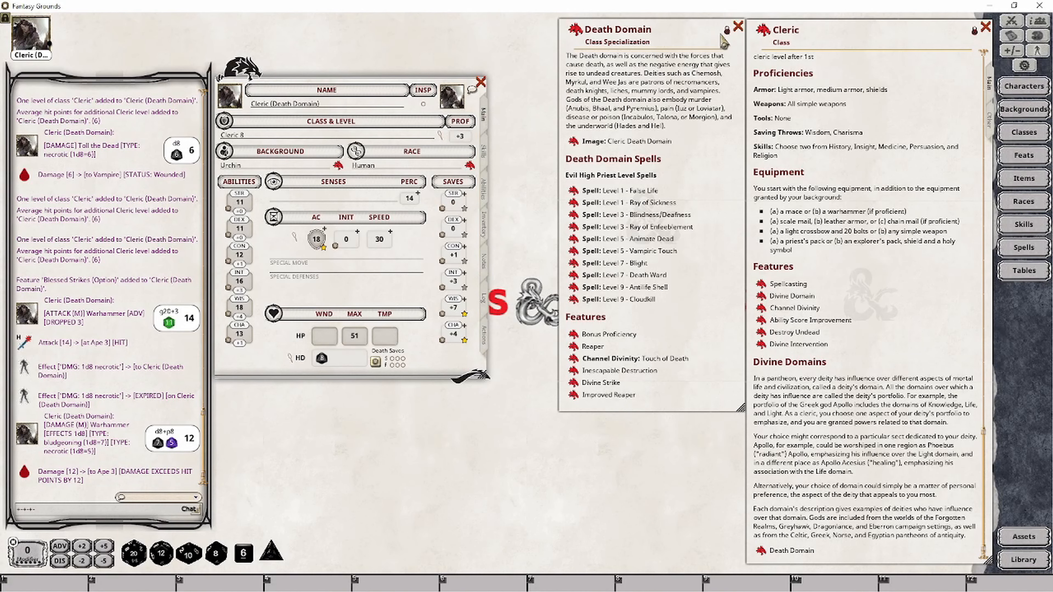
pyautogui.moveTo(763, 32); pyautogui.dragTo(267, 143)
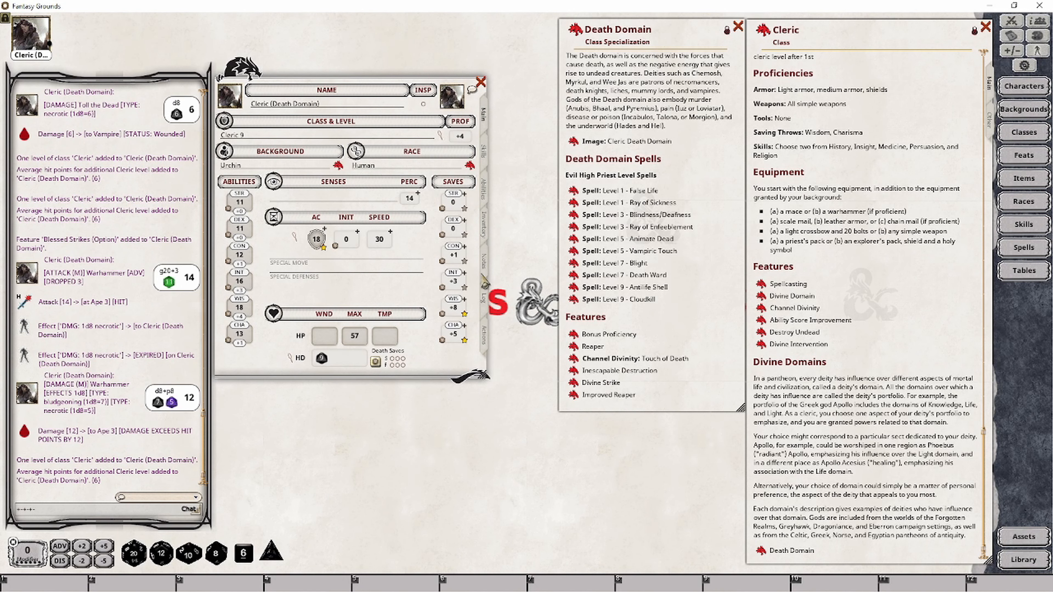
pyautogui.click(484, 334)
pyautogui.scroll(-5, 331, 249)
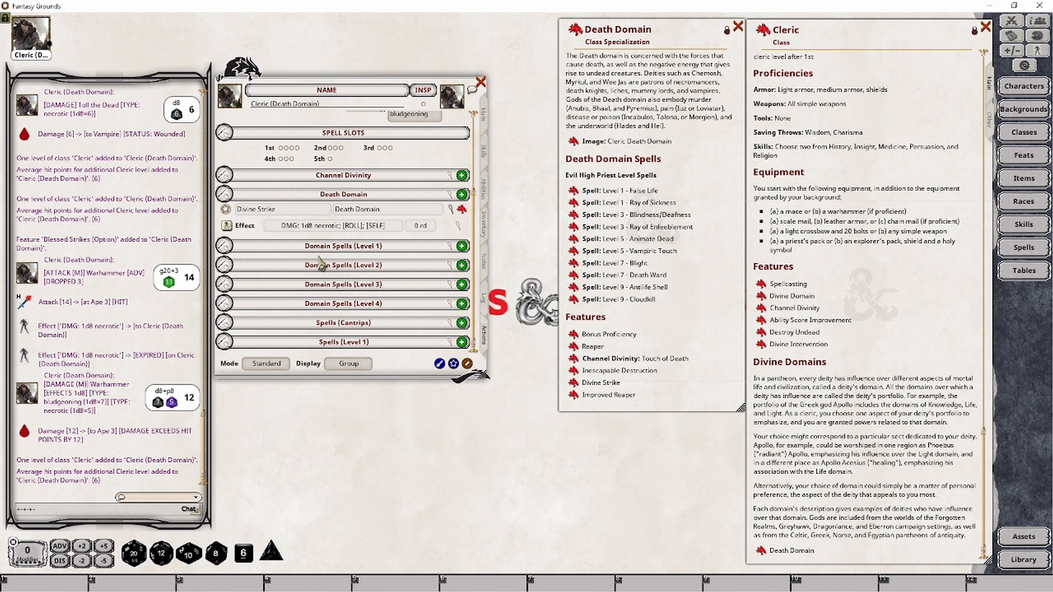
pyautogui.click(224, 246)
pyautogui.scroll(-1, 369, 253)
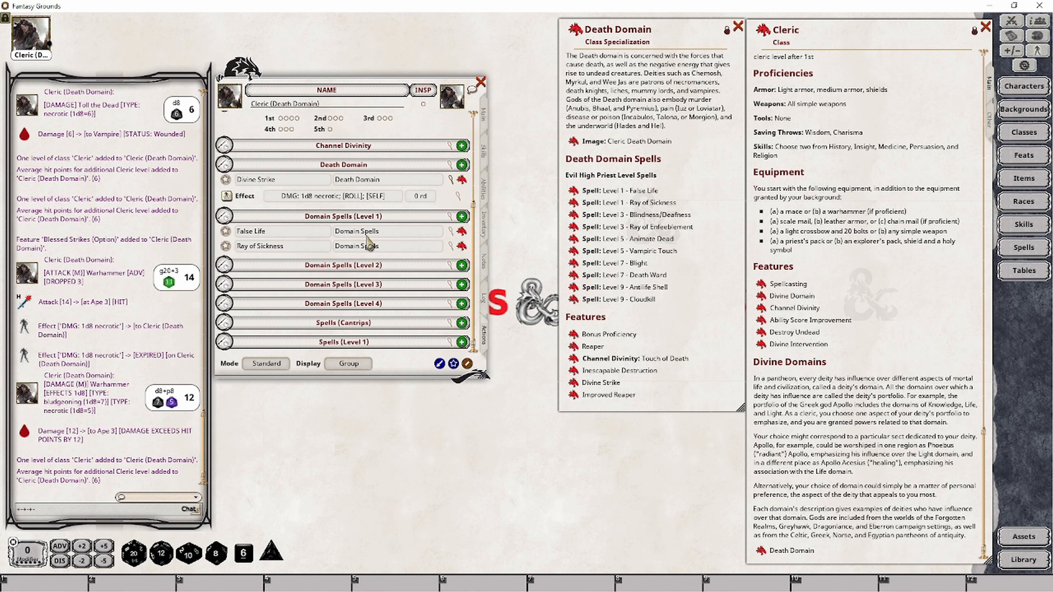
pyautogui.moveTo(573, 288); pyautogui.dragTo(378, 236)
pyautogui.scroll(-1, 434, 266)
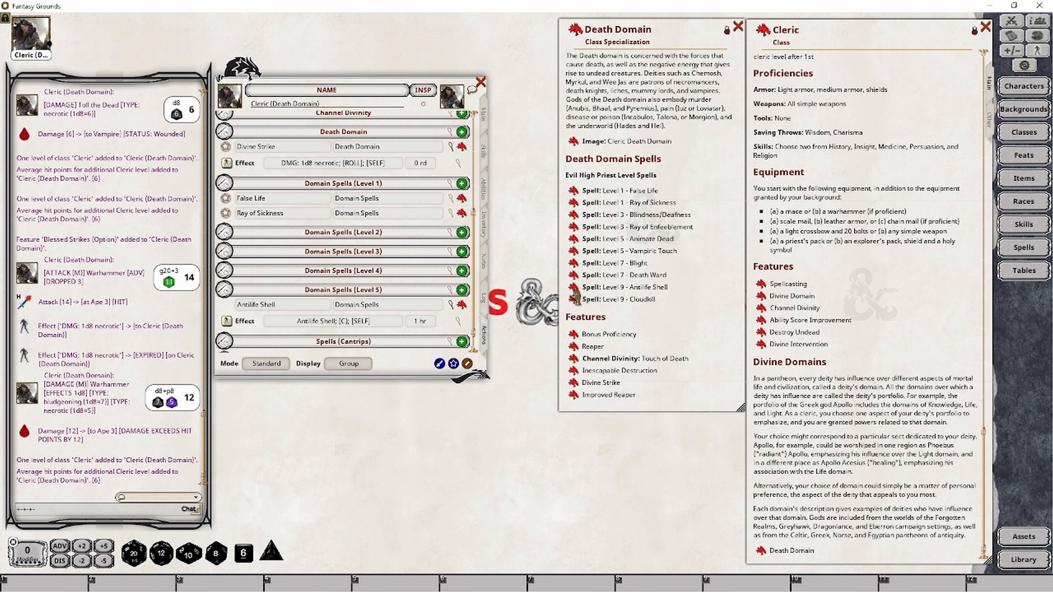
pyautogui.moveTo(576, 302); pyautogui.dragTo(369, 208)
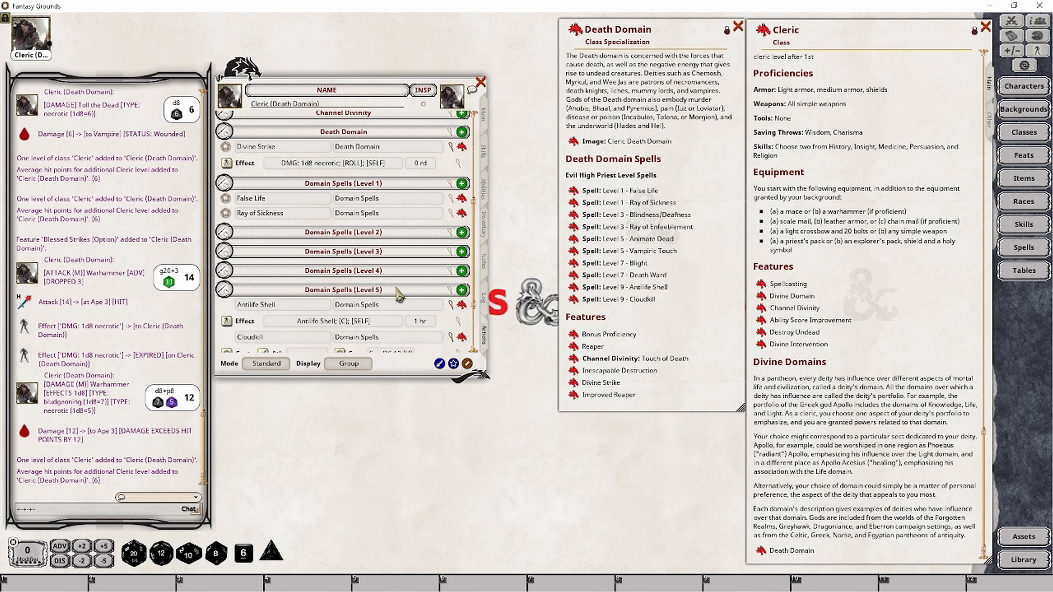
pyautogui.scroll(-1, 364, 307)
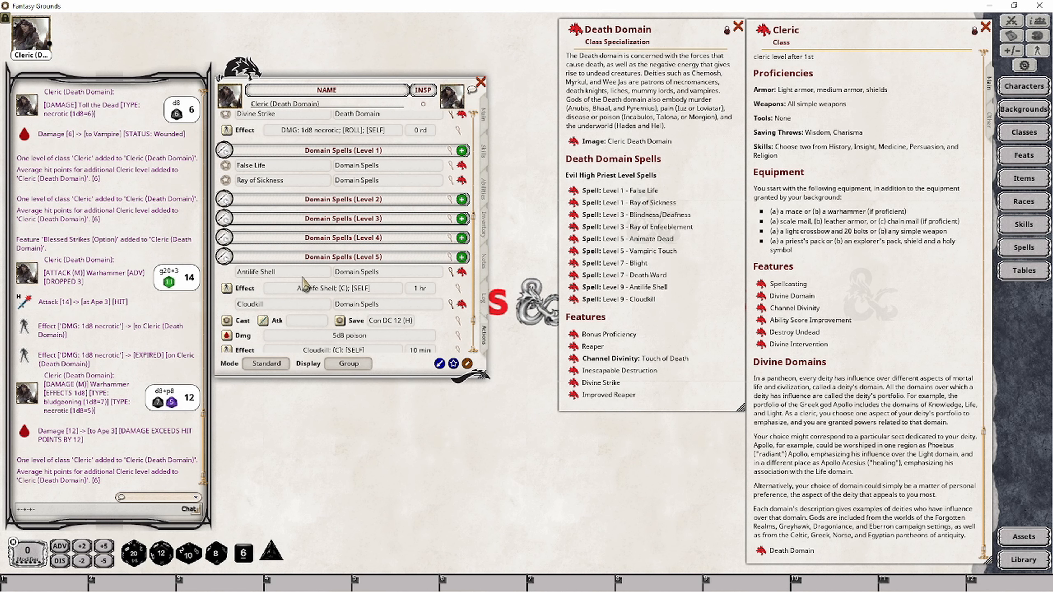
pyautogui.click(224, 257)
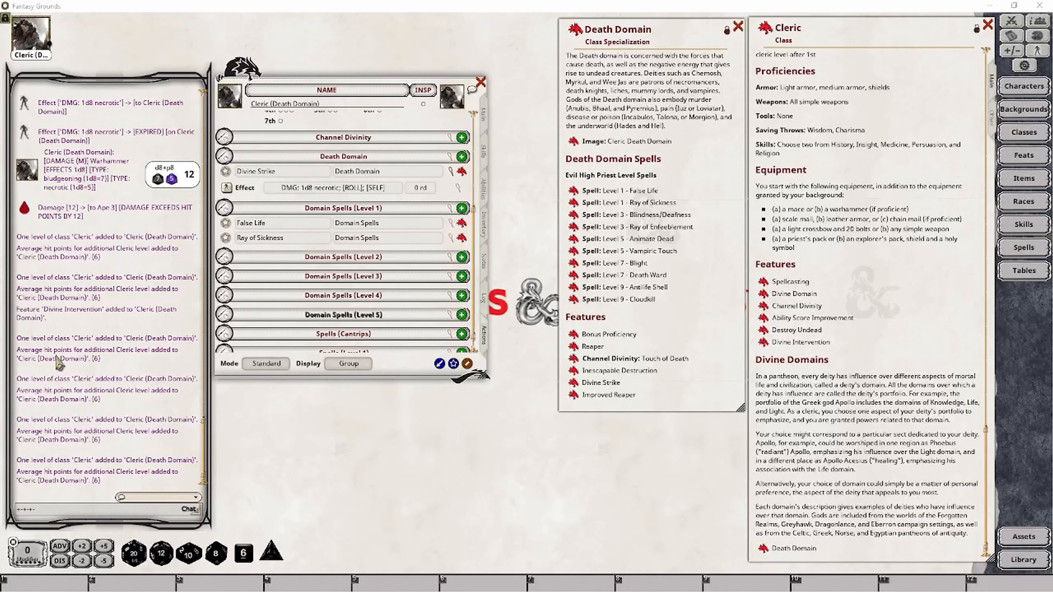
# Step: Collapse the level 1 Domain Spells and change Divine Strike's effect to DMG: 2d8 necrotic
pyautogui.click(223, 209)
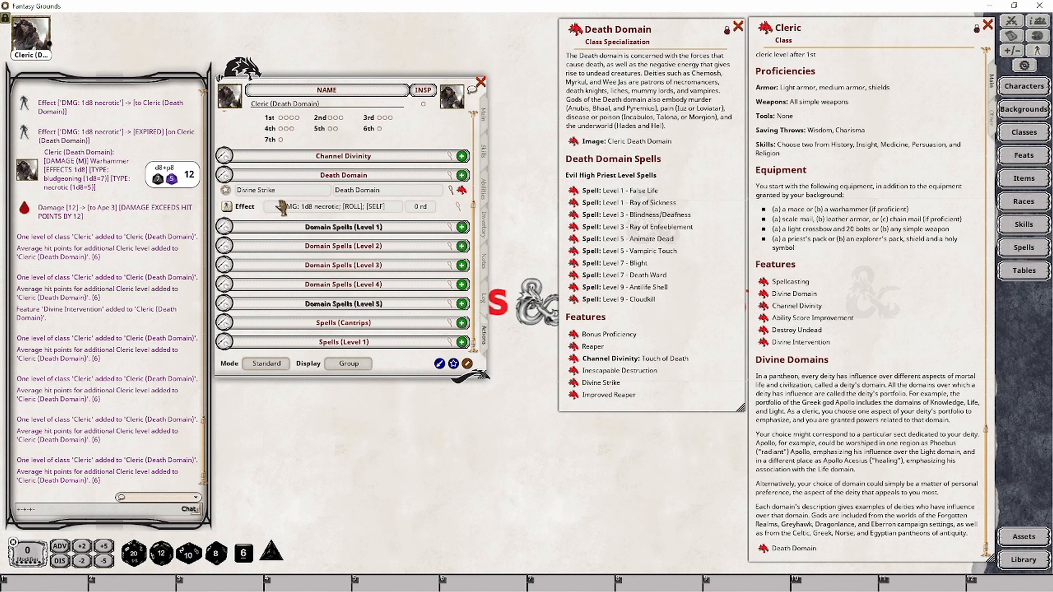
pyautogui.click(459, 207)
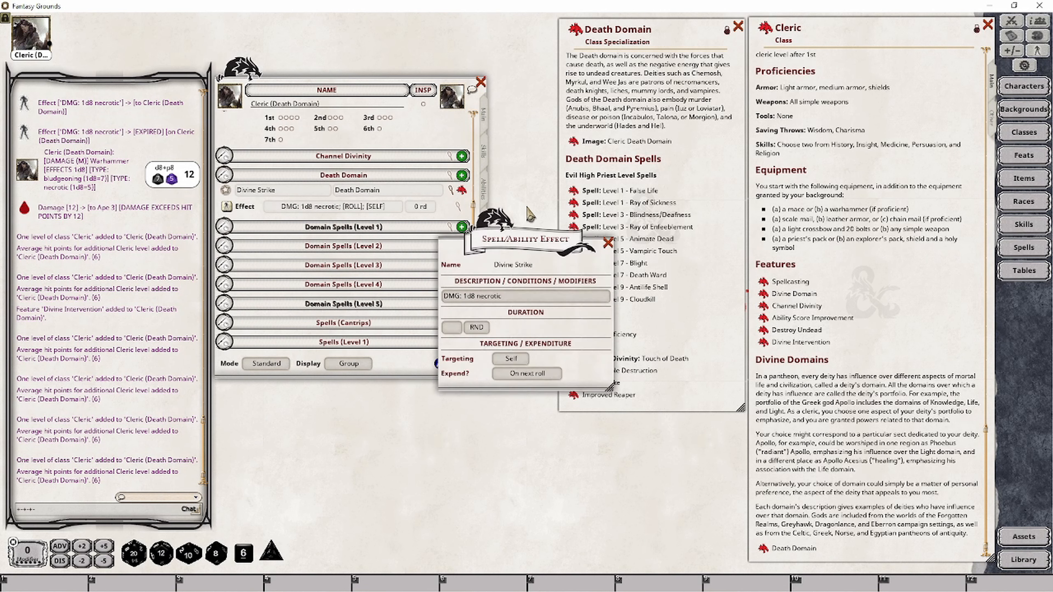
pyautogui.moveTo(519, 236); pyautogui.dragTo(460, 350)
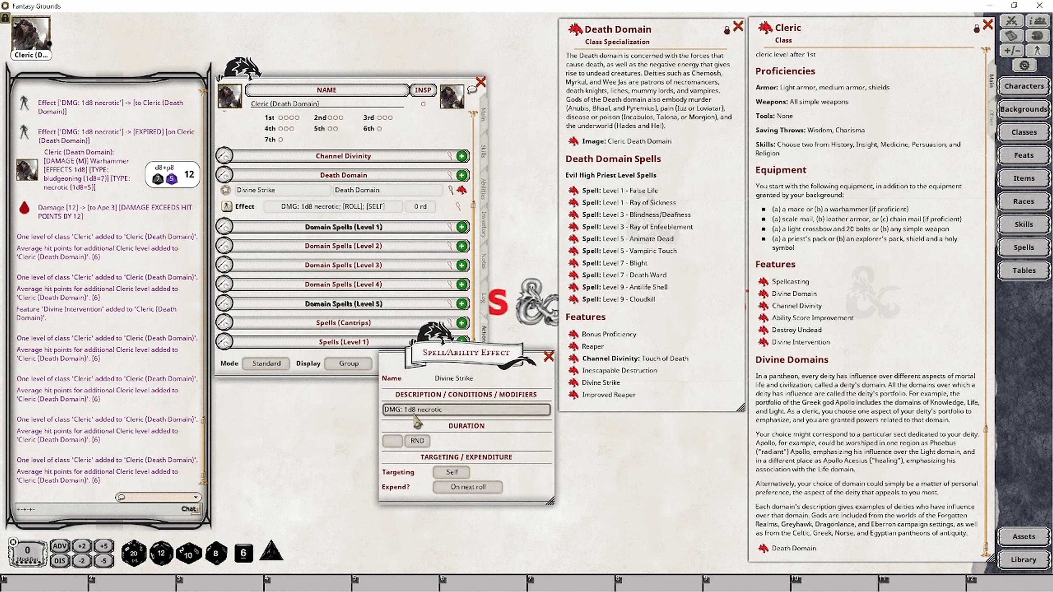
pyautogui.press('BackSpace')
pyautogui.write('2')
pyautogui.click(549, 357)
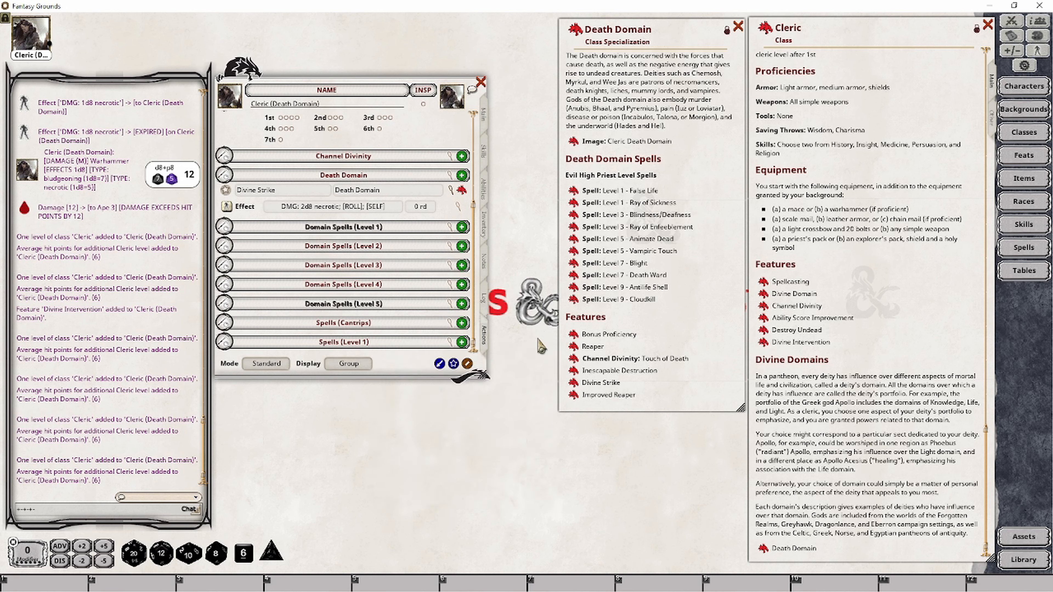
# Step: Open the combat tracker and make the Vampire the cleric's target in place of Ape 3
pyautogui.click(1012, 20)
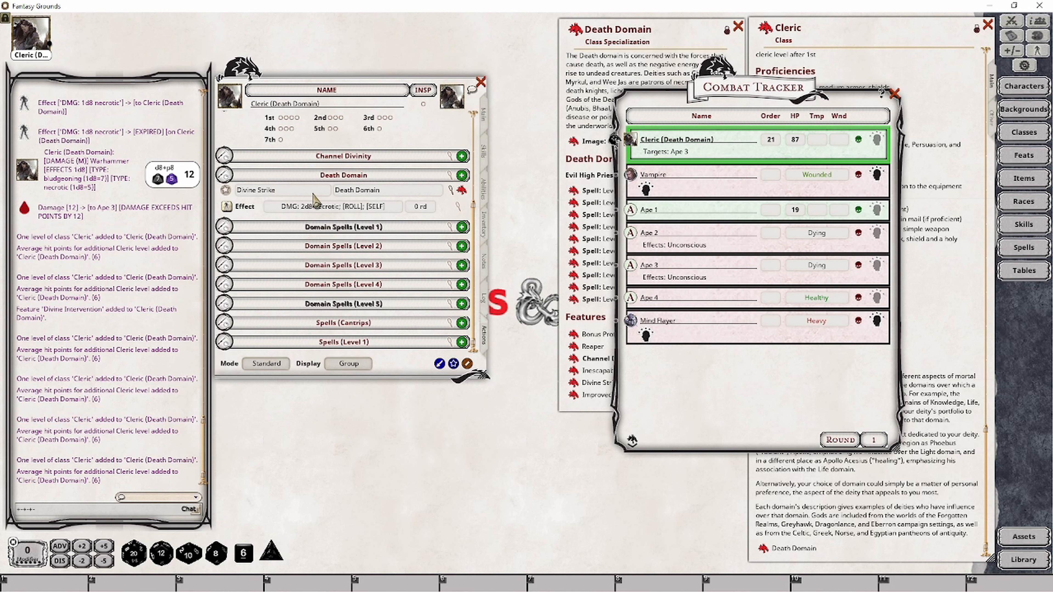
pyautogui.scroll(4, 404, 232)
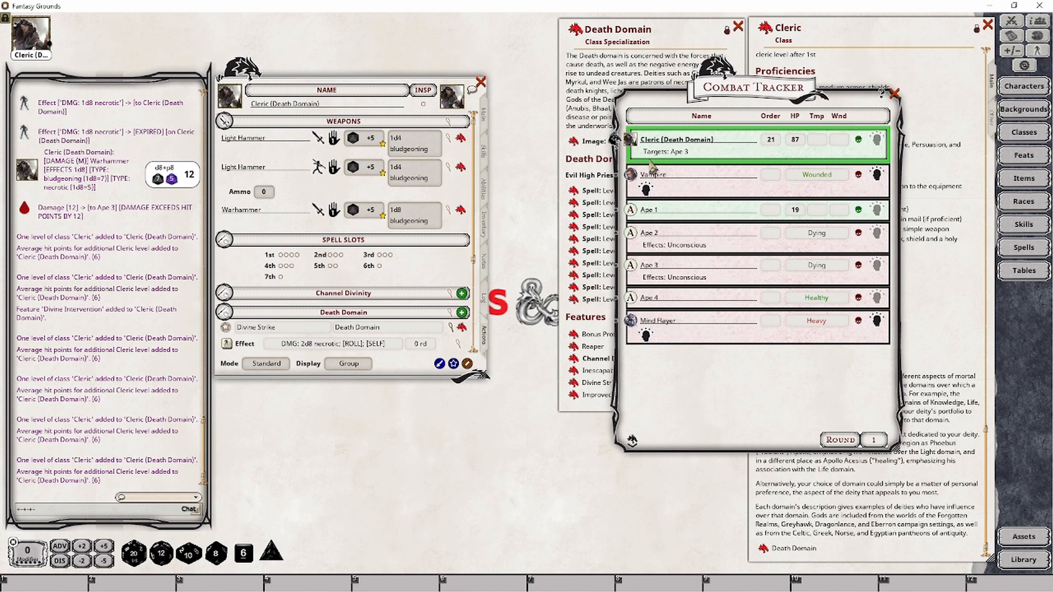
pyautogui.press('ctrl')
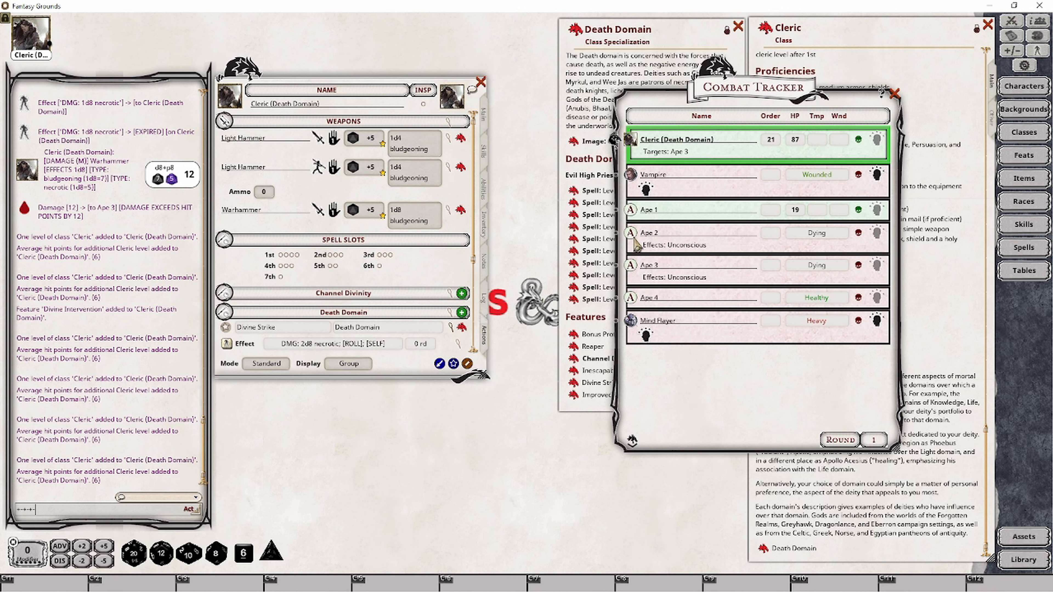
pyautogui.keyDown('ctrl'); pyautogui.click(630, 174); pyautogui.keyUp('ctrl')
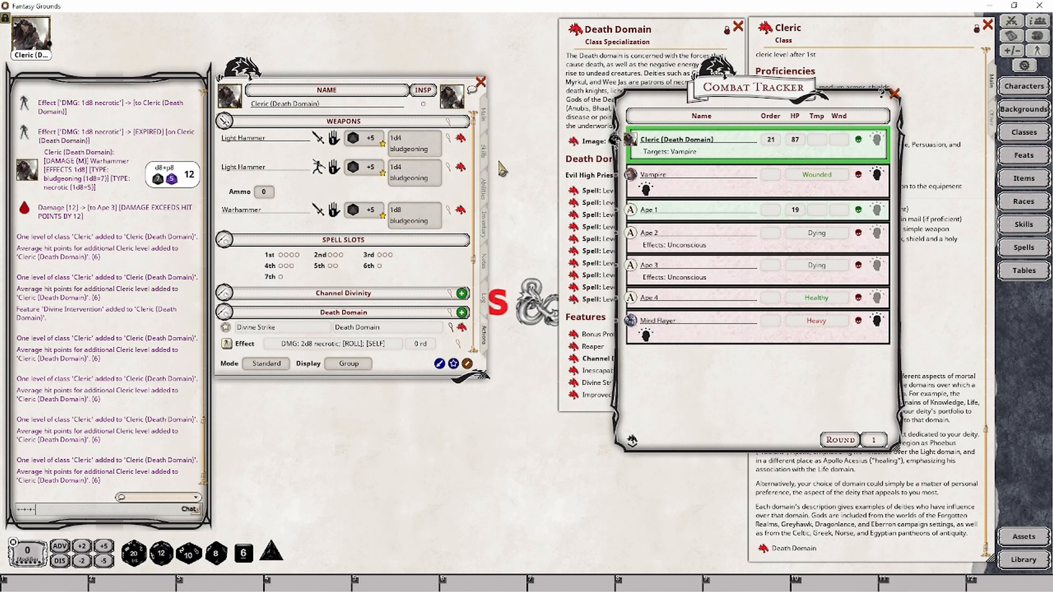
# Step: Test the 2d8 Divine Strike by rolling Warhammer attacks on the Vampire until one hits, applying the effect before rolling the damage
pyautogui.doubleClick(370, 216)
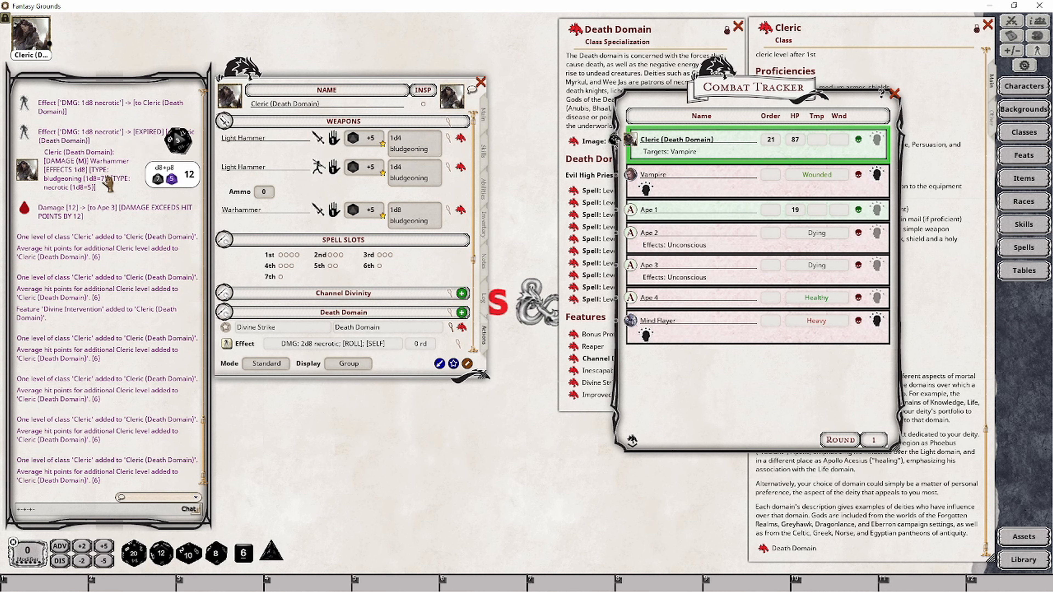
pyautogui.doubleClick(370, 212)
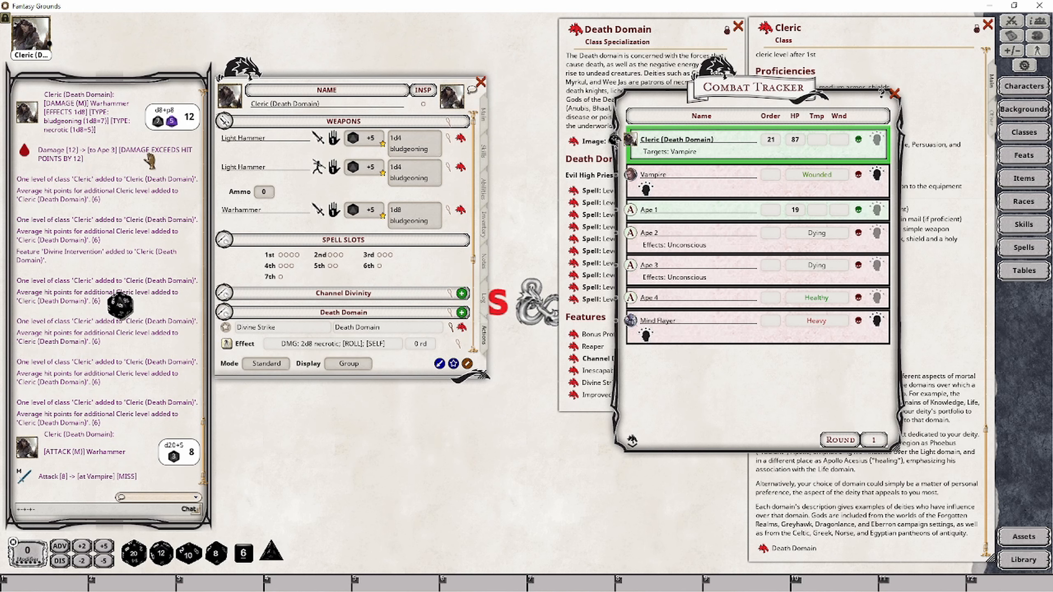
pyautogui.doubleClick(371, 215)
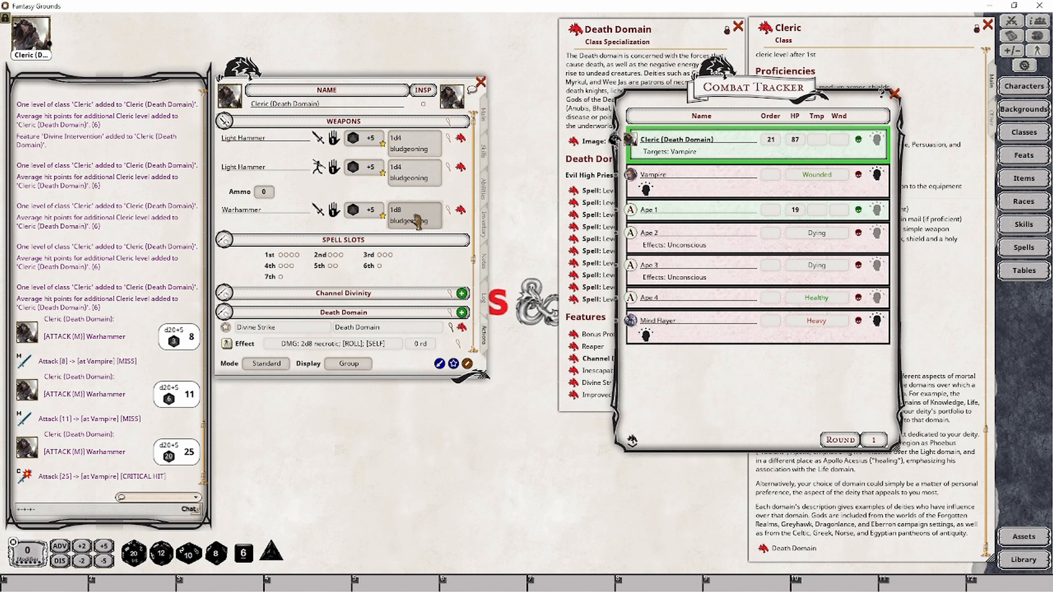
pyautogui.click(228, 345)
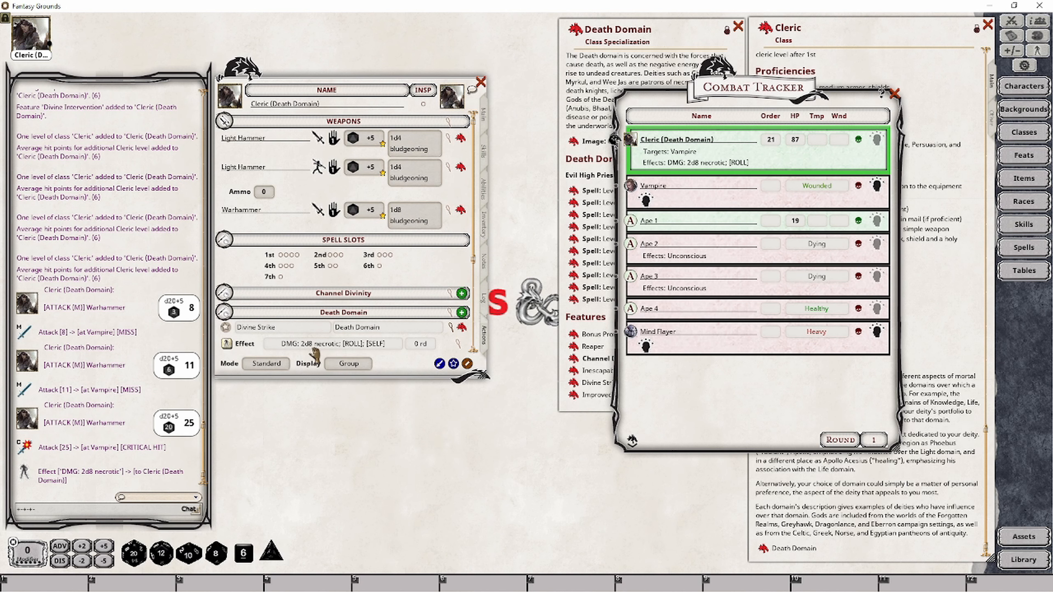
pyautogui.doubleClick(415, 219)
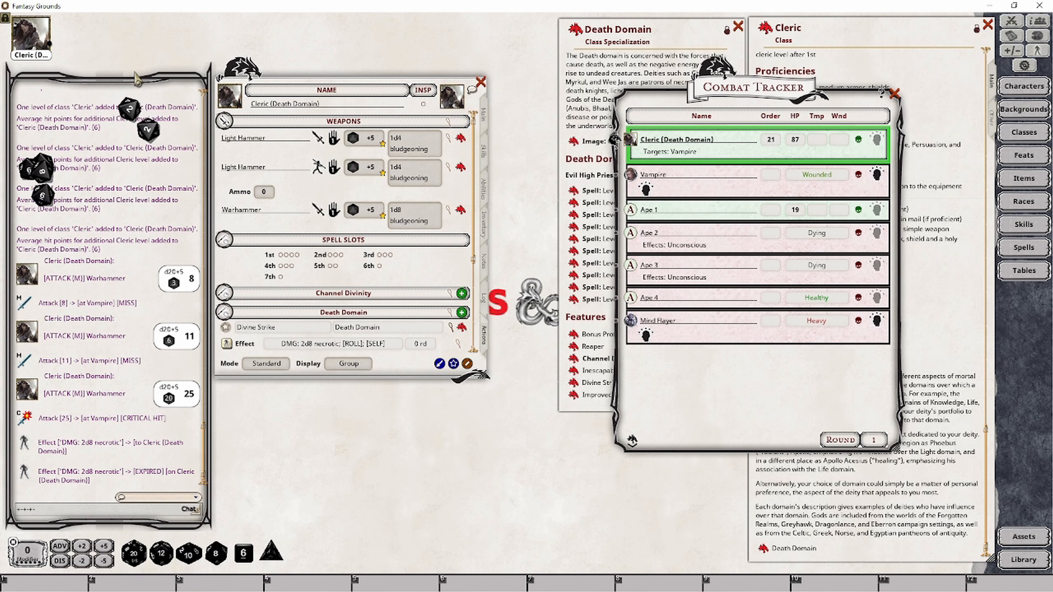